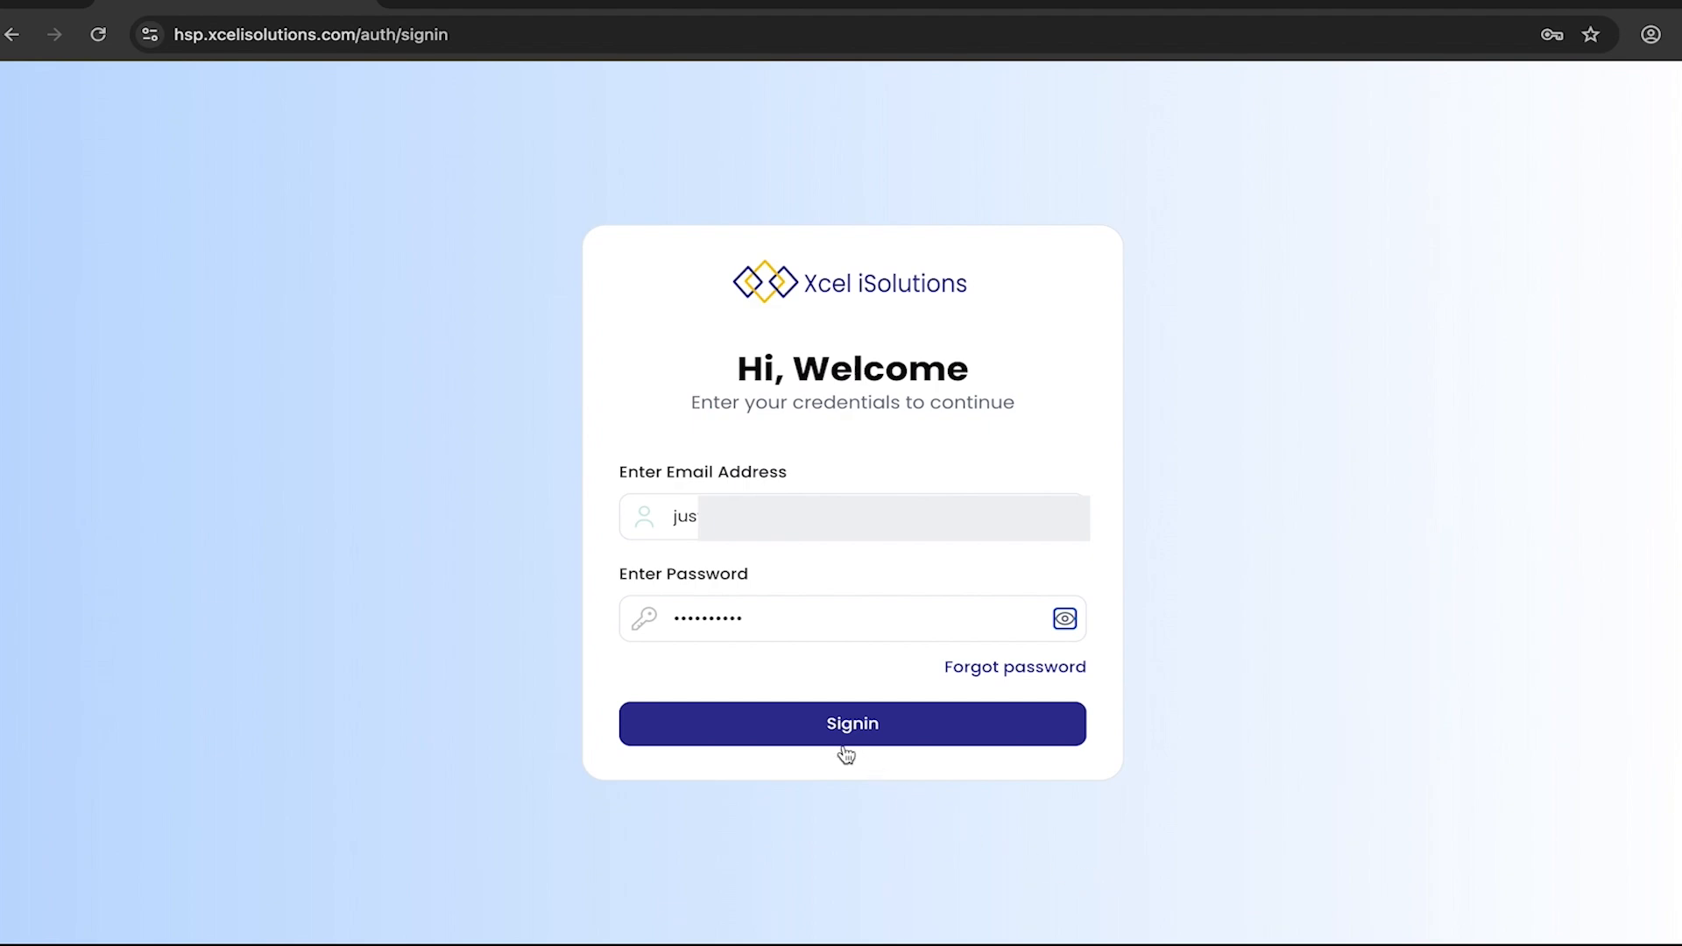
- Sign in to the Premier Health Insurance company portal and start a new visit under claim processing
{"action": "left_click", "coordinate": [800, 728]}
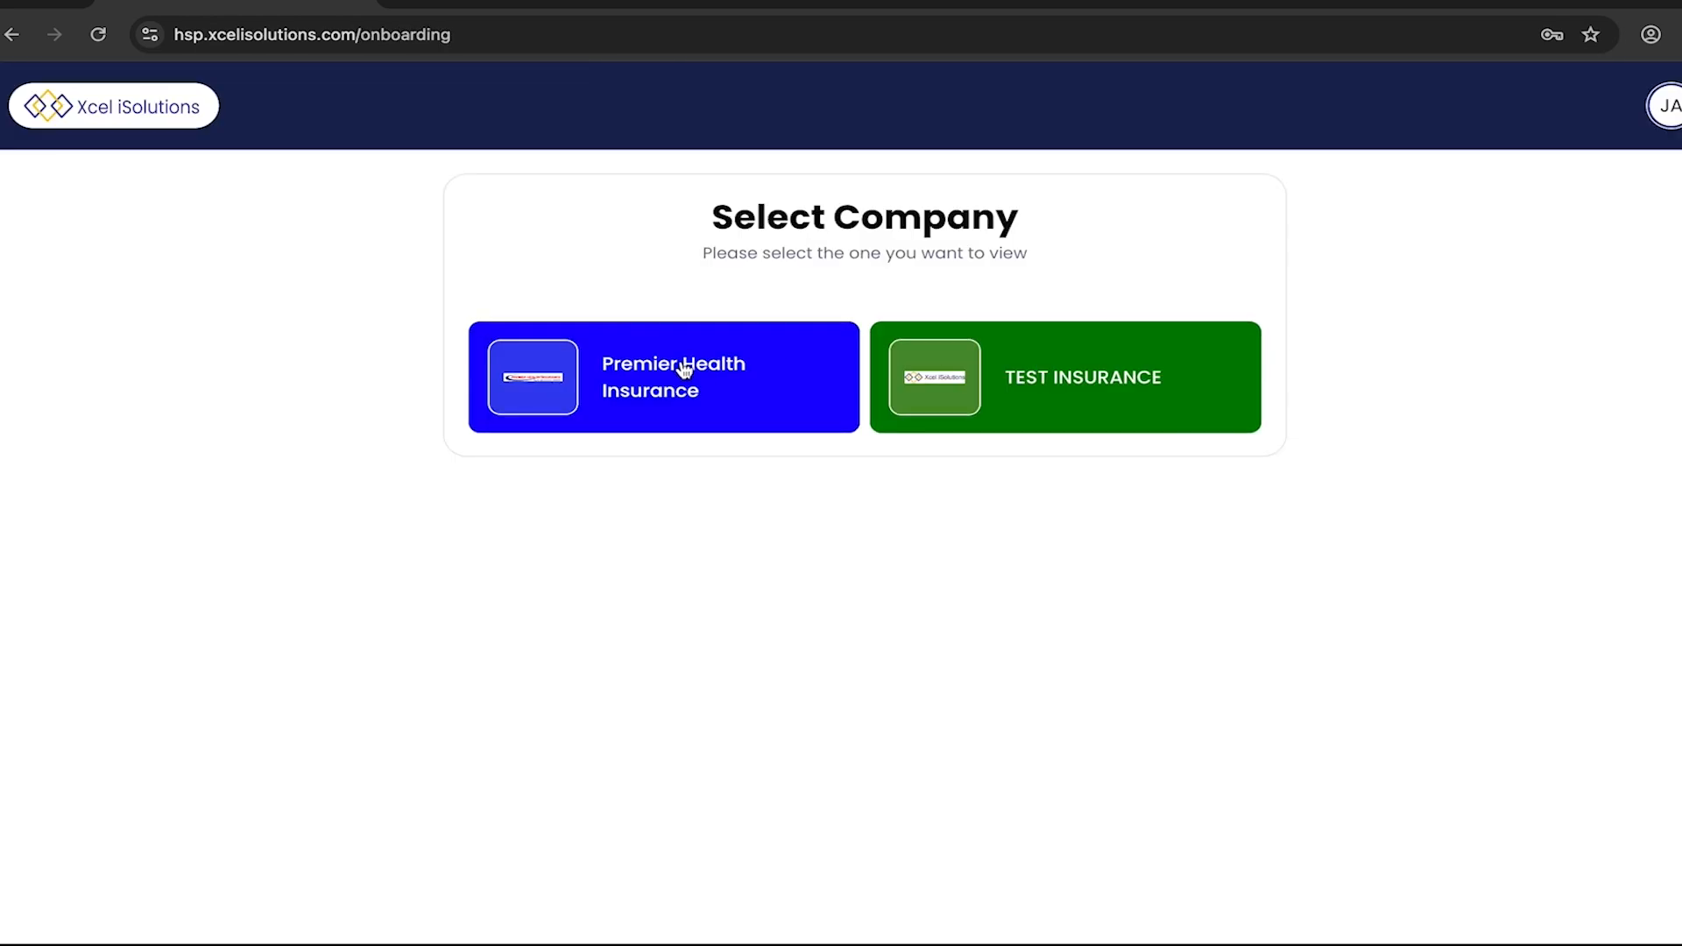
{"action": "left_click", "coordinate": [681, 366]}
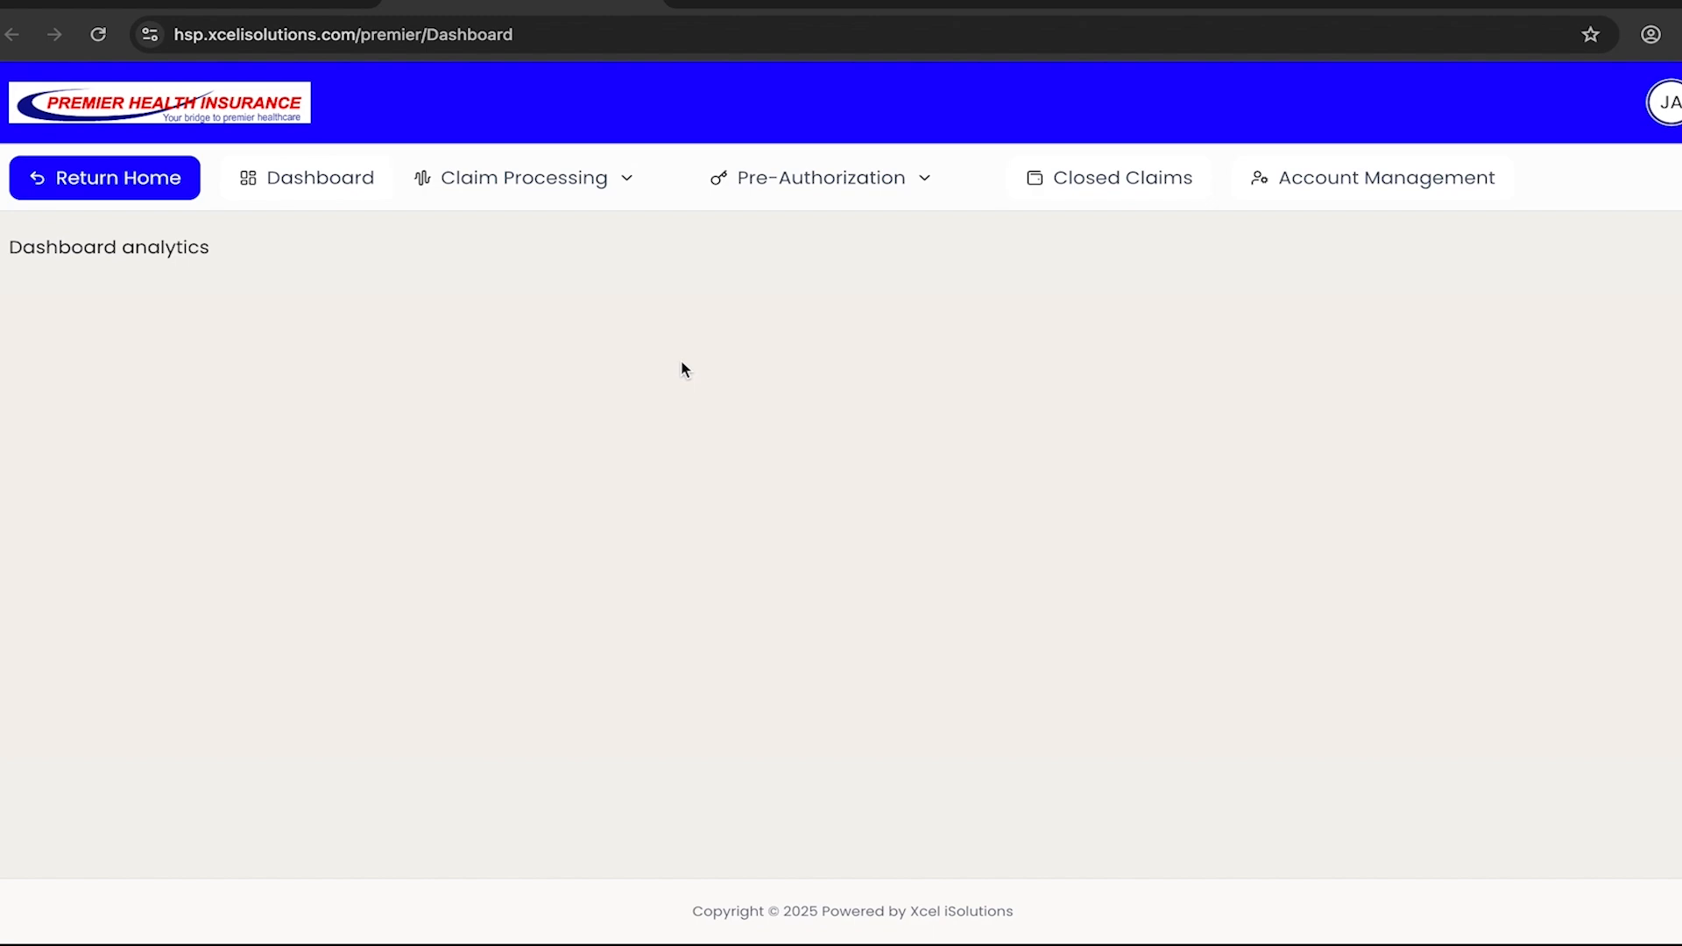
{"action": "left_click", "coordinate": [630, 181]}
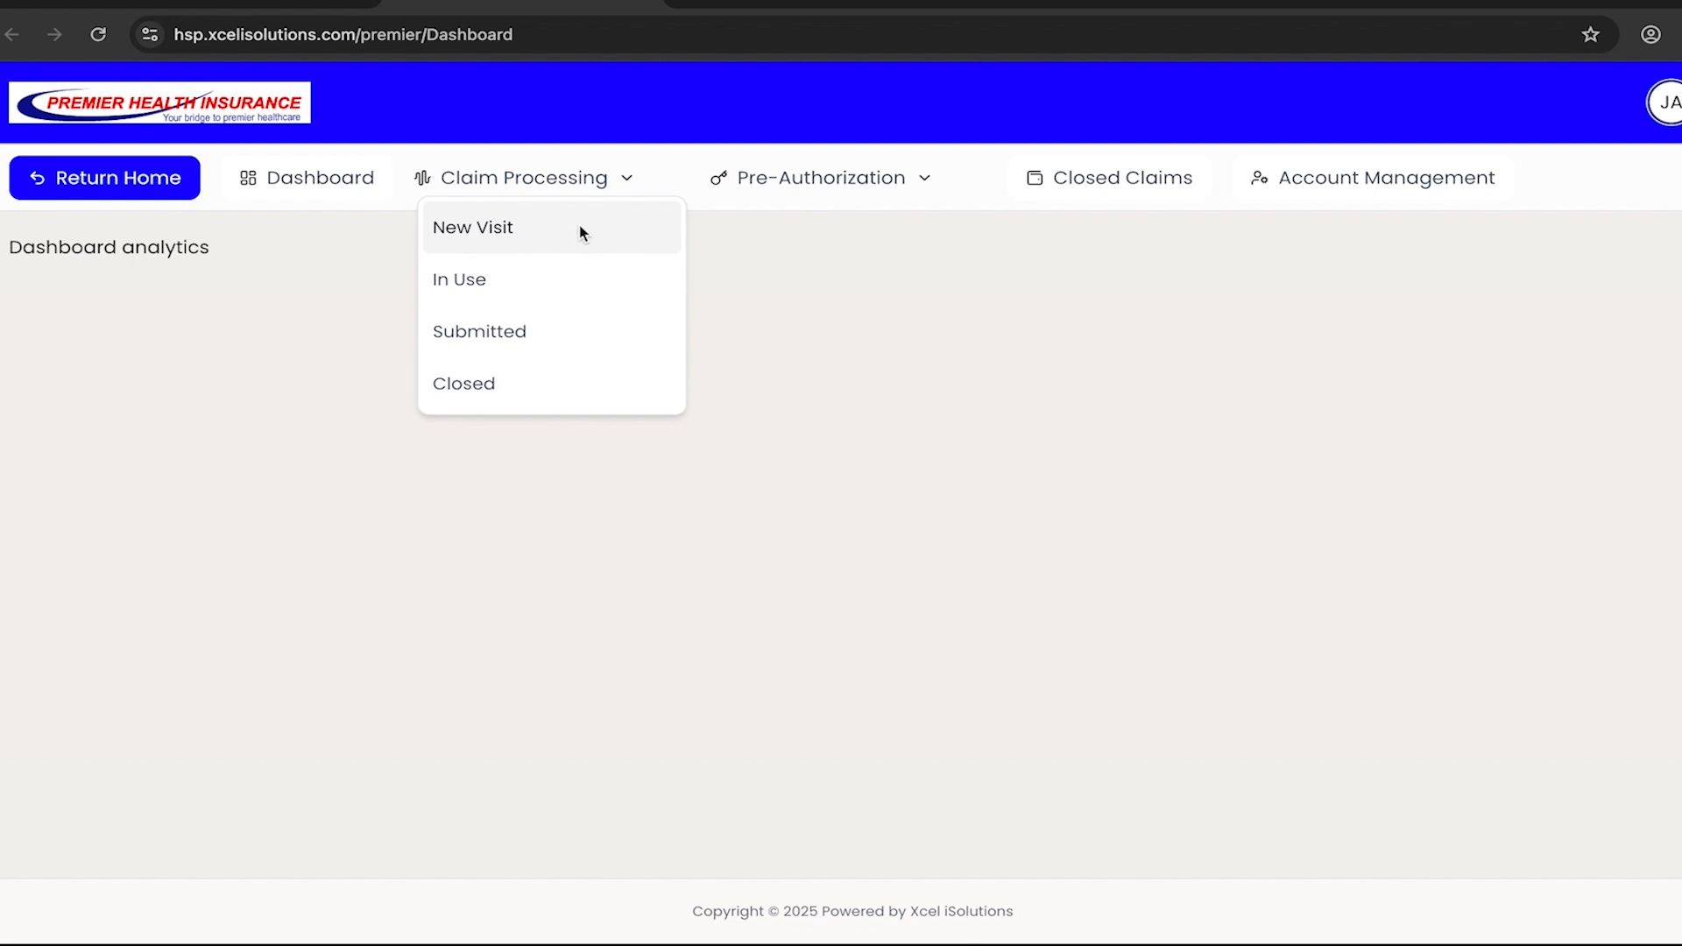
{"action": "left_click", "coordinate": [540, 241]}
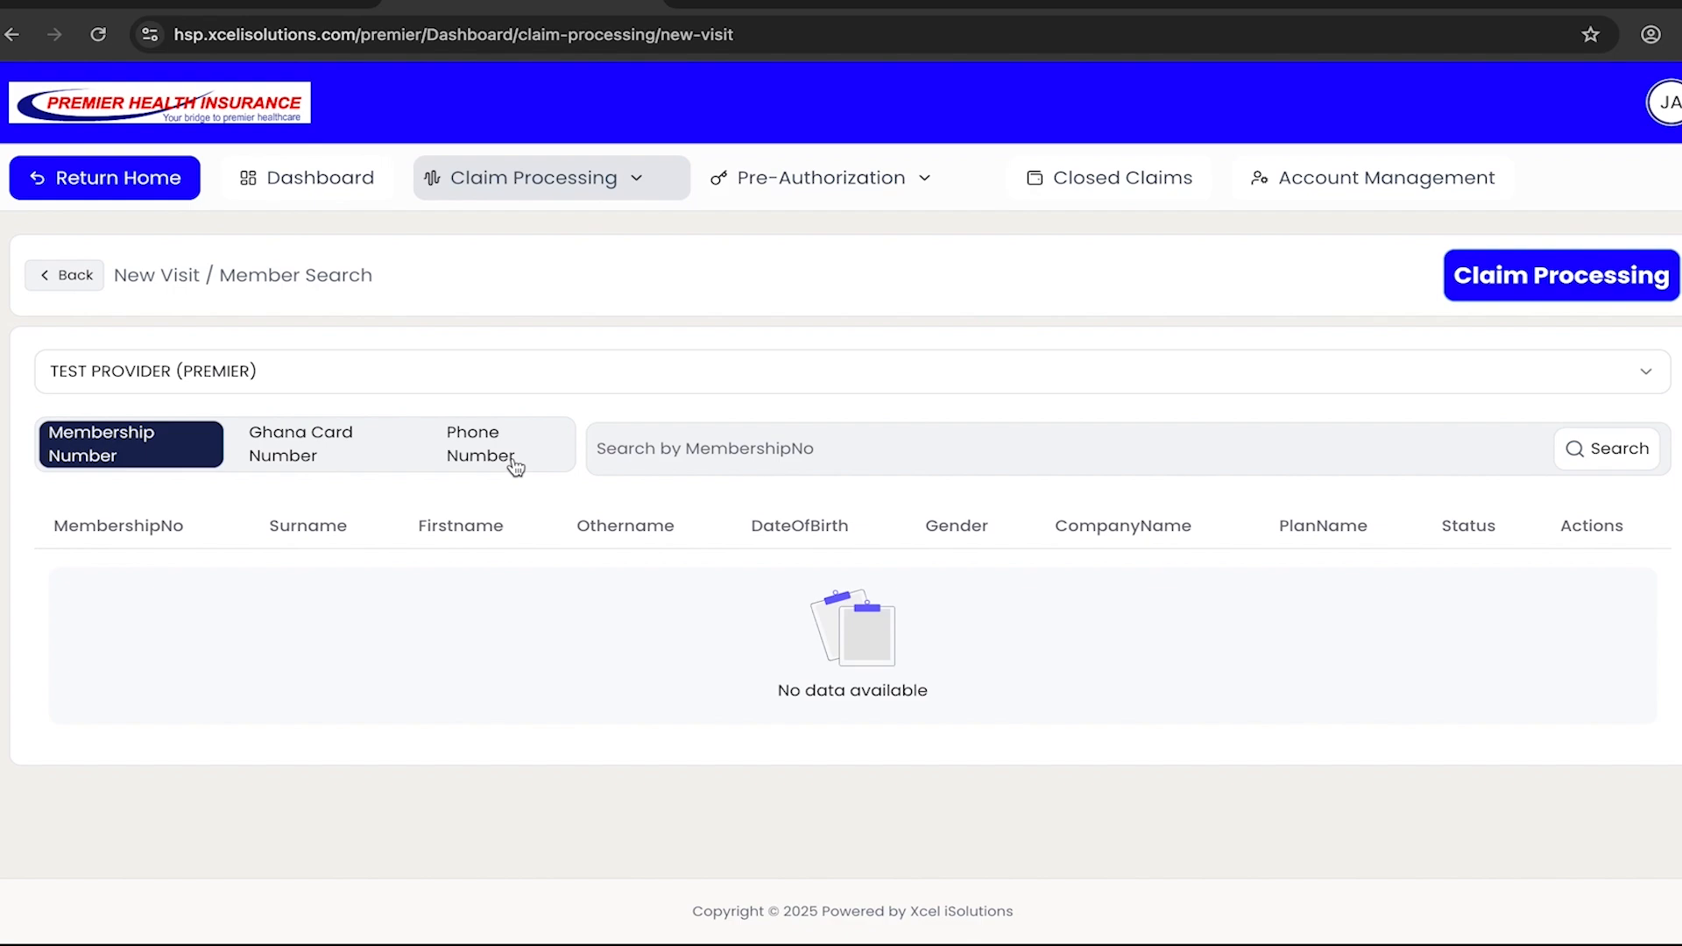
- Search for the patient under TEST PROVIDER (PREMIER) by entering their membership number
{"action": "left_click", "coordinate": [786, 450]}
{"action": "type", "text": "7"}
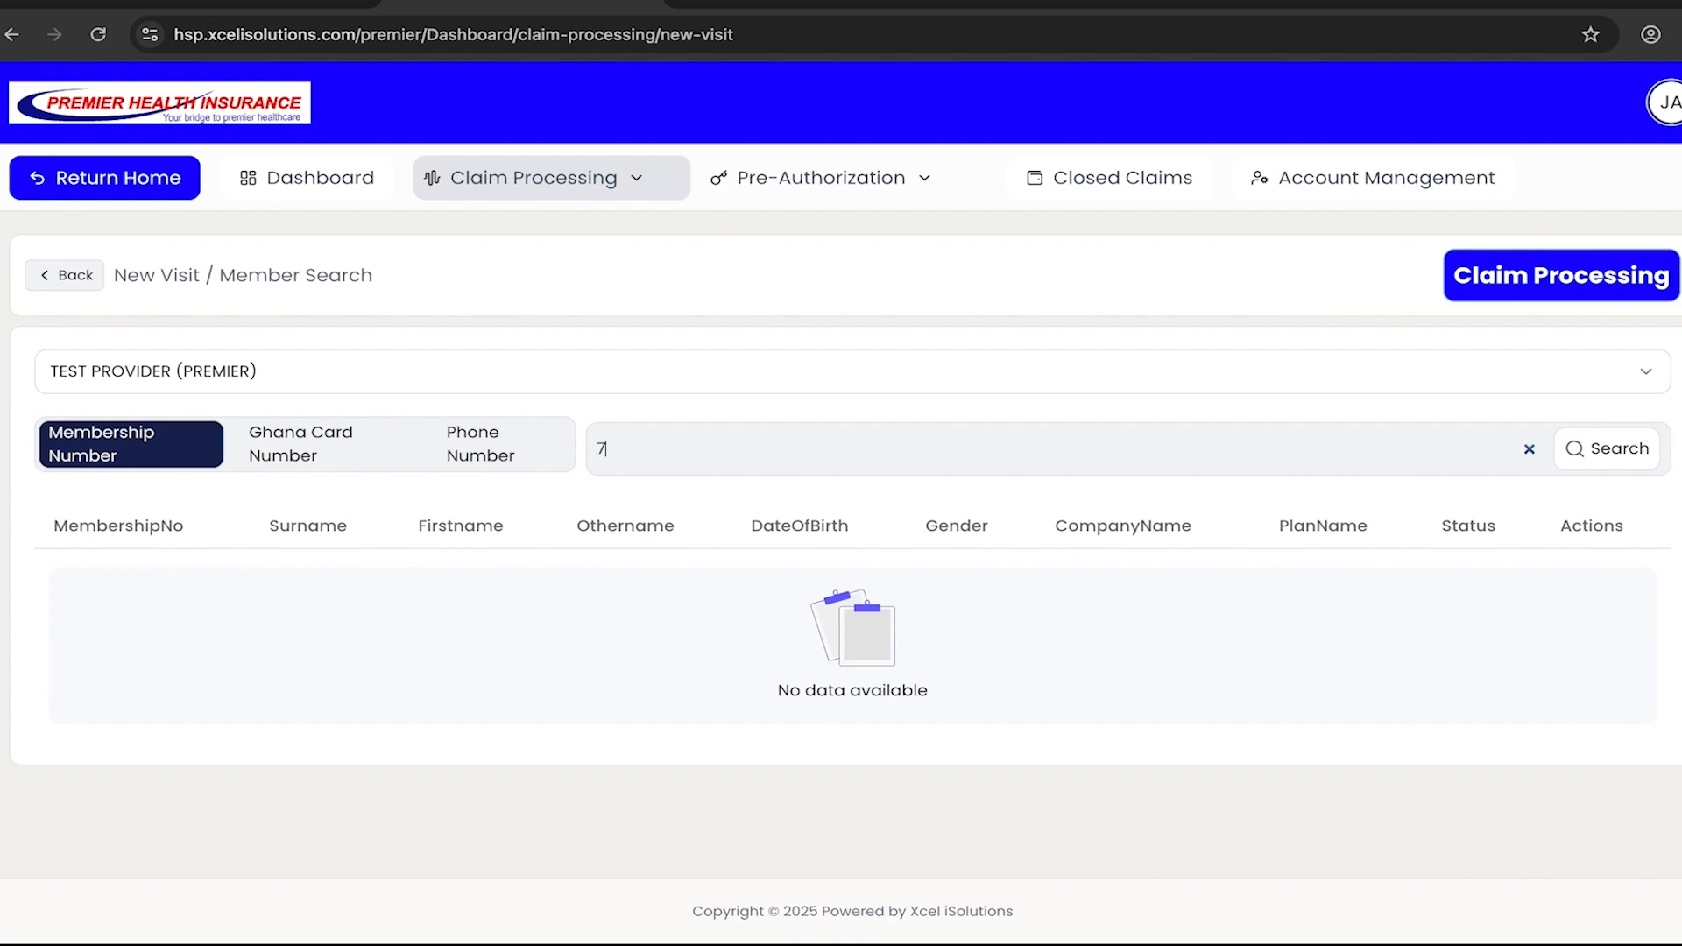
{"action": "type", "text": "300"}
{"action": "key", "text": "Return"}
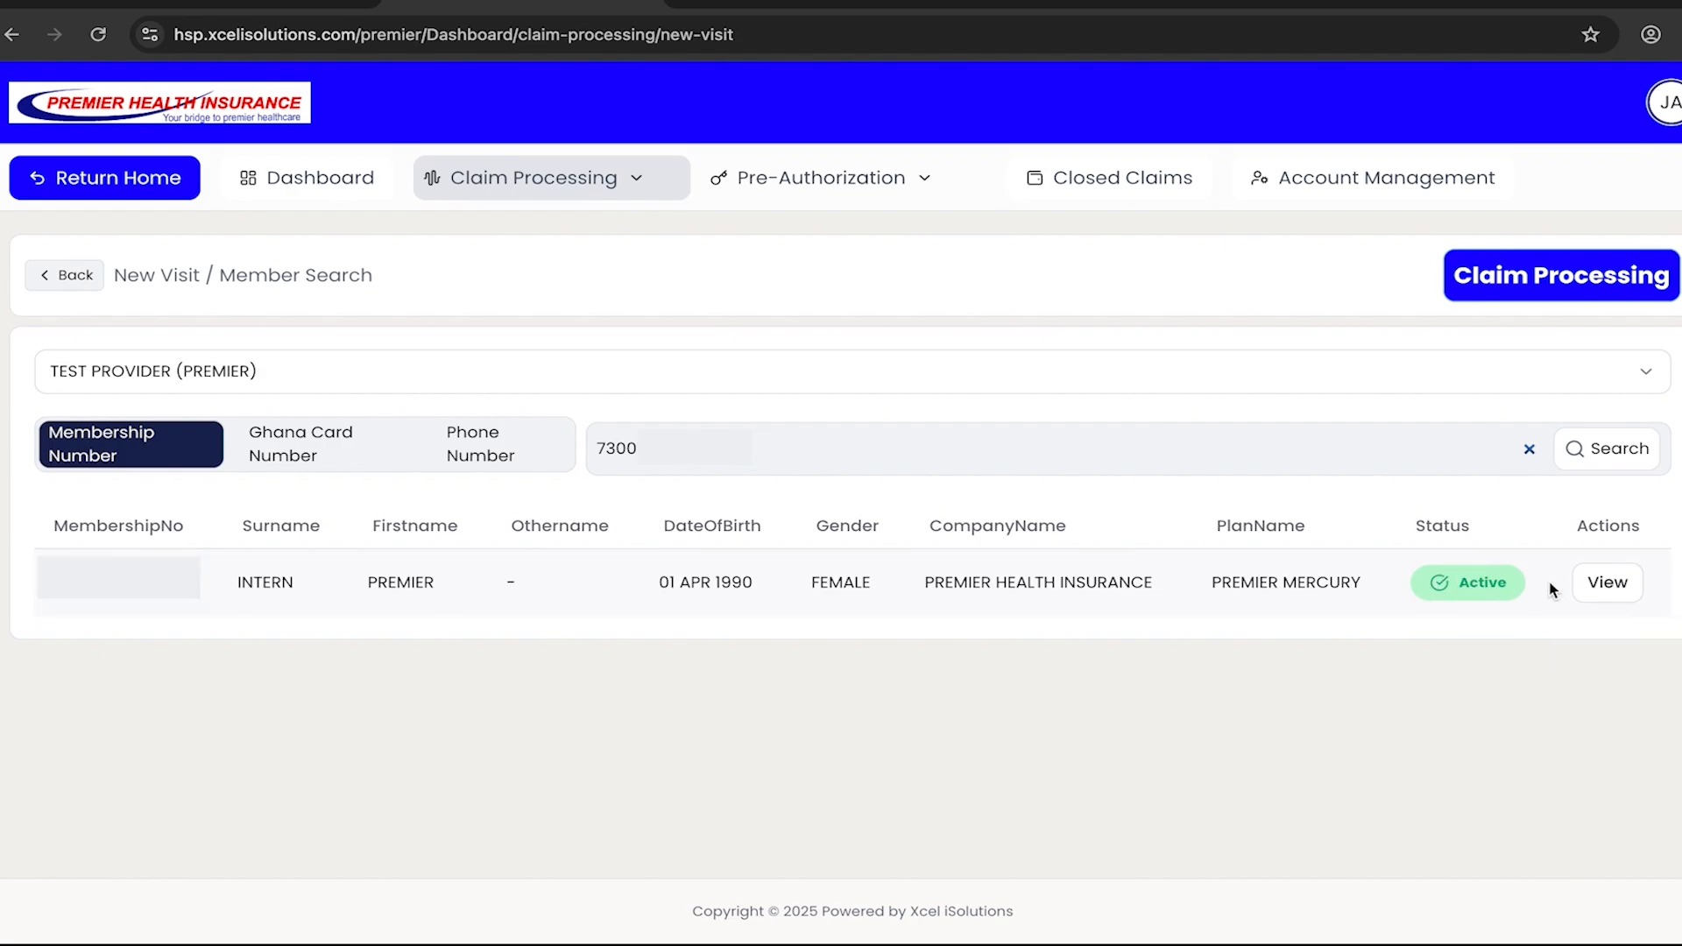
- Open the found member's details and generate a new claim for them
{"action": "left_click", "coordinate": [1606, 587]}
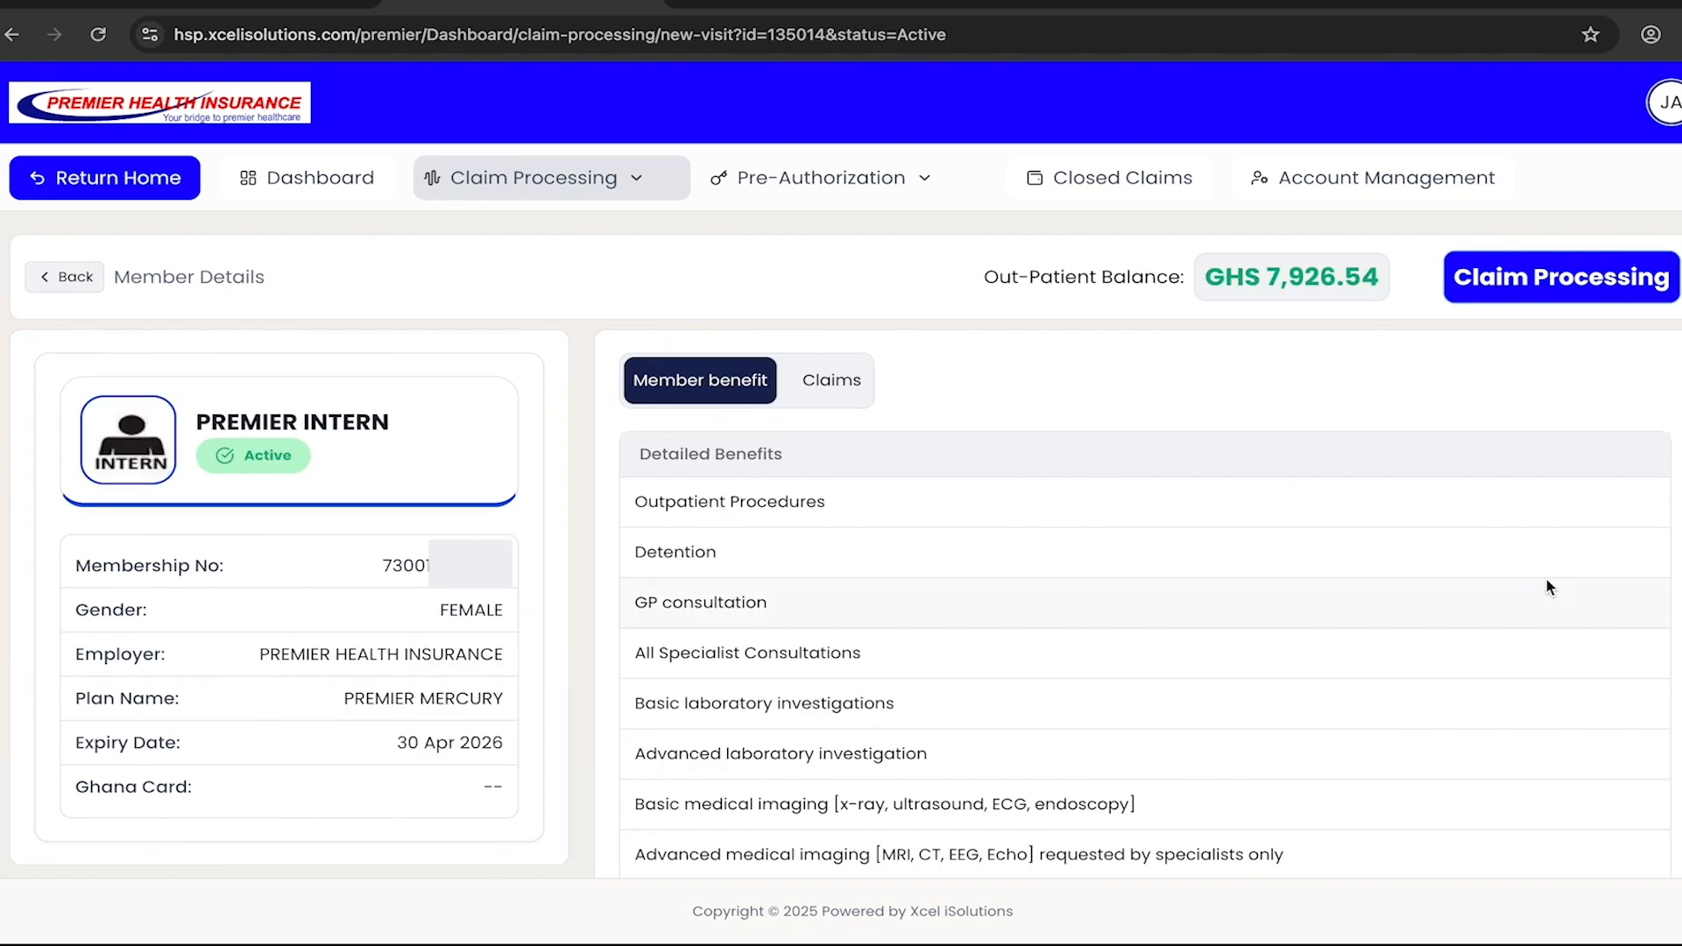
{"action": "left_click", "coordinate": [850, 390]}
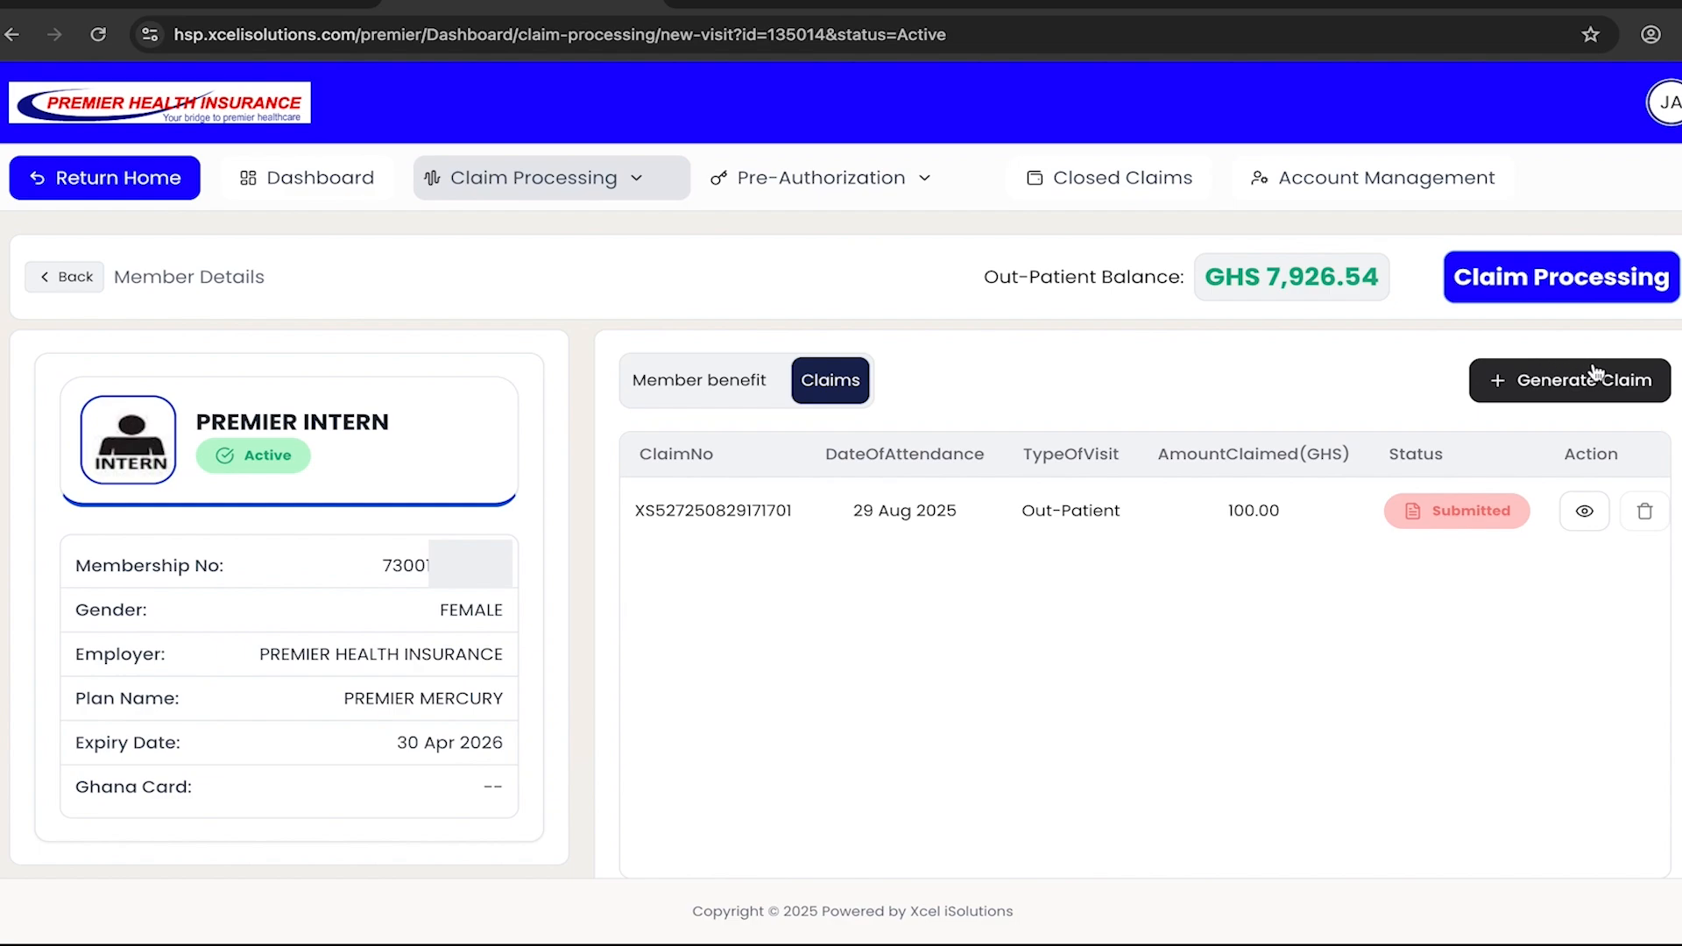
{"action": "left_click", "coordinate": [1570, 387]}
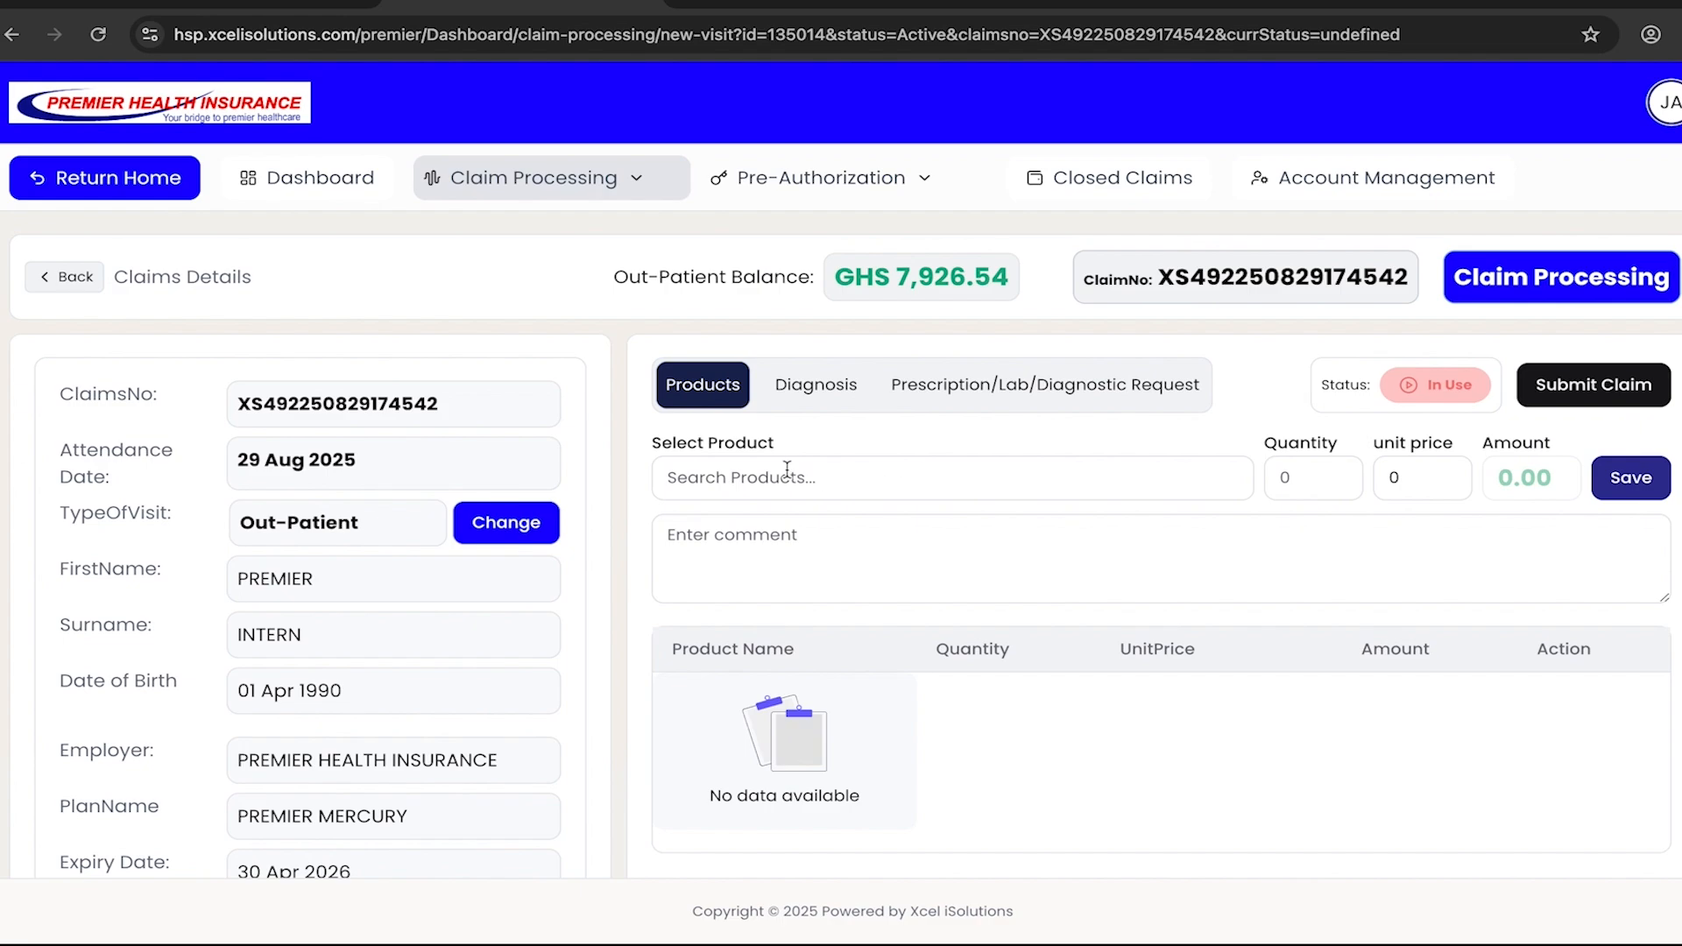
- Add the product GP Consultation to the claim with a unit price of 100 and save it
{"action": "left_click", "coordinate": [760, 479]}
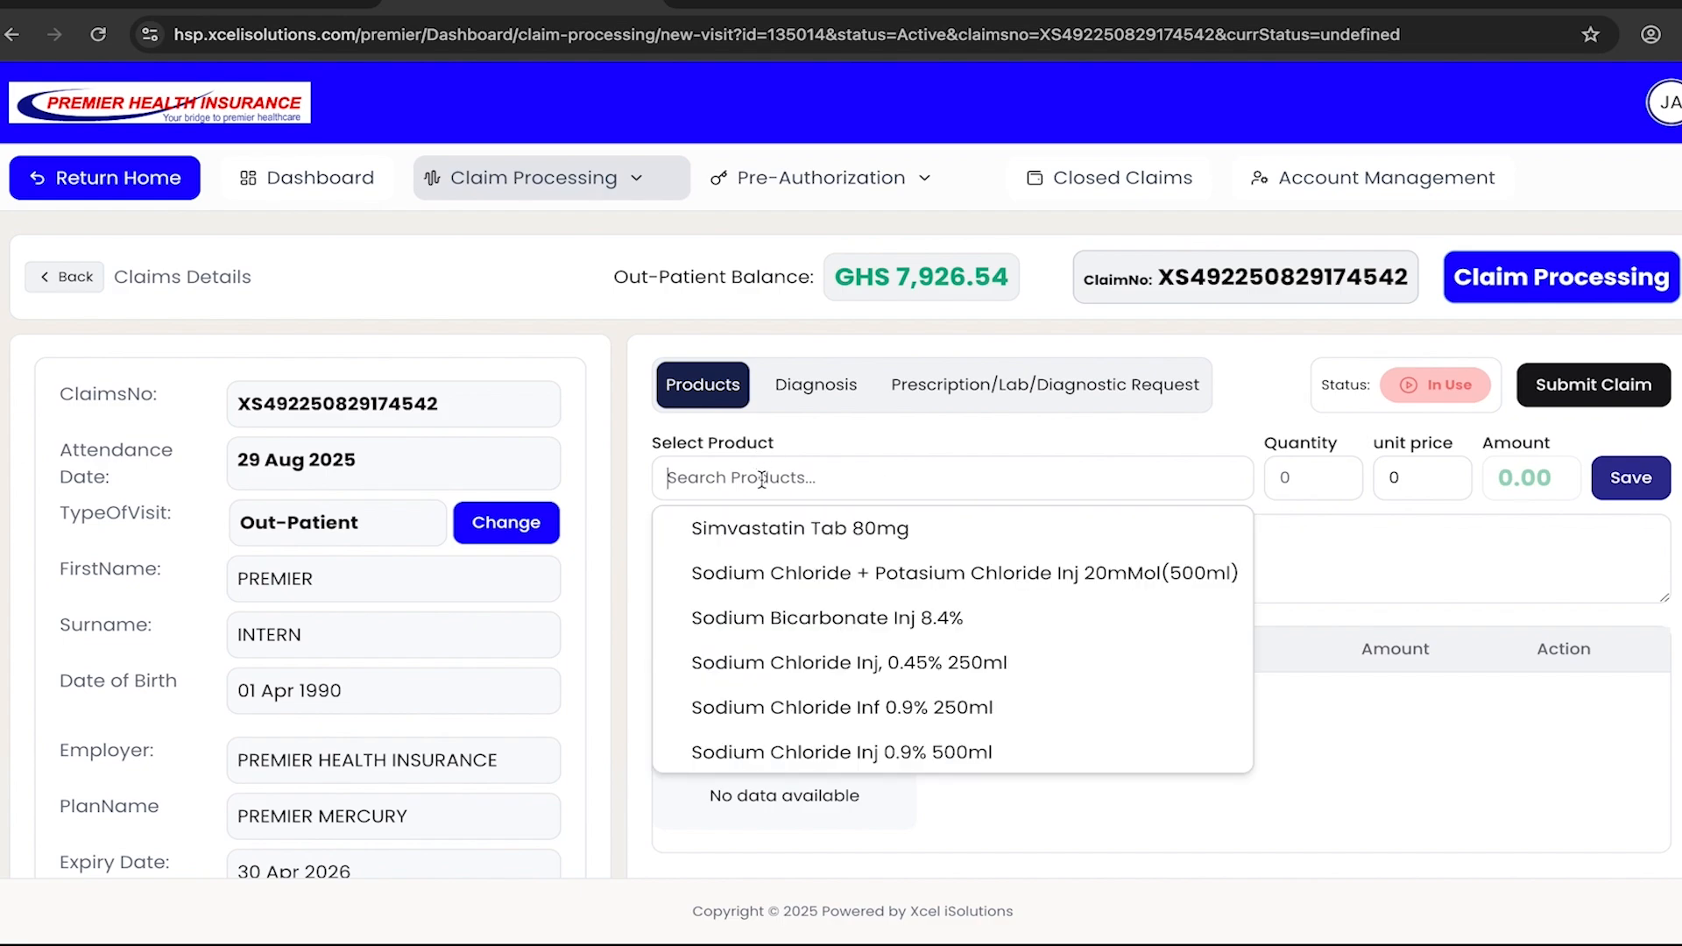
{"action": "type", "text": "gp co"}
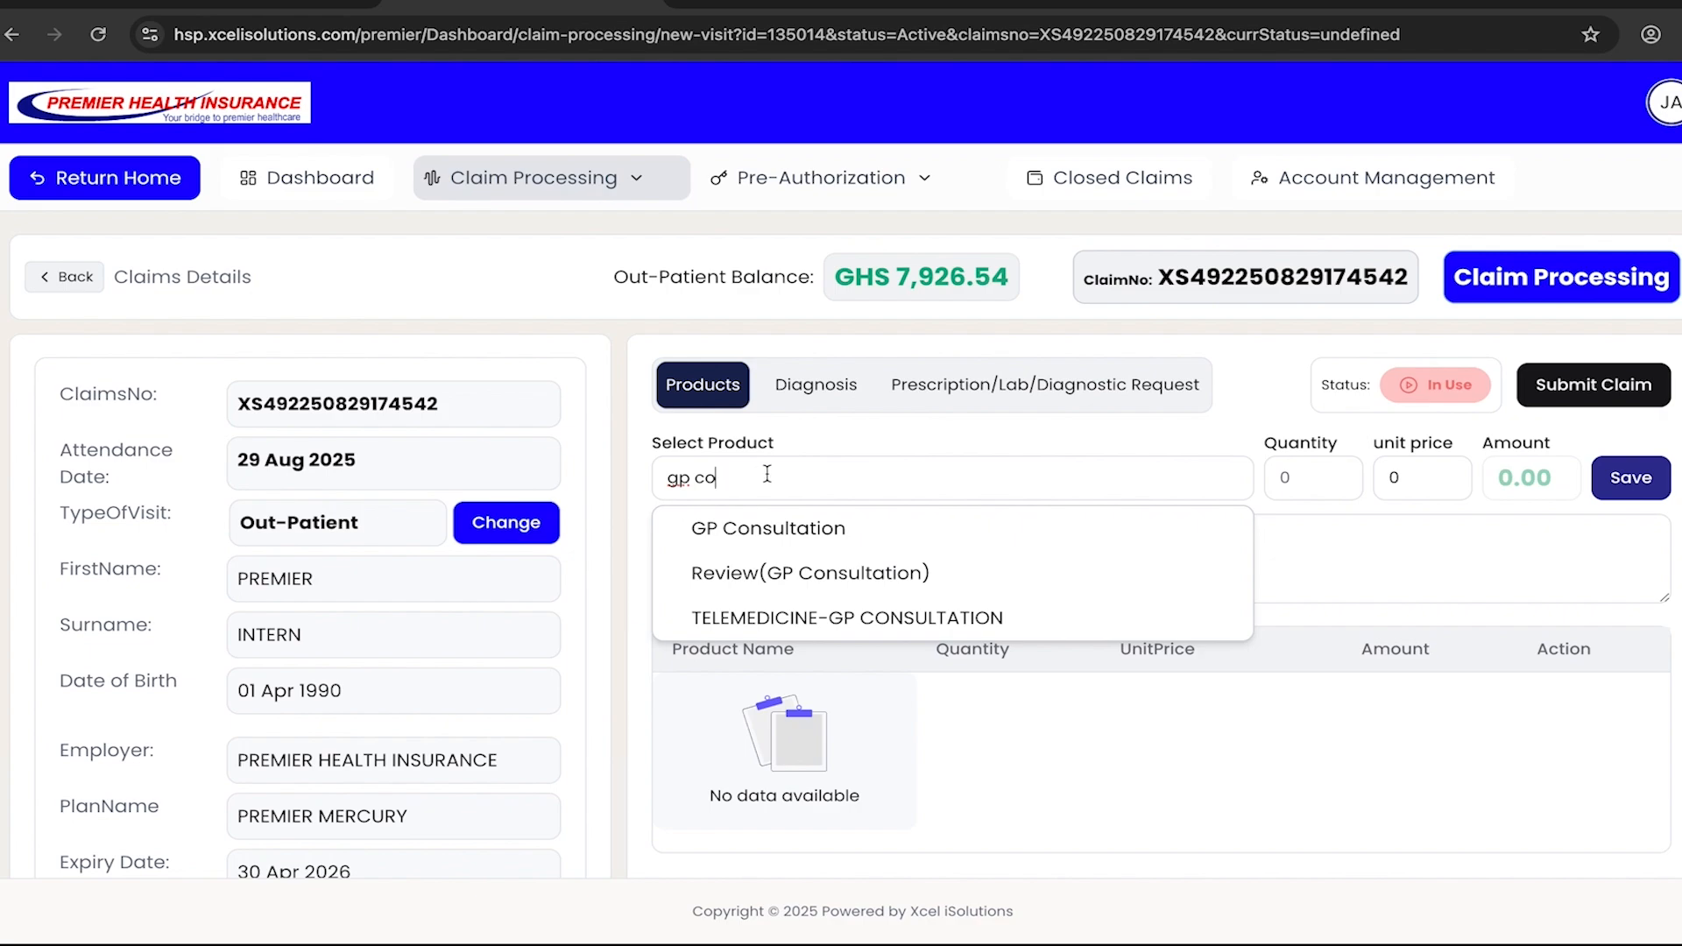
{"action": "left_click", "coordinate": [906, 543]}
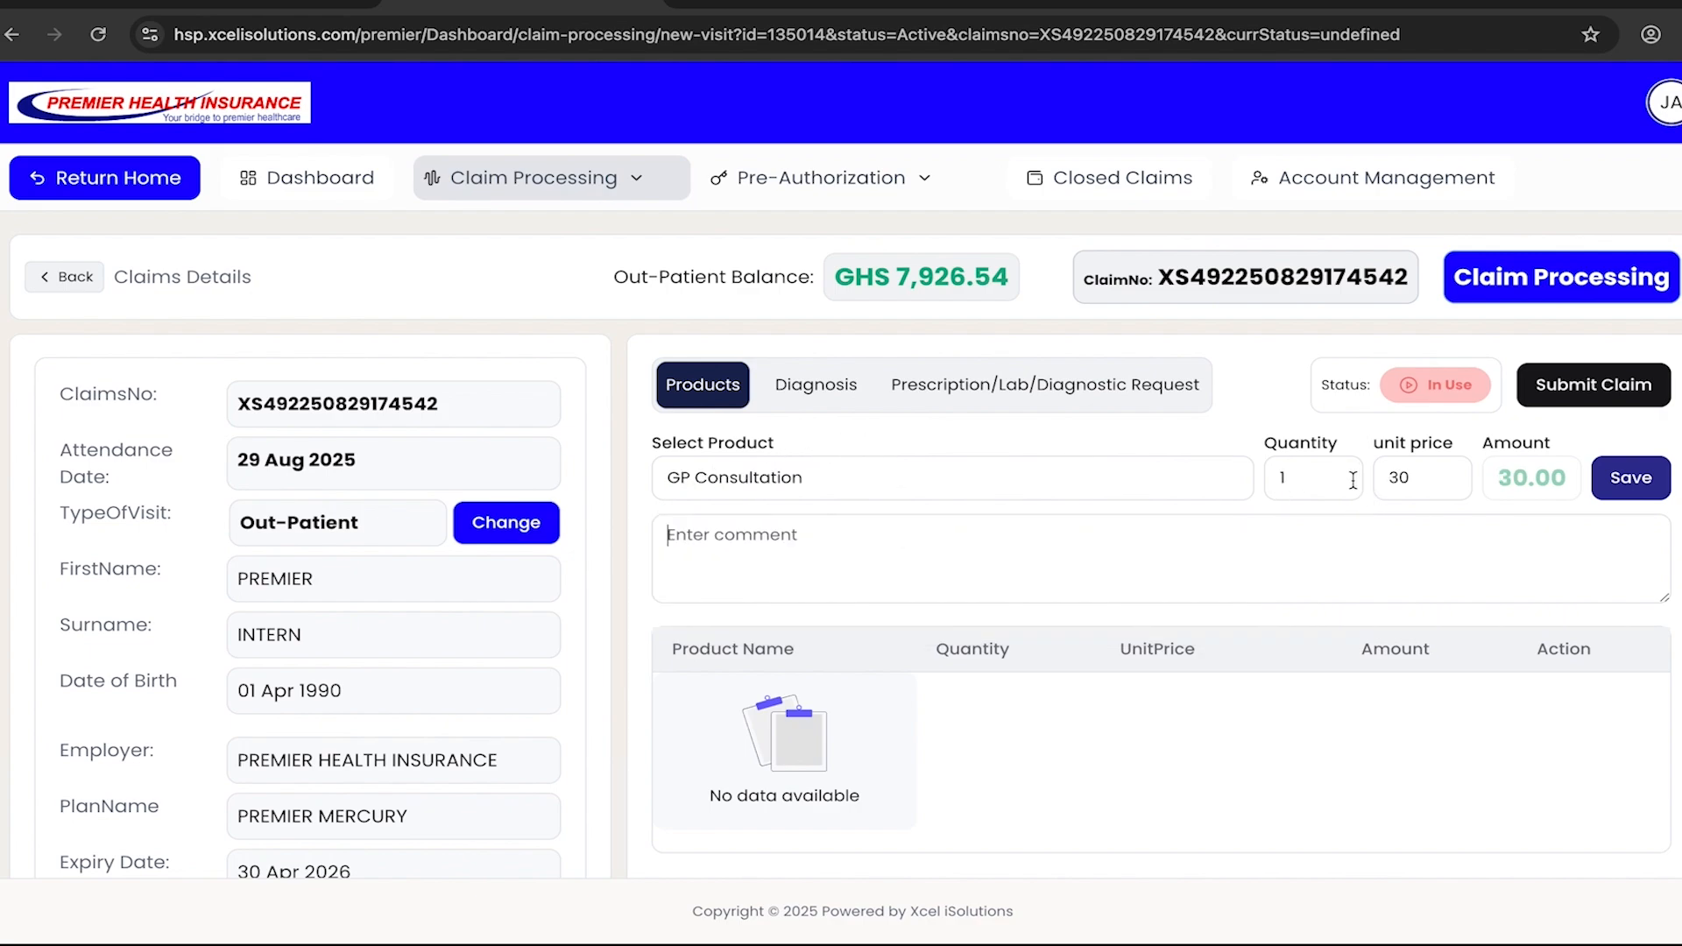
{"action": "left_click", "coordinate": [1431, 476]}
{"action": "key", "text": "BackSpace"}
{"action": "key", "text": "BackSpace"}
{"action": "type", "text": "100"}
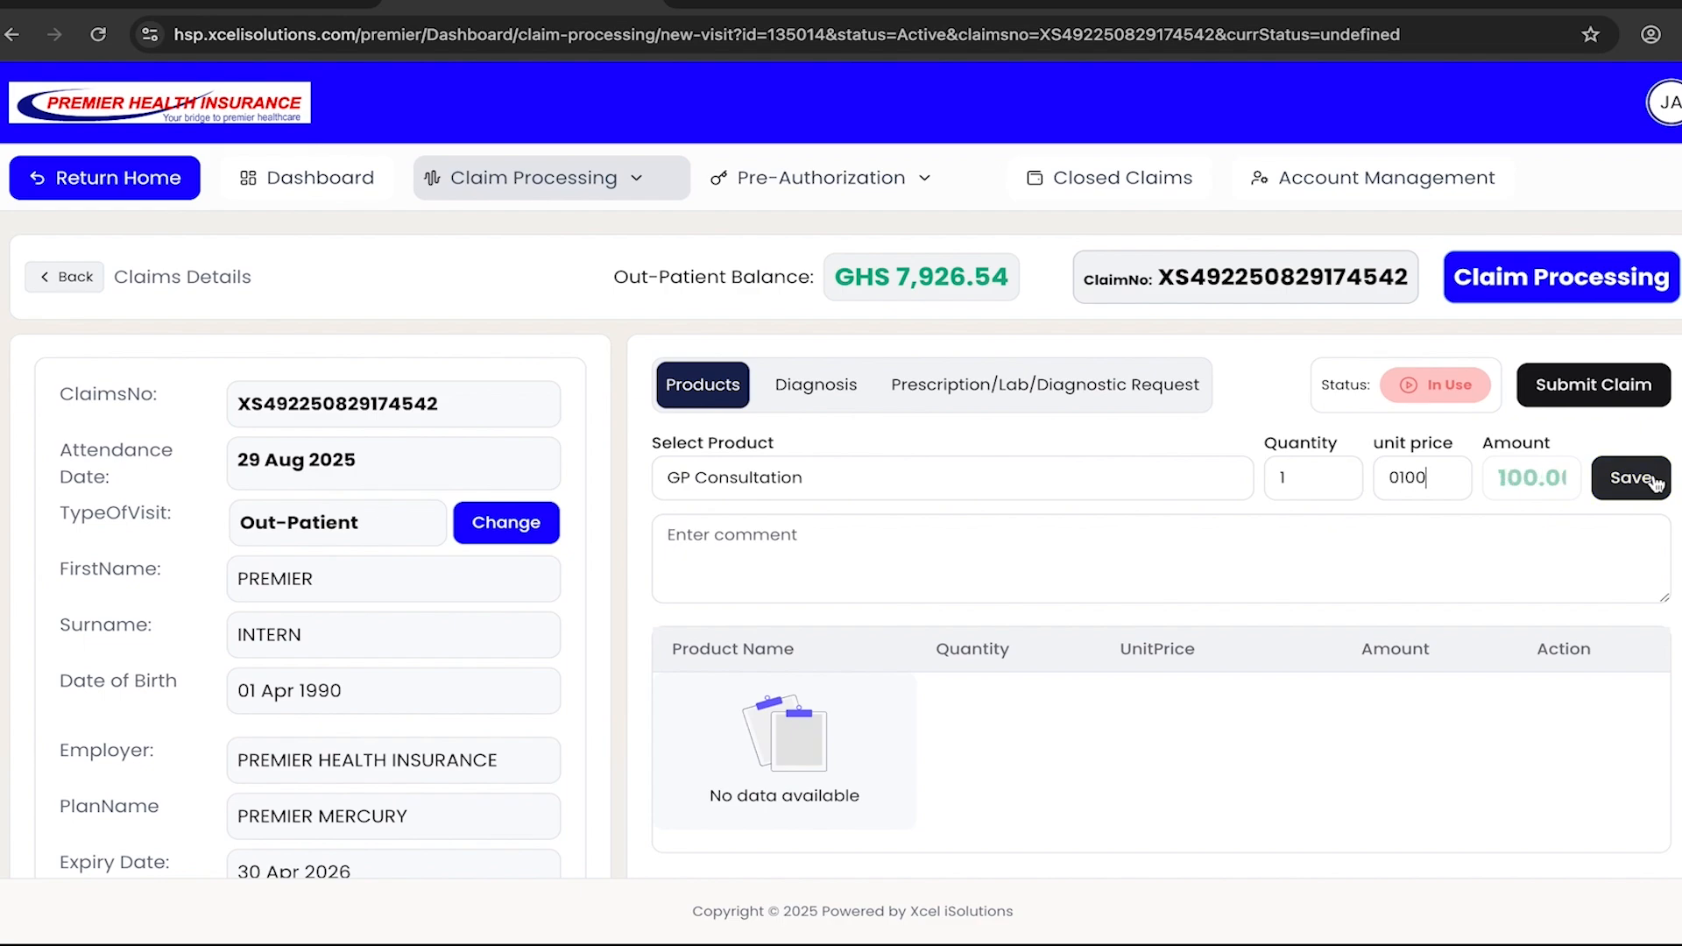
{"action": "left_click", "coordinate": [1631, 479]}
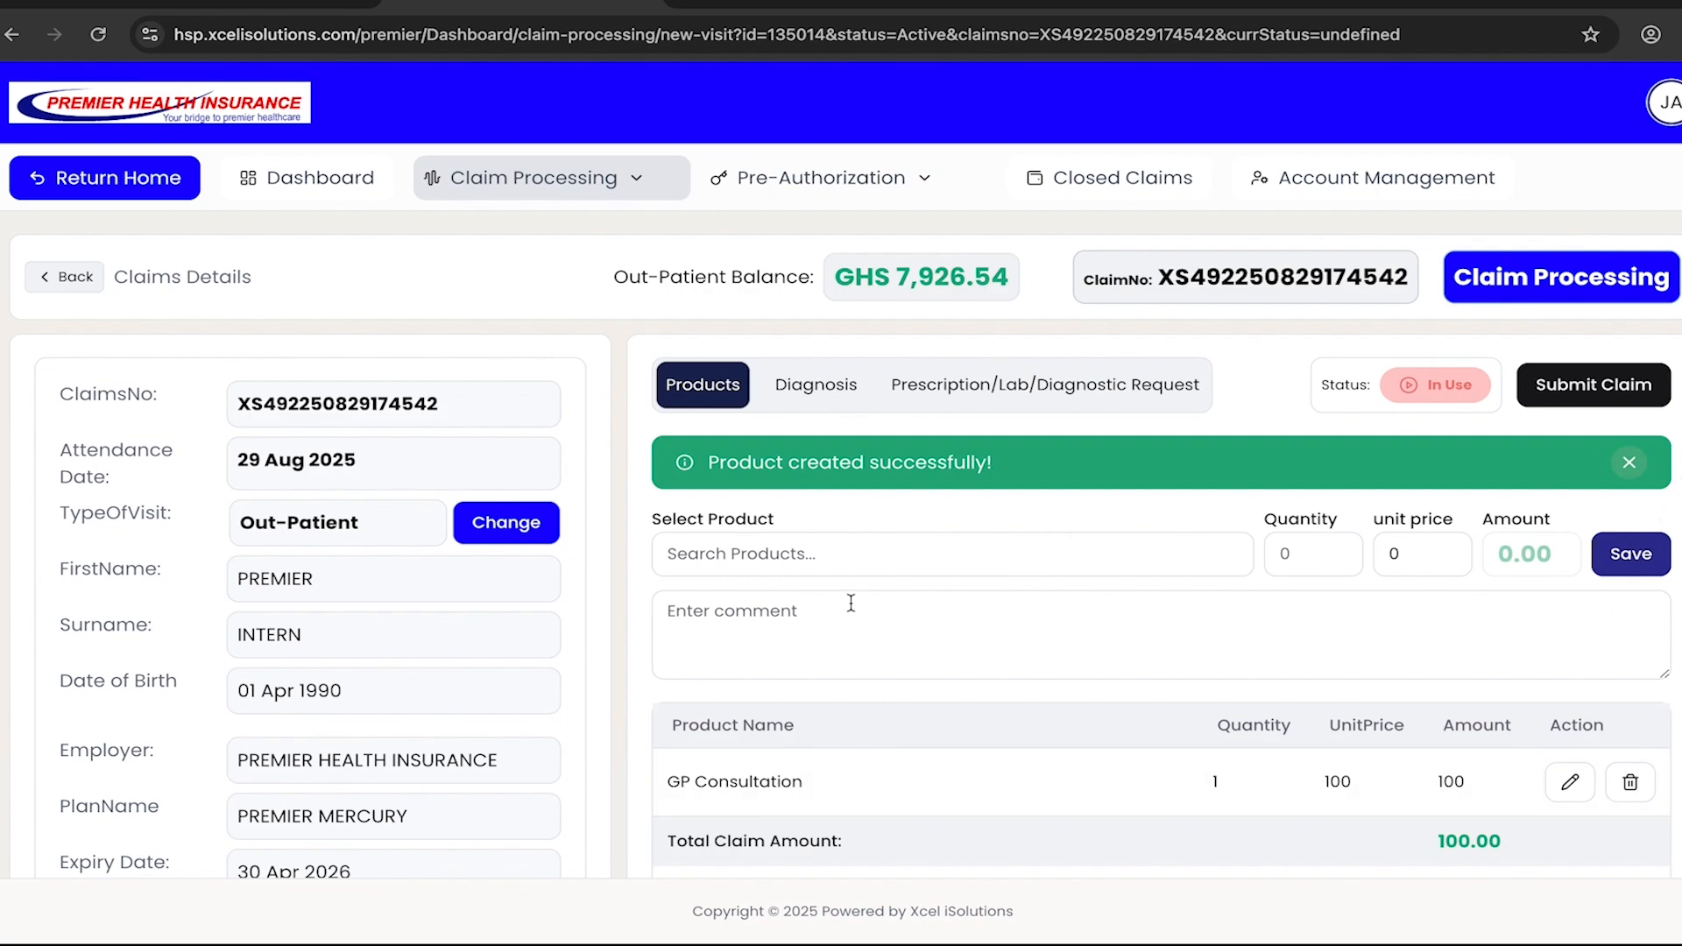
- Add the product Coartem Tab to the claim with a quantity of 1 and save it
{"action": "left_click", "coordinate": [820, 557]}
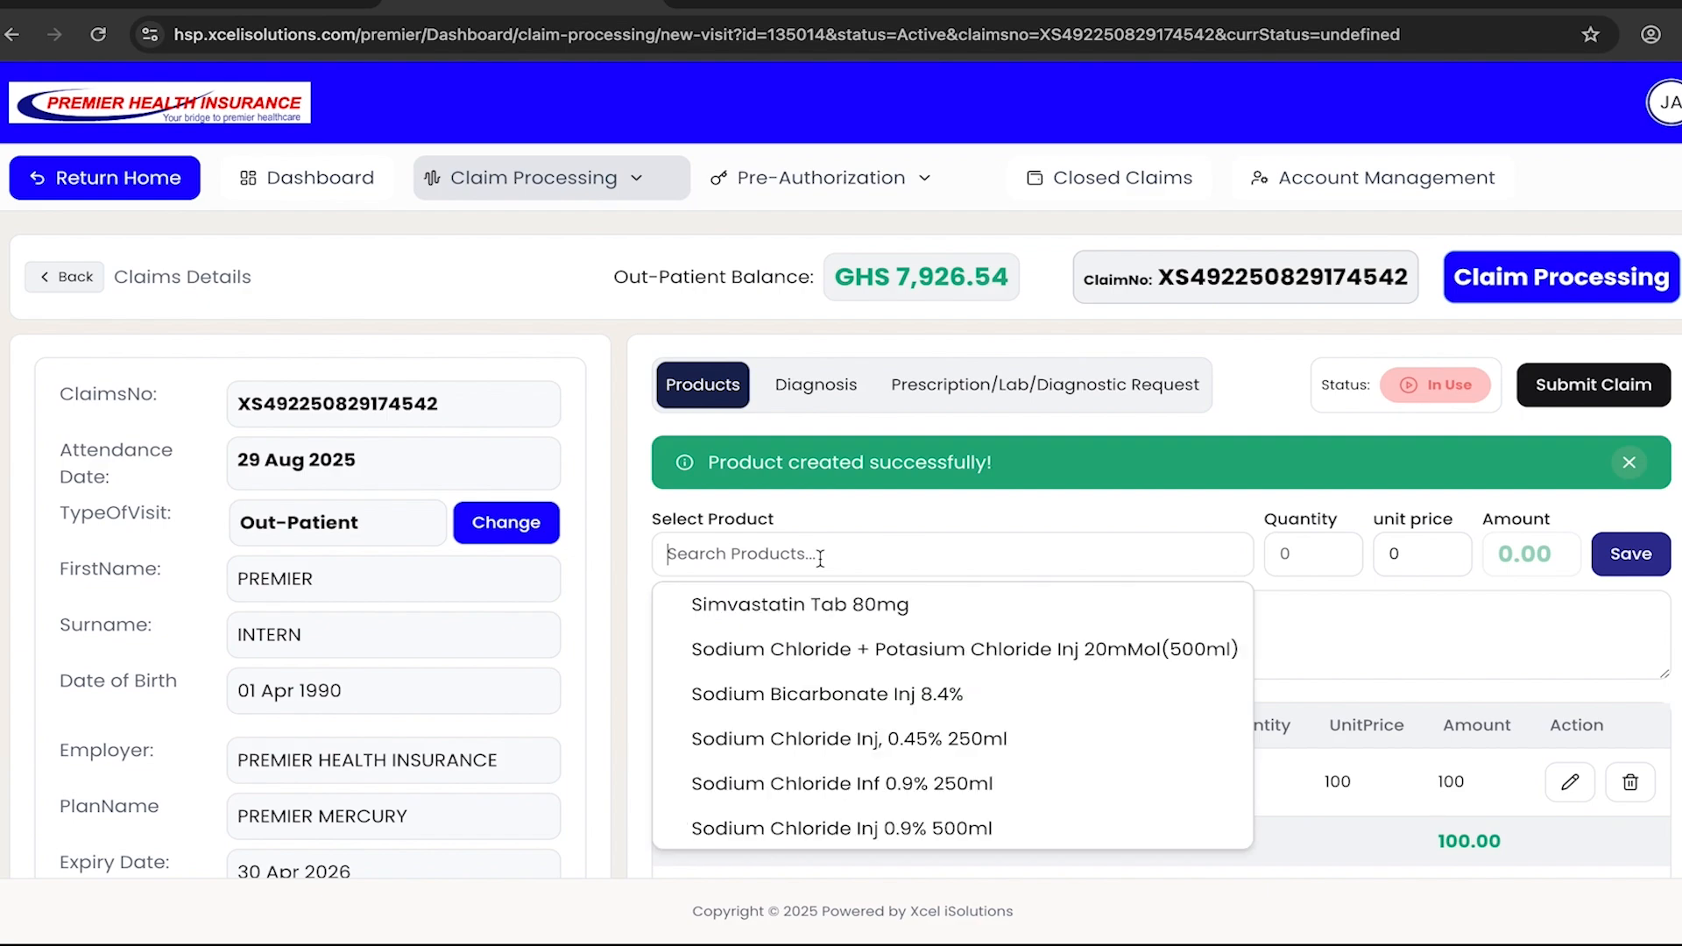
{"action": "type", "text": "coartem"}
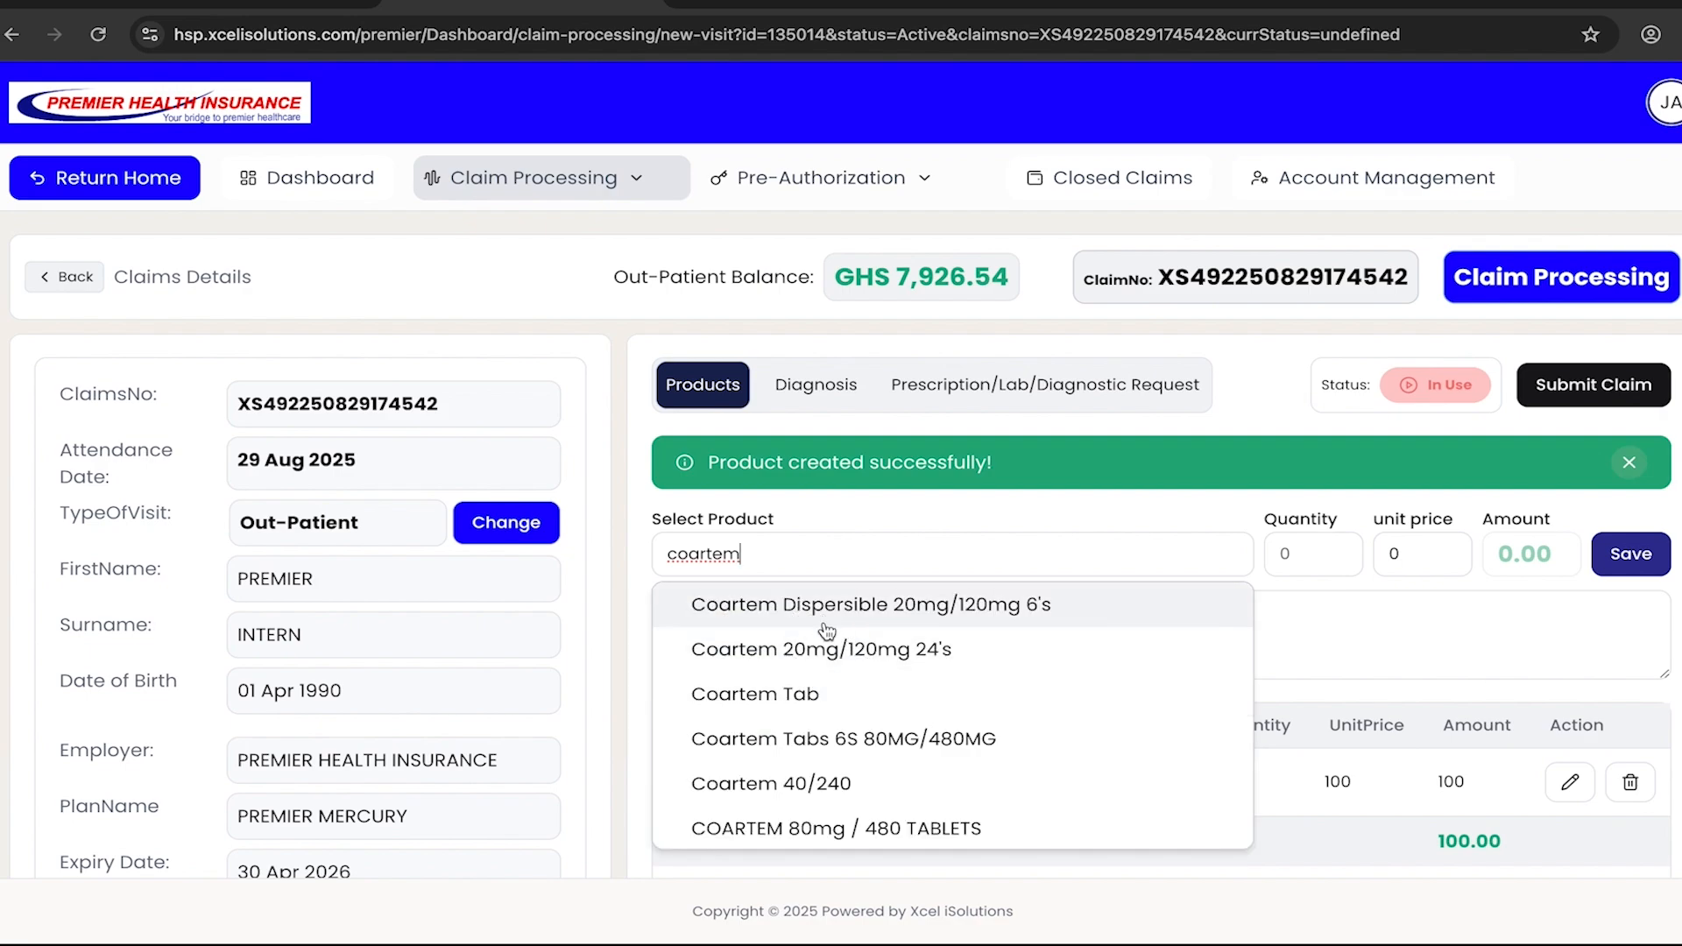
{"action": "left_click", "coordinate": [890, 701]}
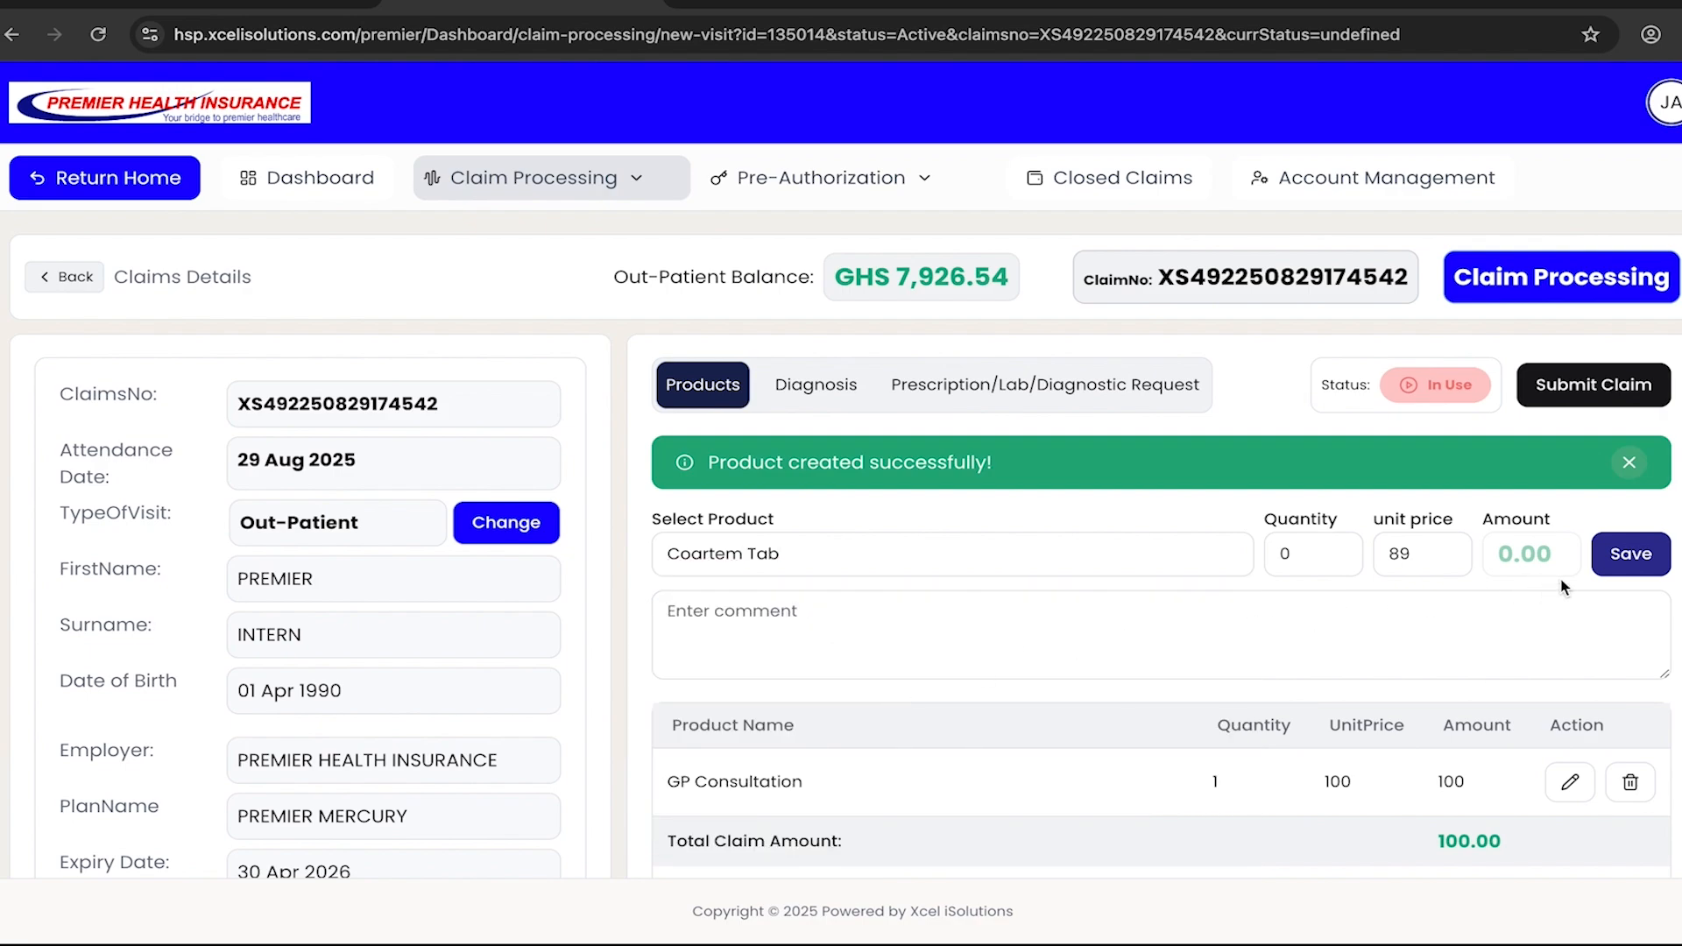
{"action": "left_click", "coordinate": [1309, 556]}
{"action": "type", "text": "1"}
{"action": "left_click", "coordinate": [1621, 553]}
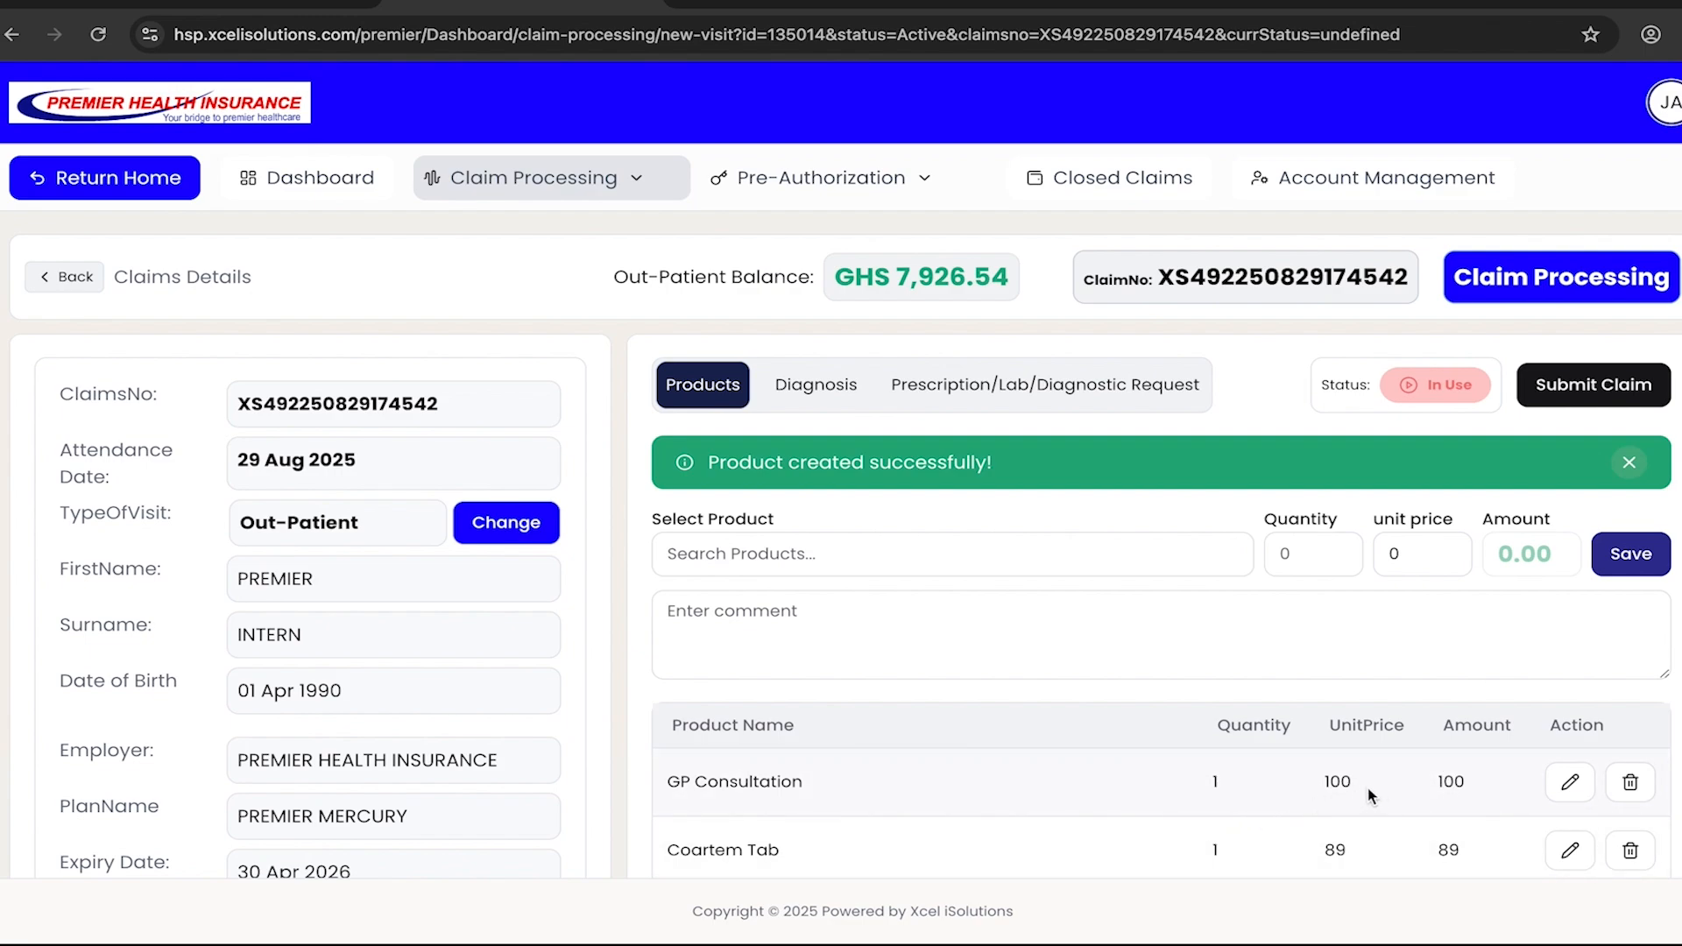
- Update the unit price of the GP Consultation product to 95
{"action": "left_click", "coordinate": [1561, 789]}
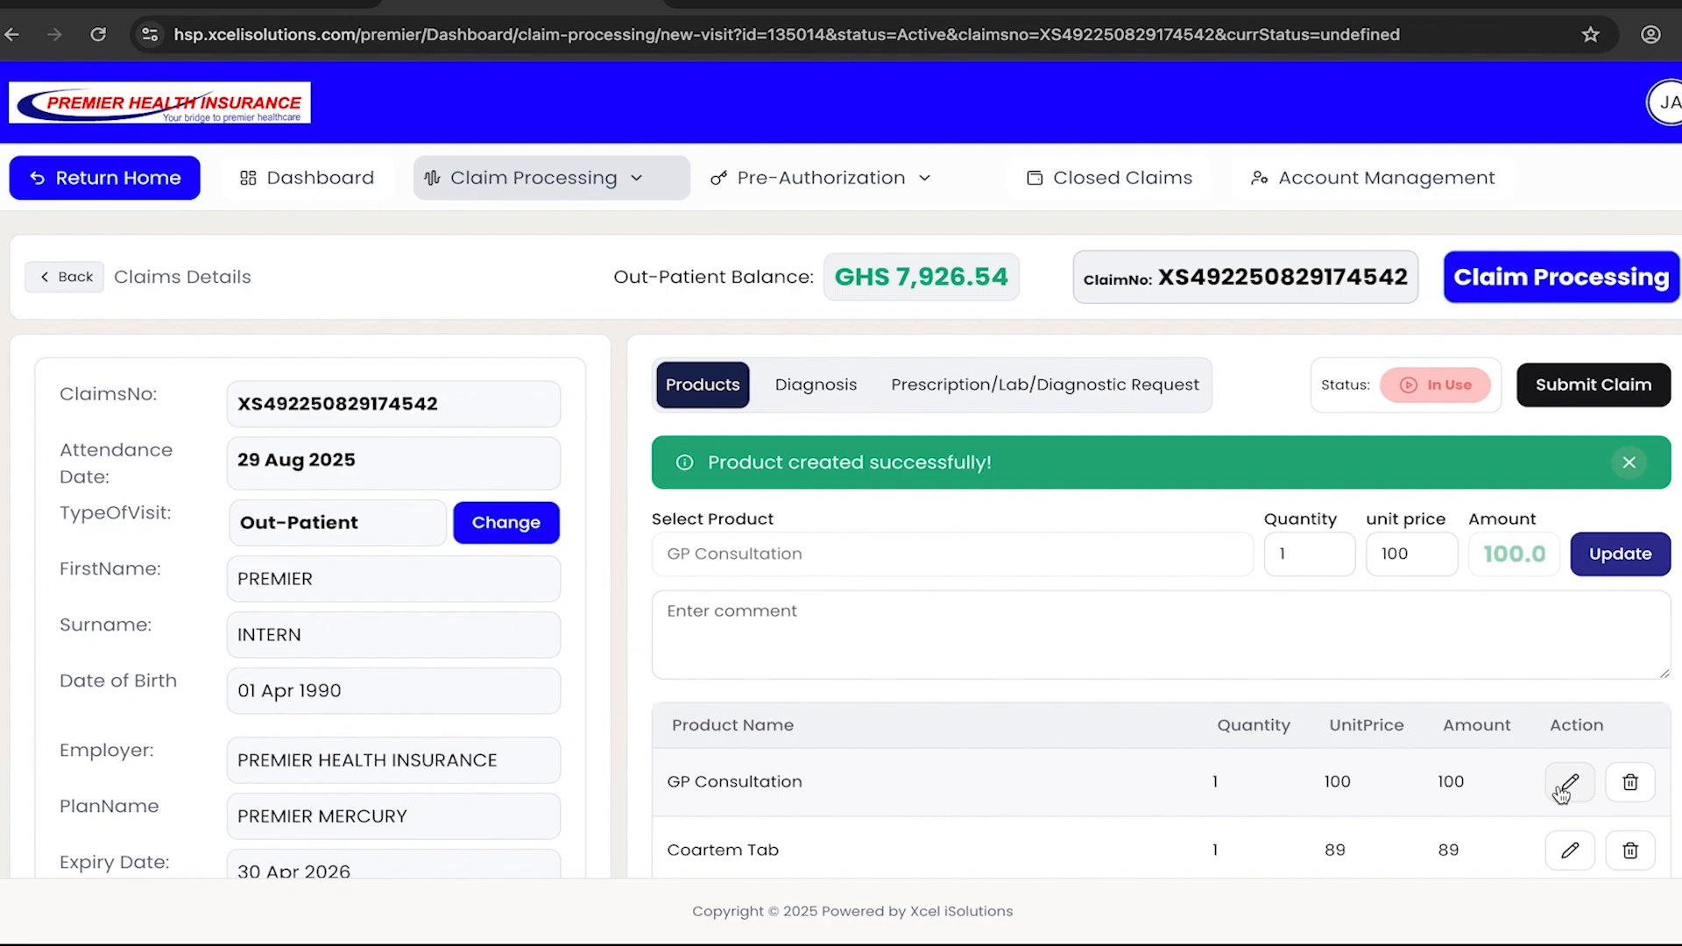
{"action": "left_click", "coordinate": [1424, 554]}
{"action": "key", "text": "BackSpace"}
{"action": "key", "text": "BackSpace"}
{"action": "type", "text": "50"}
{"action": "key", "text": "BackSpace"}
{"action": "key", "text": "BackSpace"}
{"action": "key", "text": "BackSpace"}
{"action": "type", "text": "95"}
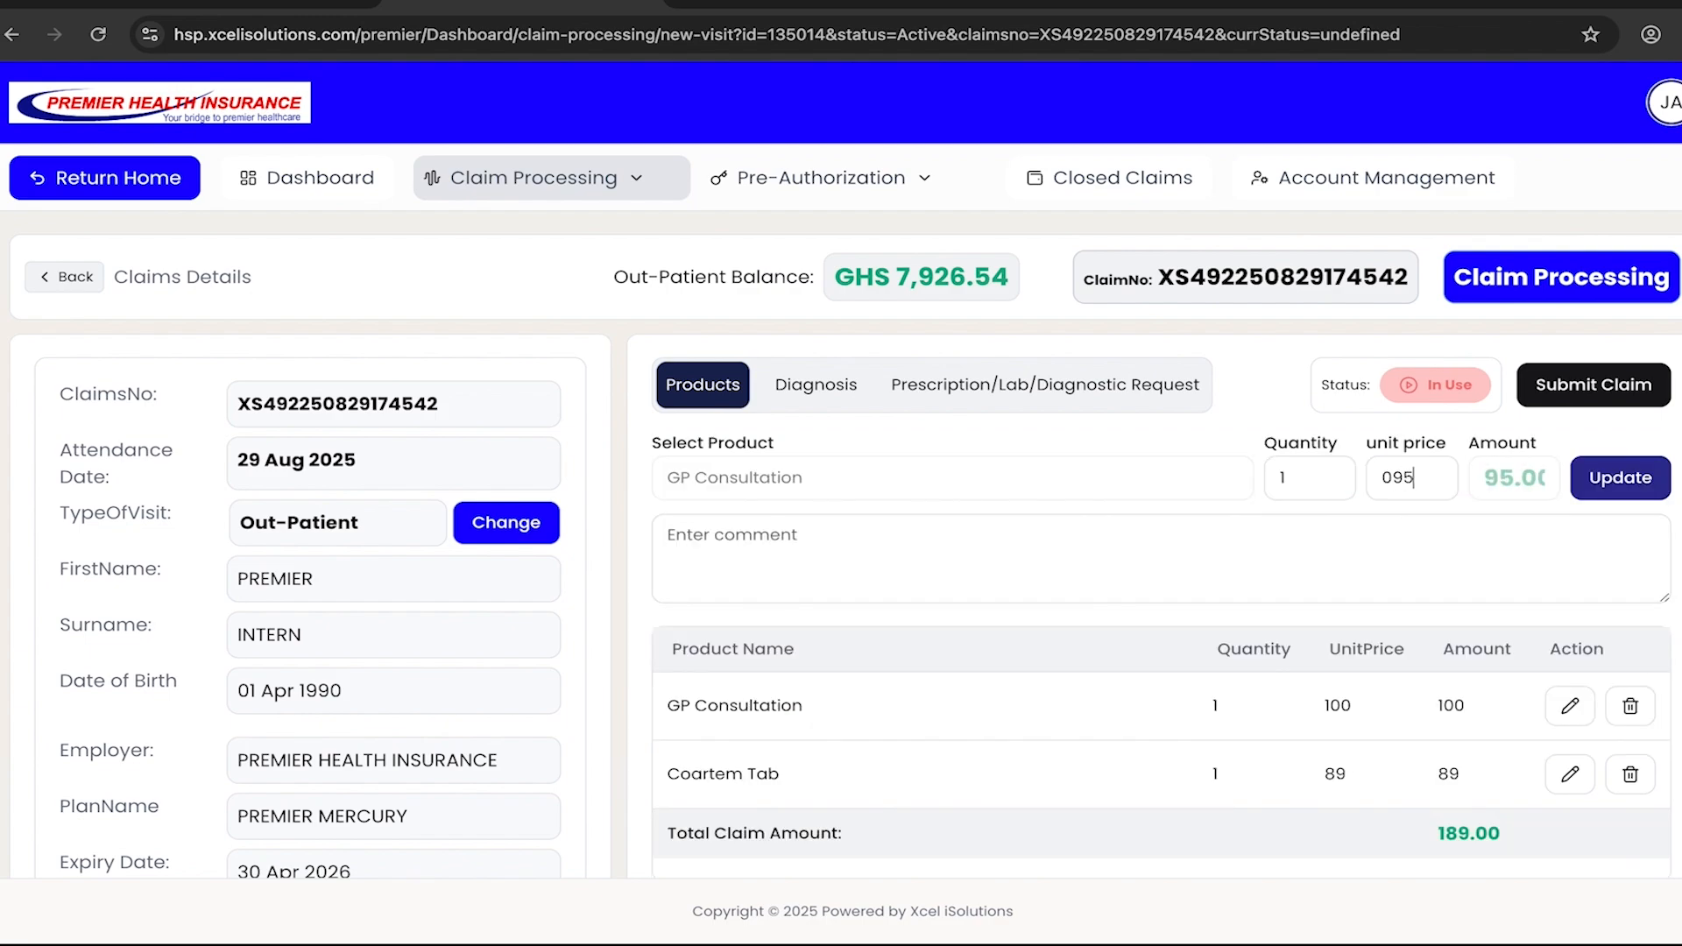
{"action": "left_click", "coordinate": [1625, 480]}
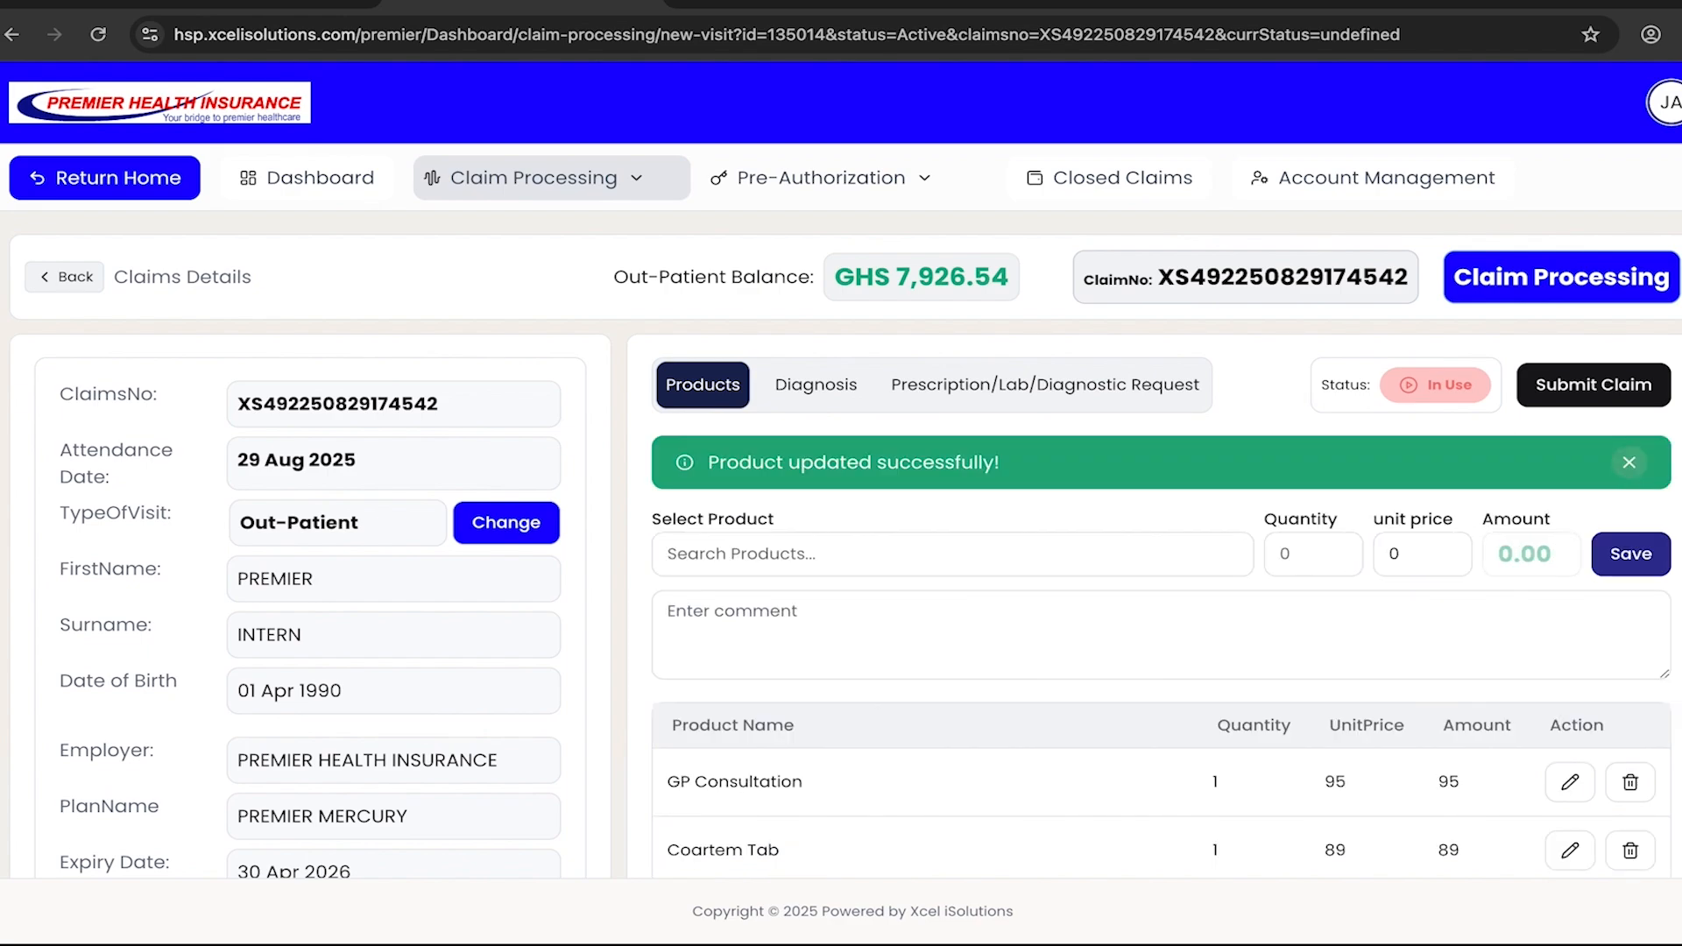
- View the list of in-use claims and reopen the out-patient claim dated 29 Aug 2025
{"action": "scroll", "coordinate": [1055, 781], "scroll_direction": "down", "scroll_amount": 2}
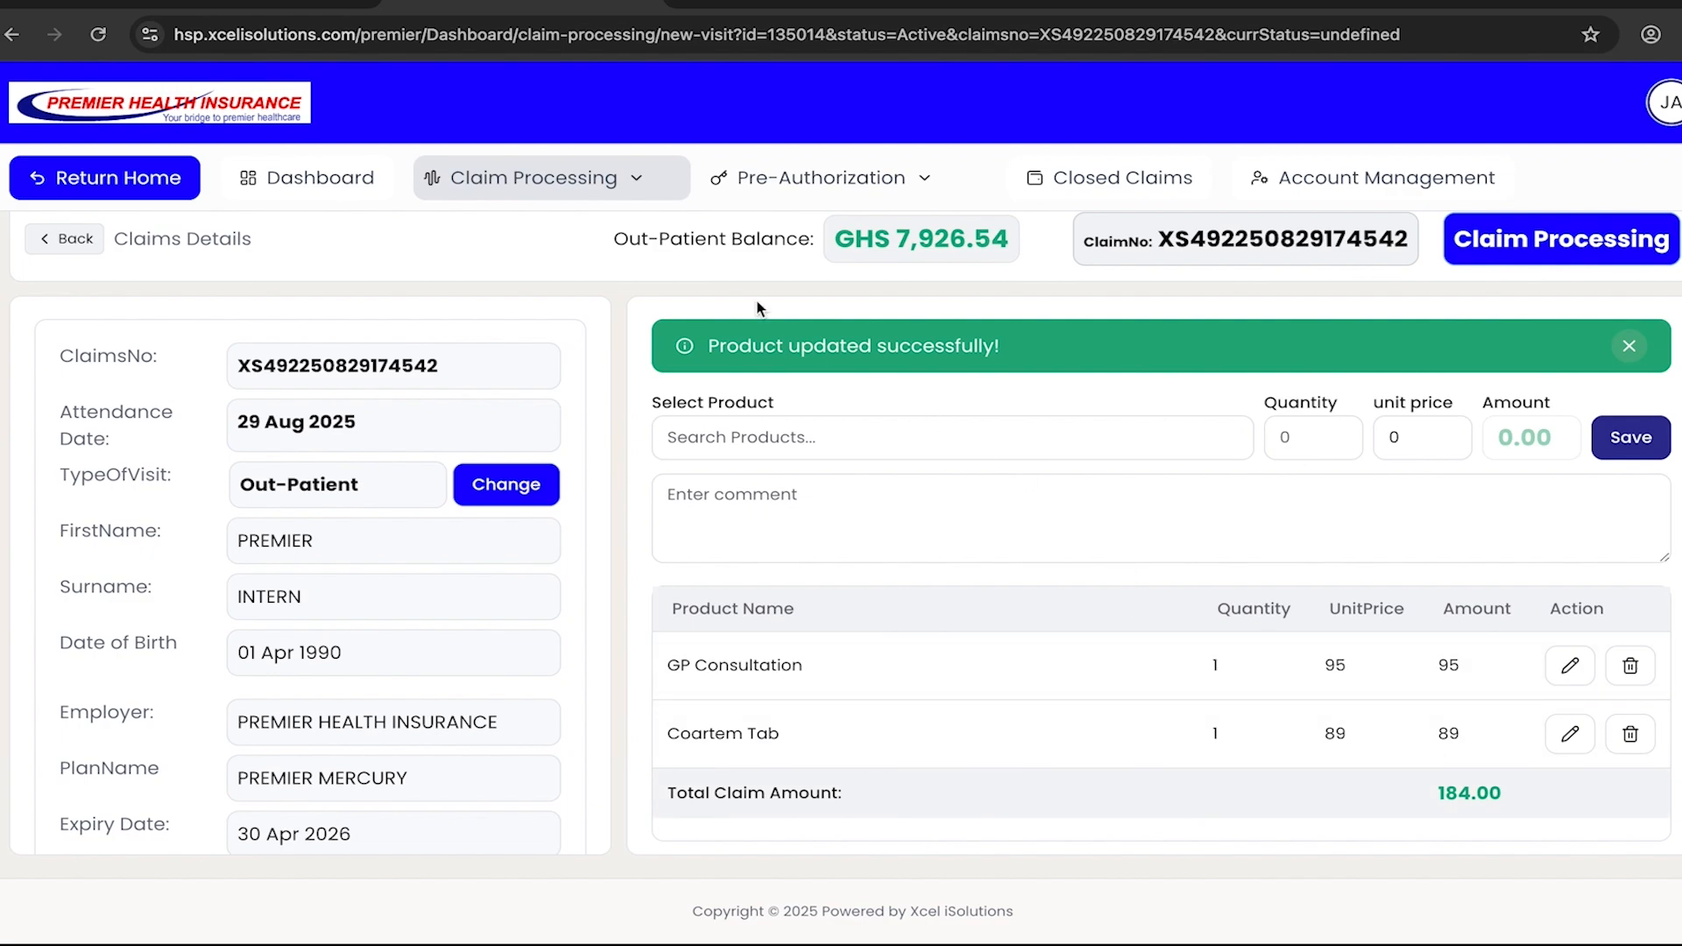
{"action": "left_click", "coordinate": [648, 187]}
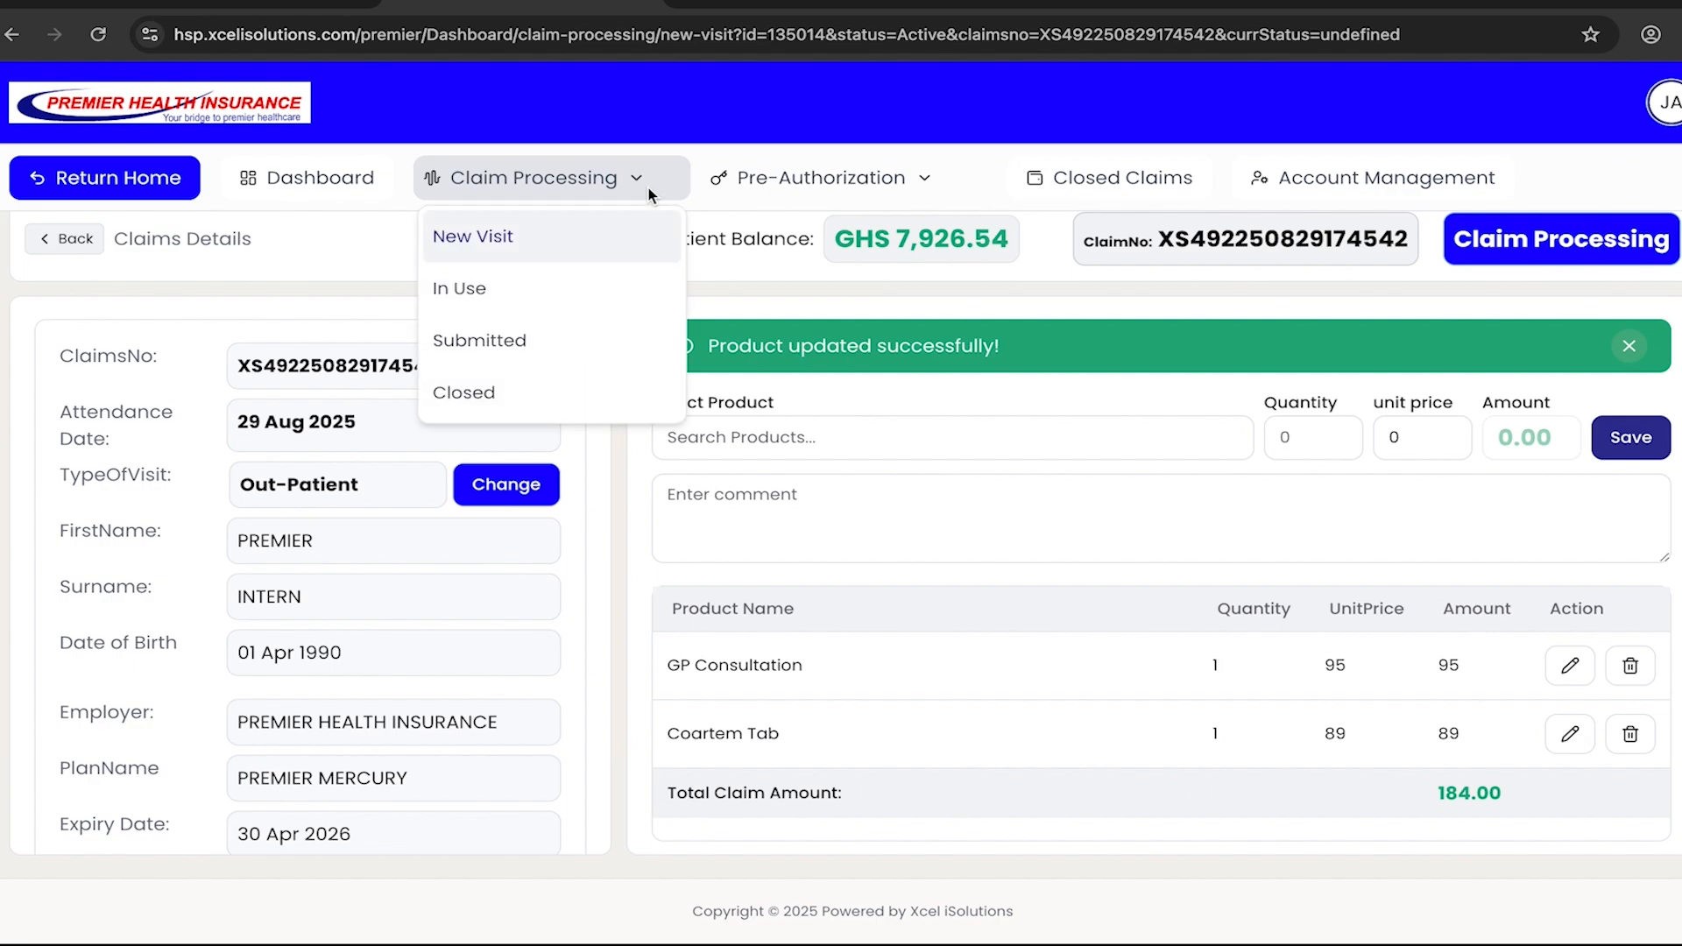
{"action": "left_click", "coordinate": [574, 289]}
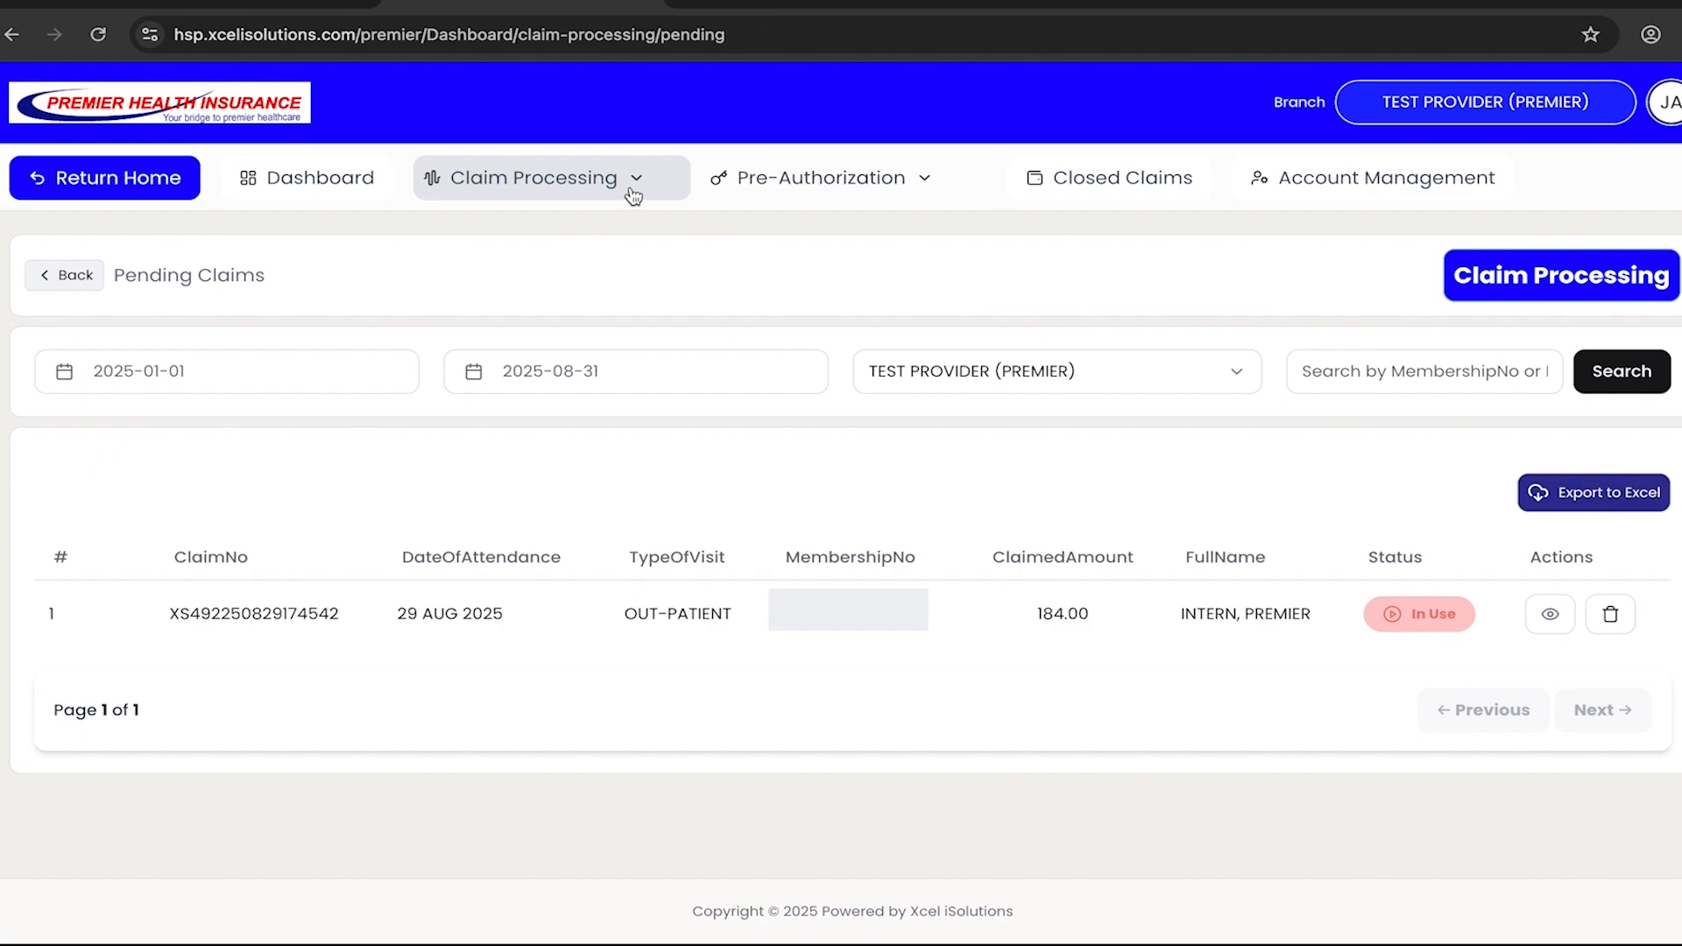
{"action": "left_click", "coordinate": [643, 184]}
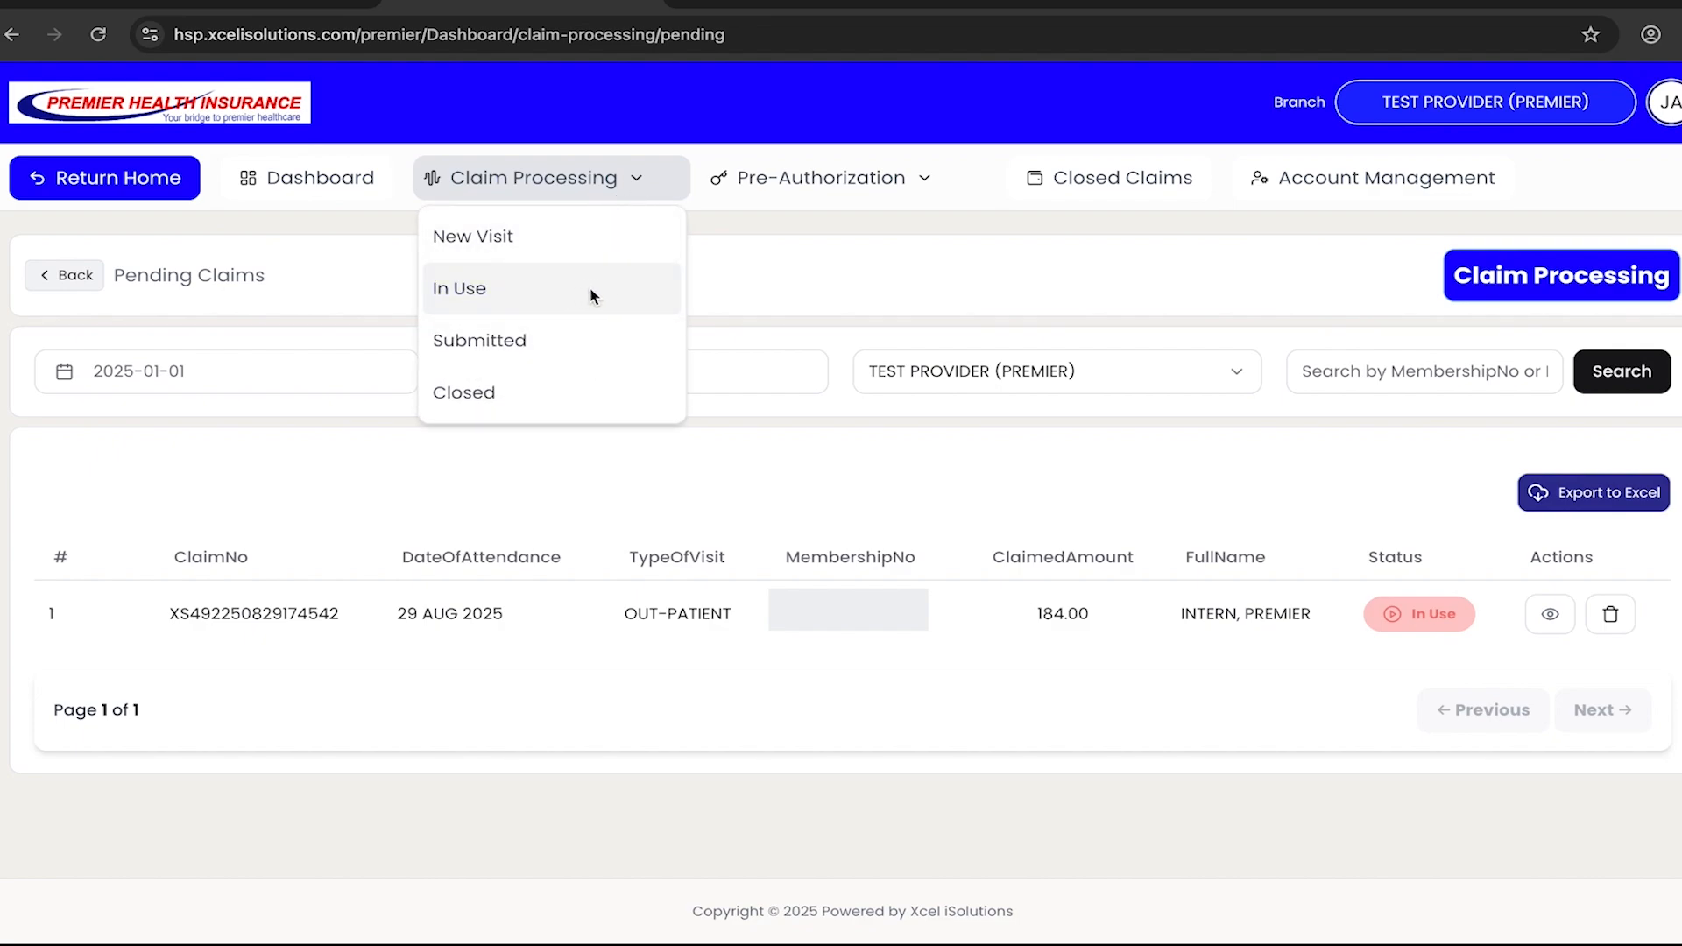
{"action": "left_click", "coordinate": [786, 264]}
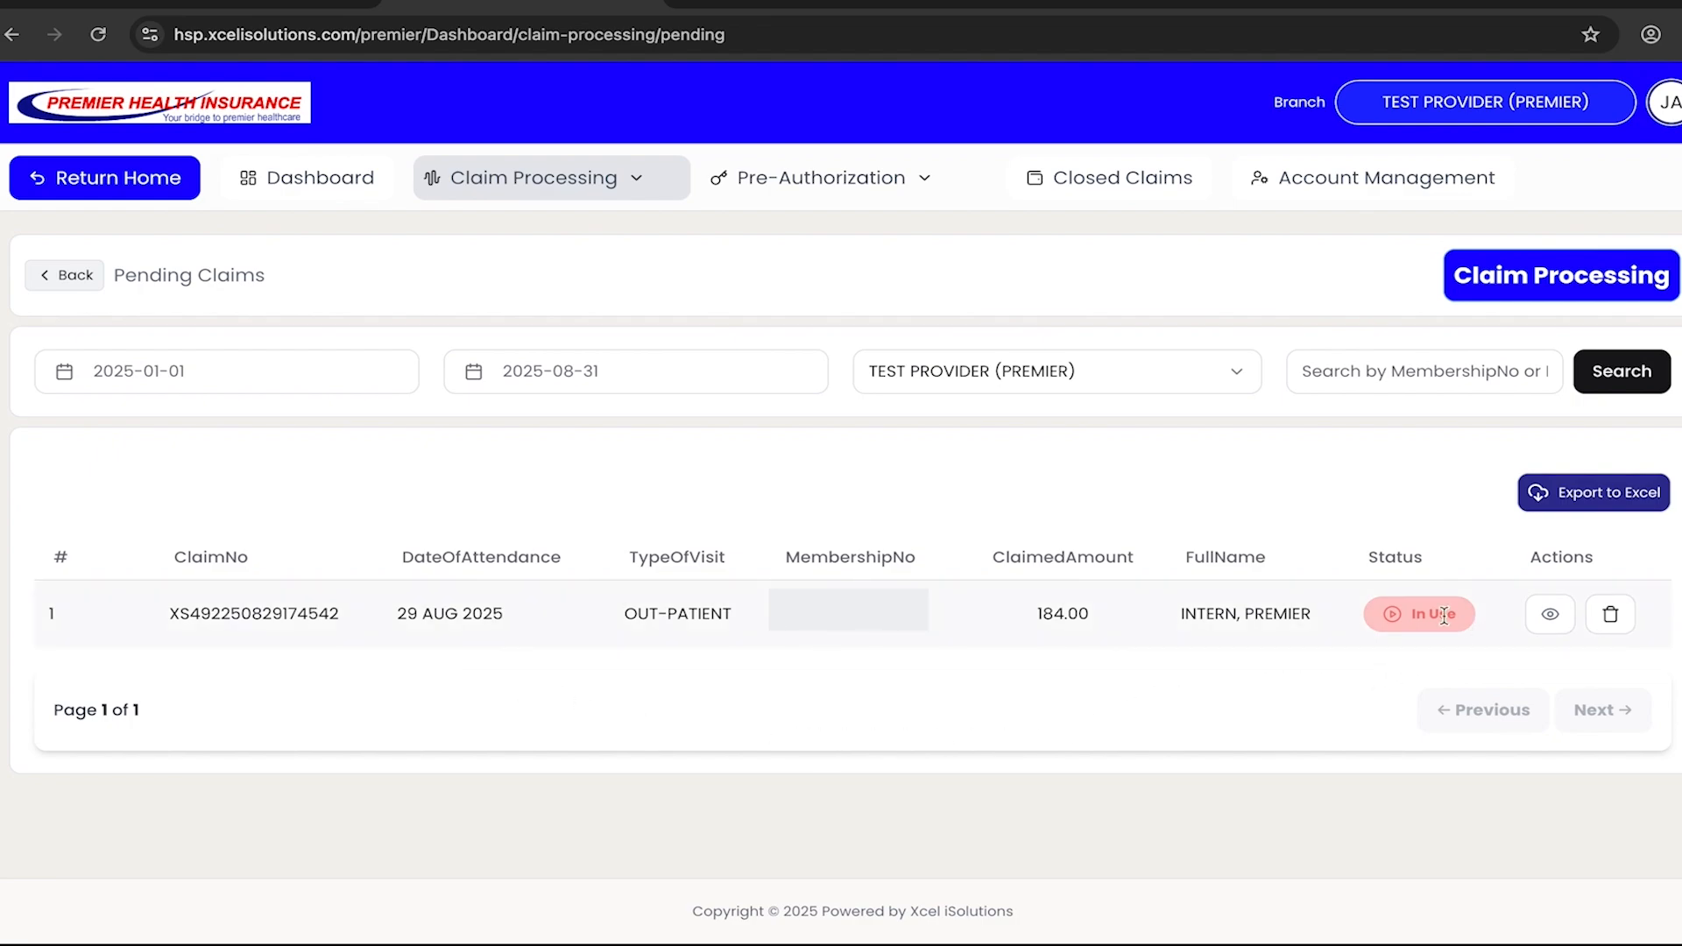
{"action": "left_click", "coordinate": [1550, 618]}
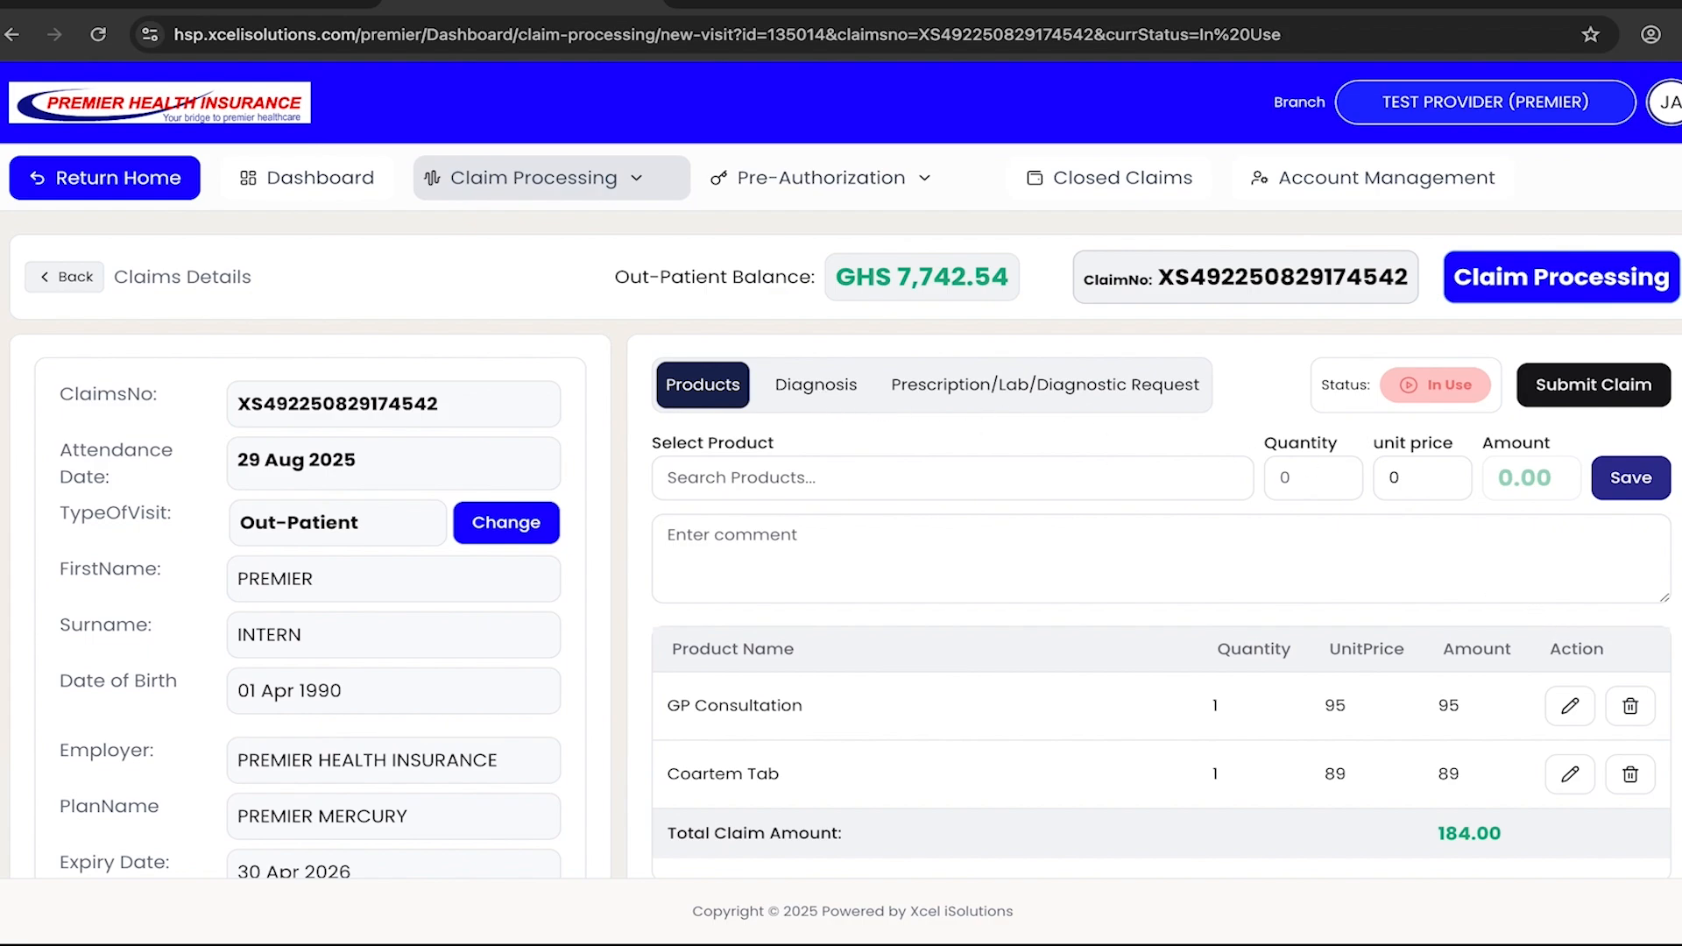
- Try to submit the claim with the attendance date 2025-08-29 and no comment, and close the submission dialog
{"action": "left_click", "coordinate": [1615, 399]}
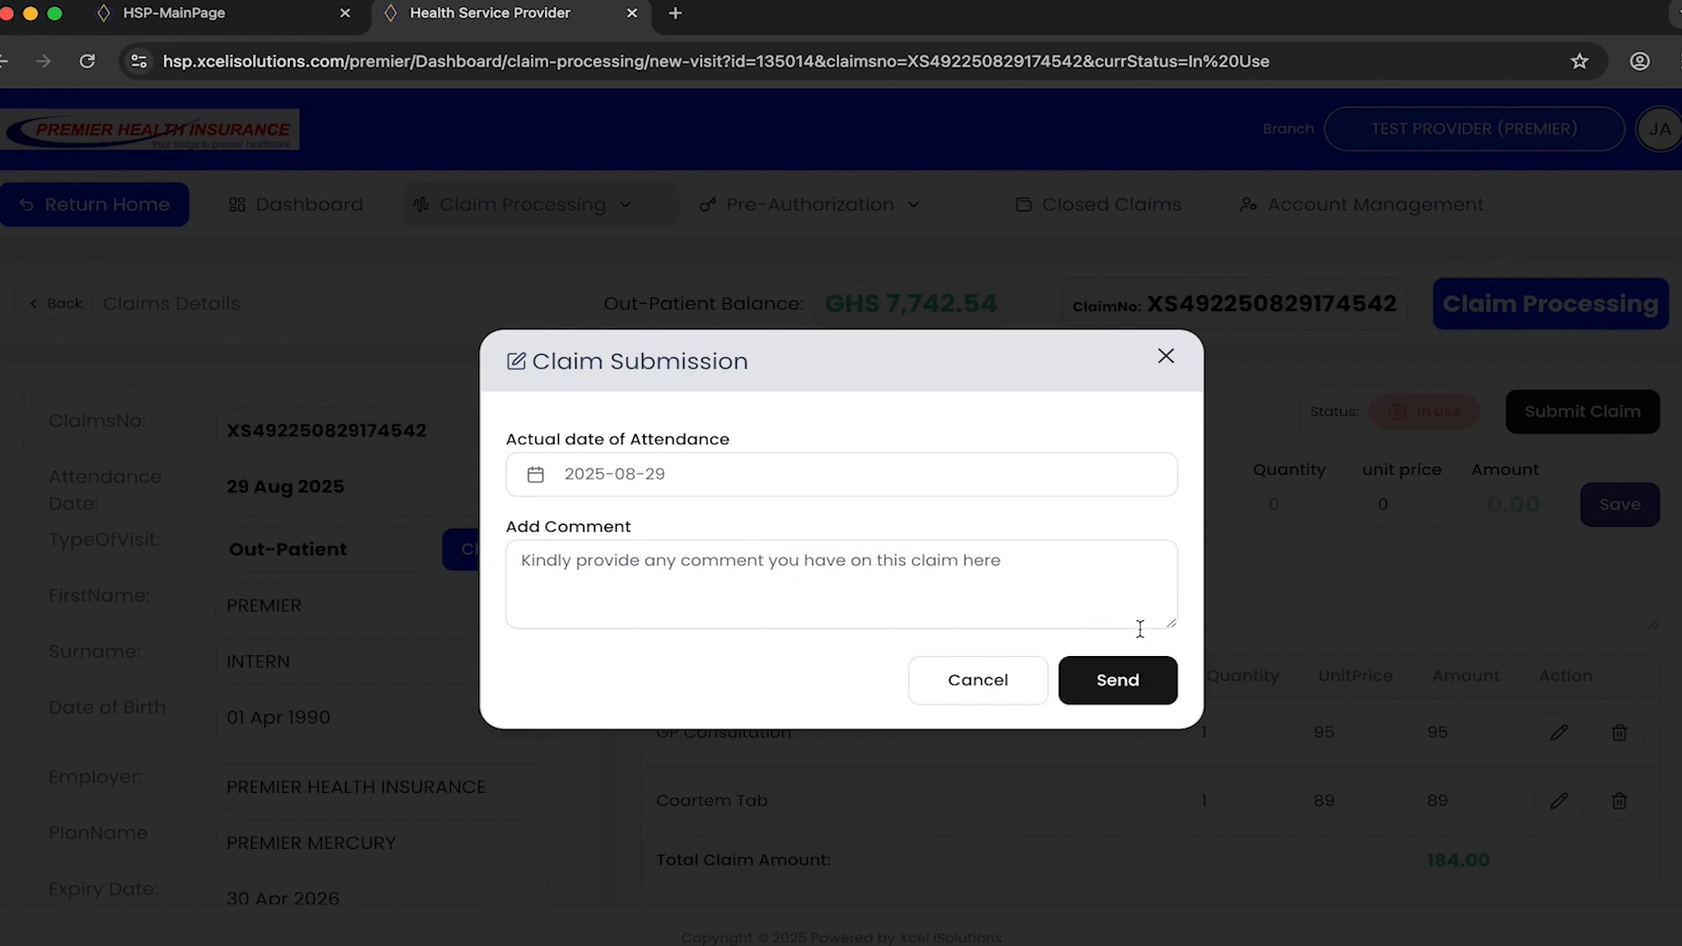
{"action": "left_click", "coordinate": [1121, 682]}
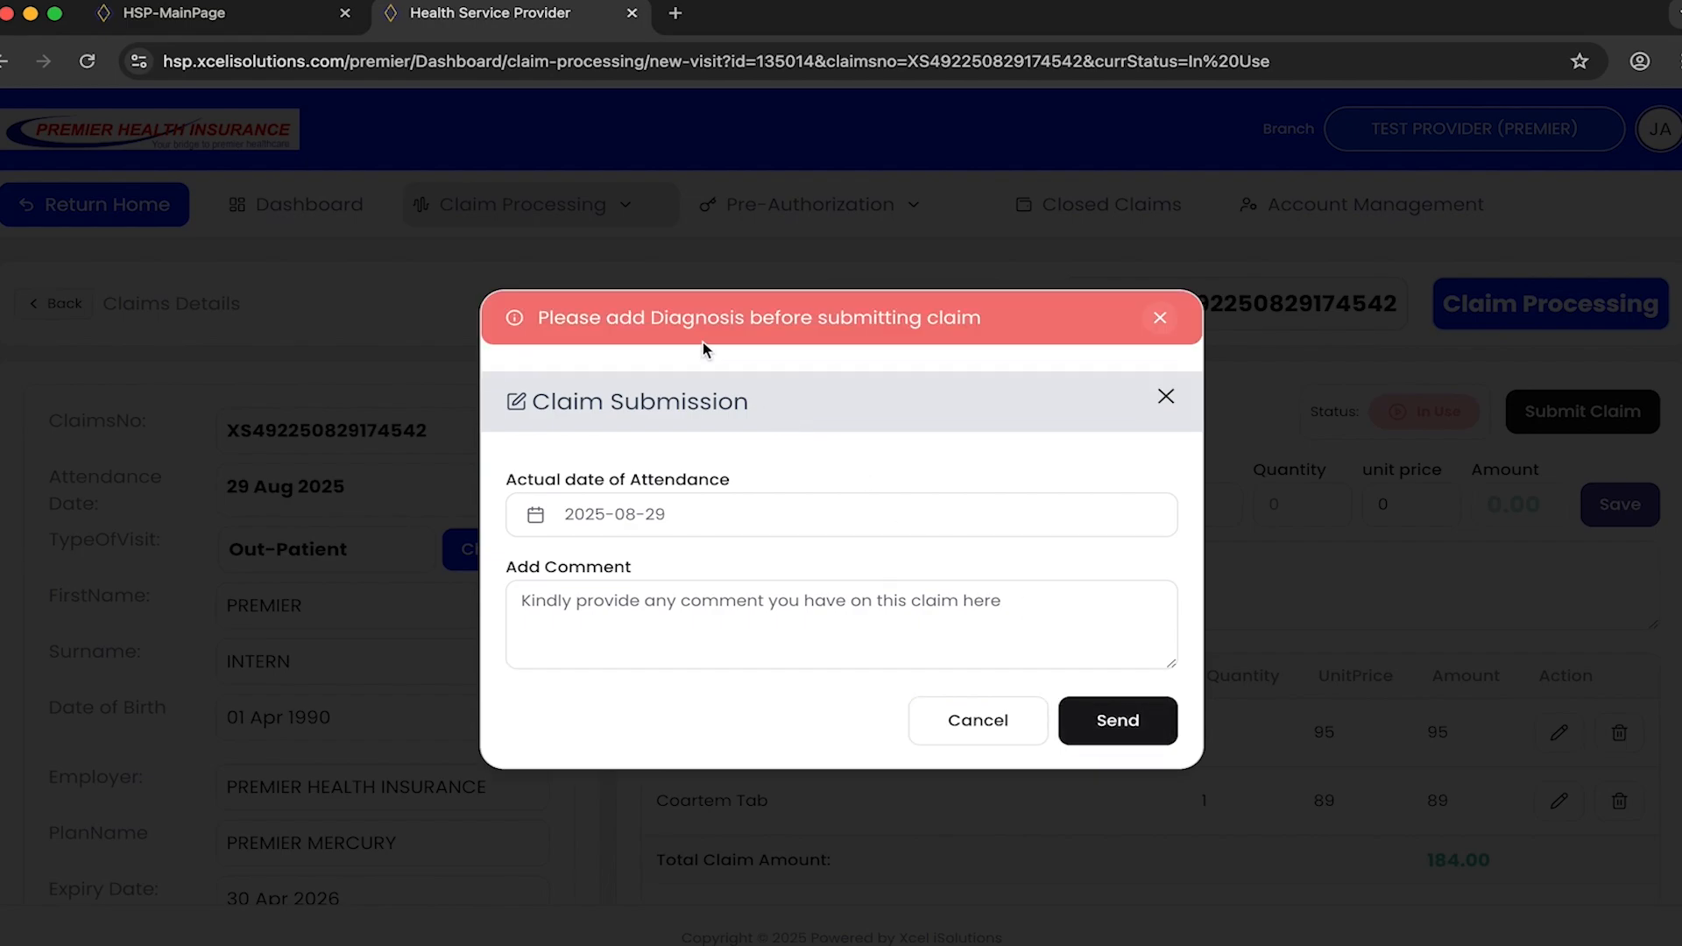
{"action": "left_click", "coordinate": [1159, 318]}
{"action": "left_click", "coordinate": [1164, 355]}
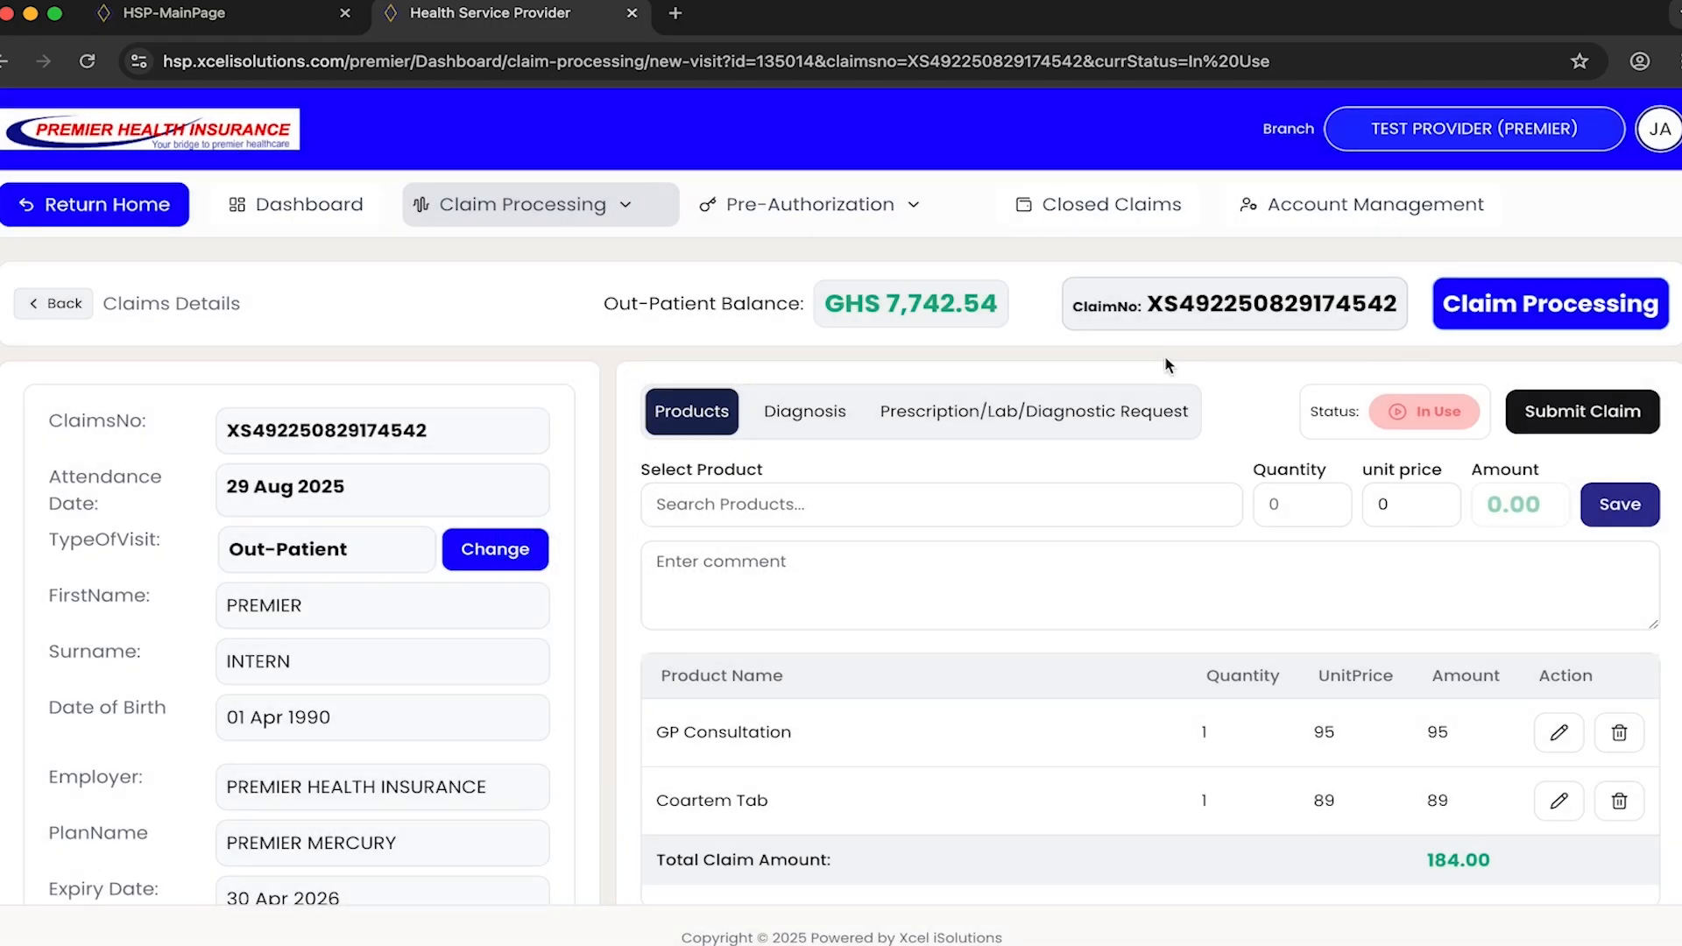
- Add Cholera as a diagnosis on the claim and save it
{"action": "left_click", "coordinate": [797, 425]}
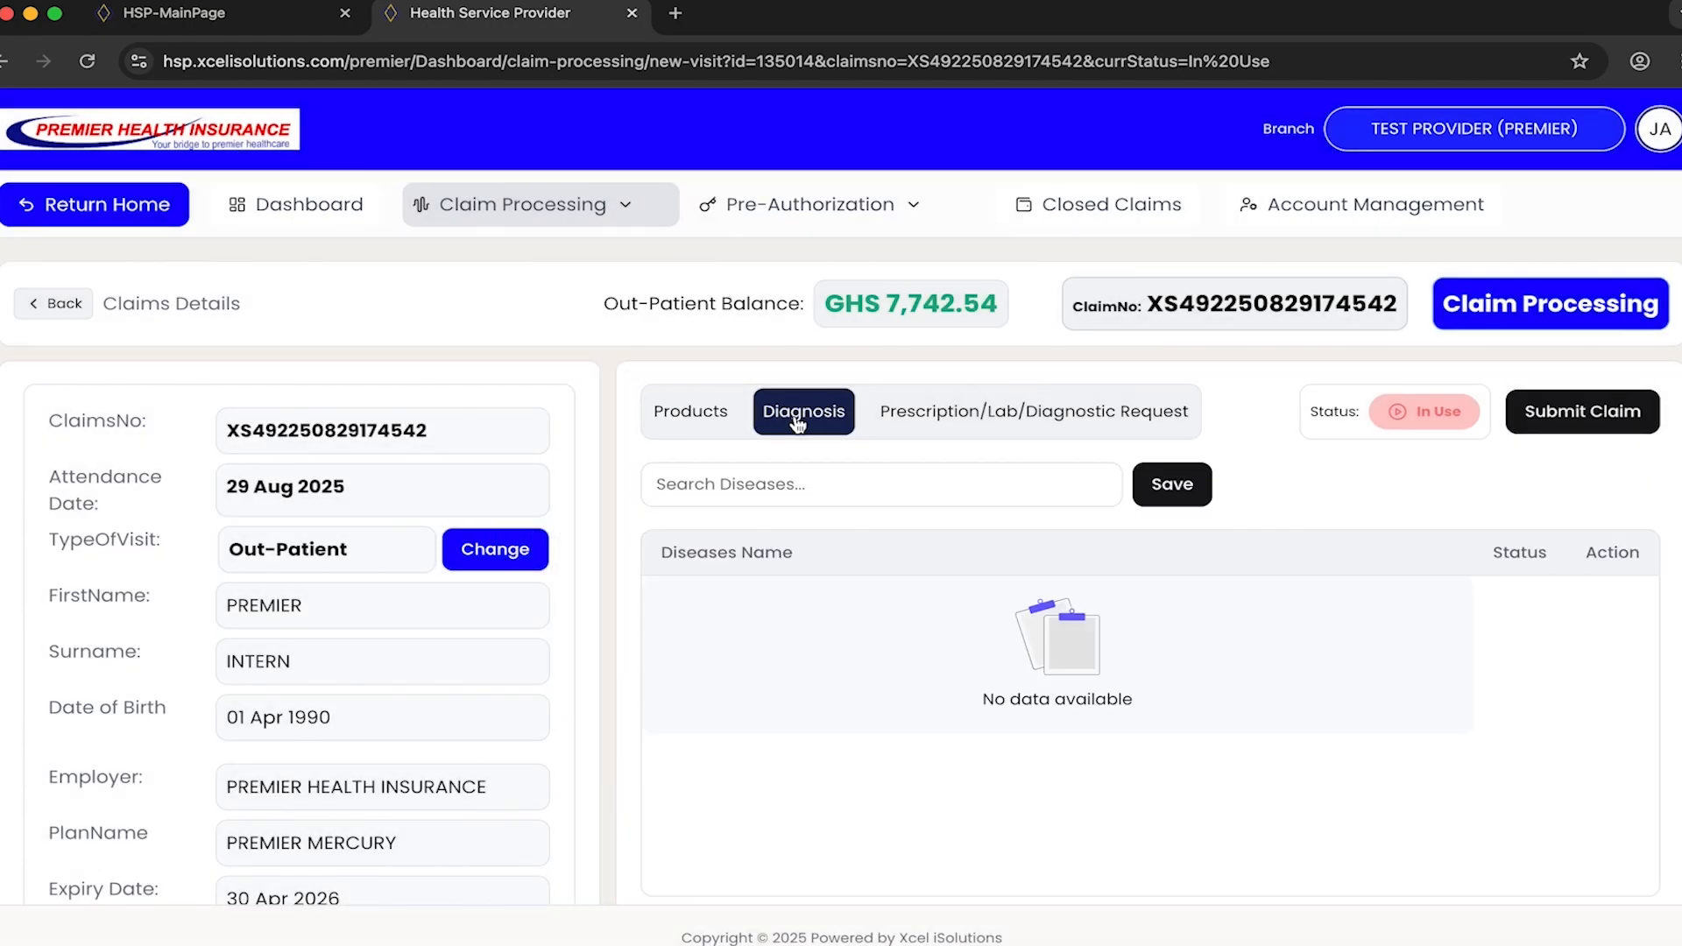
{"action": "left_click", "coordinate": [838, 490]}
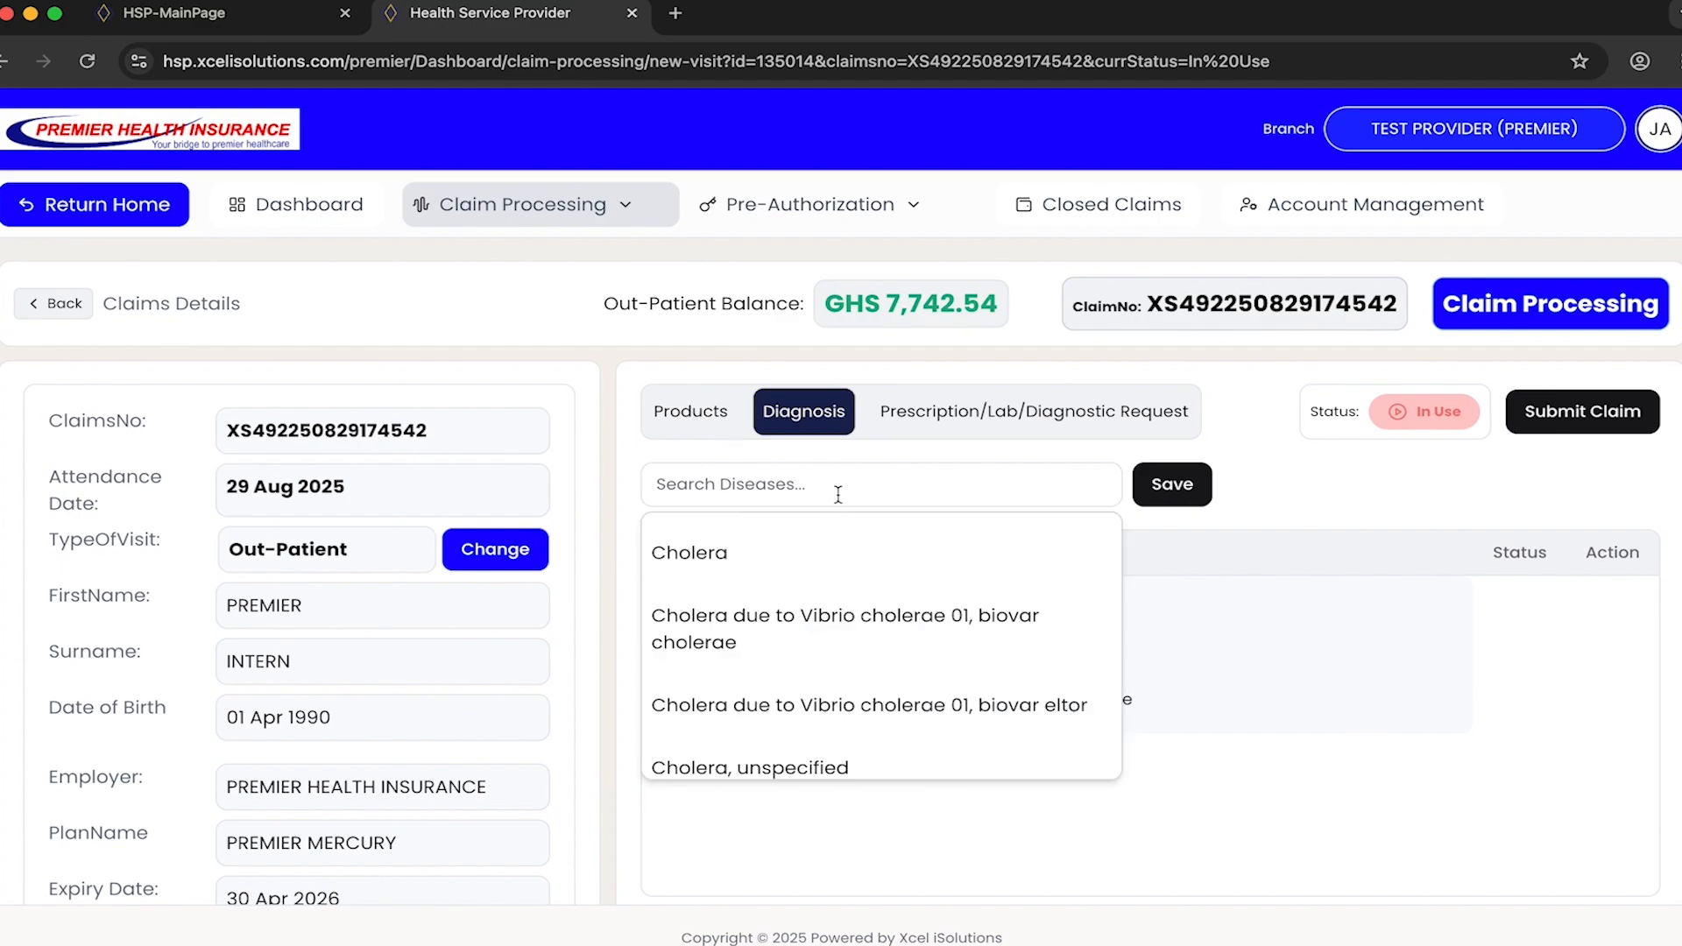
{"action": "type", "text": "ch"}
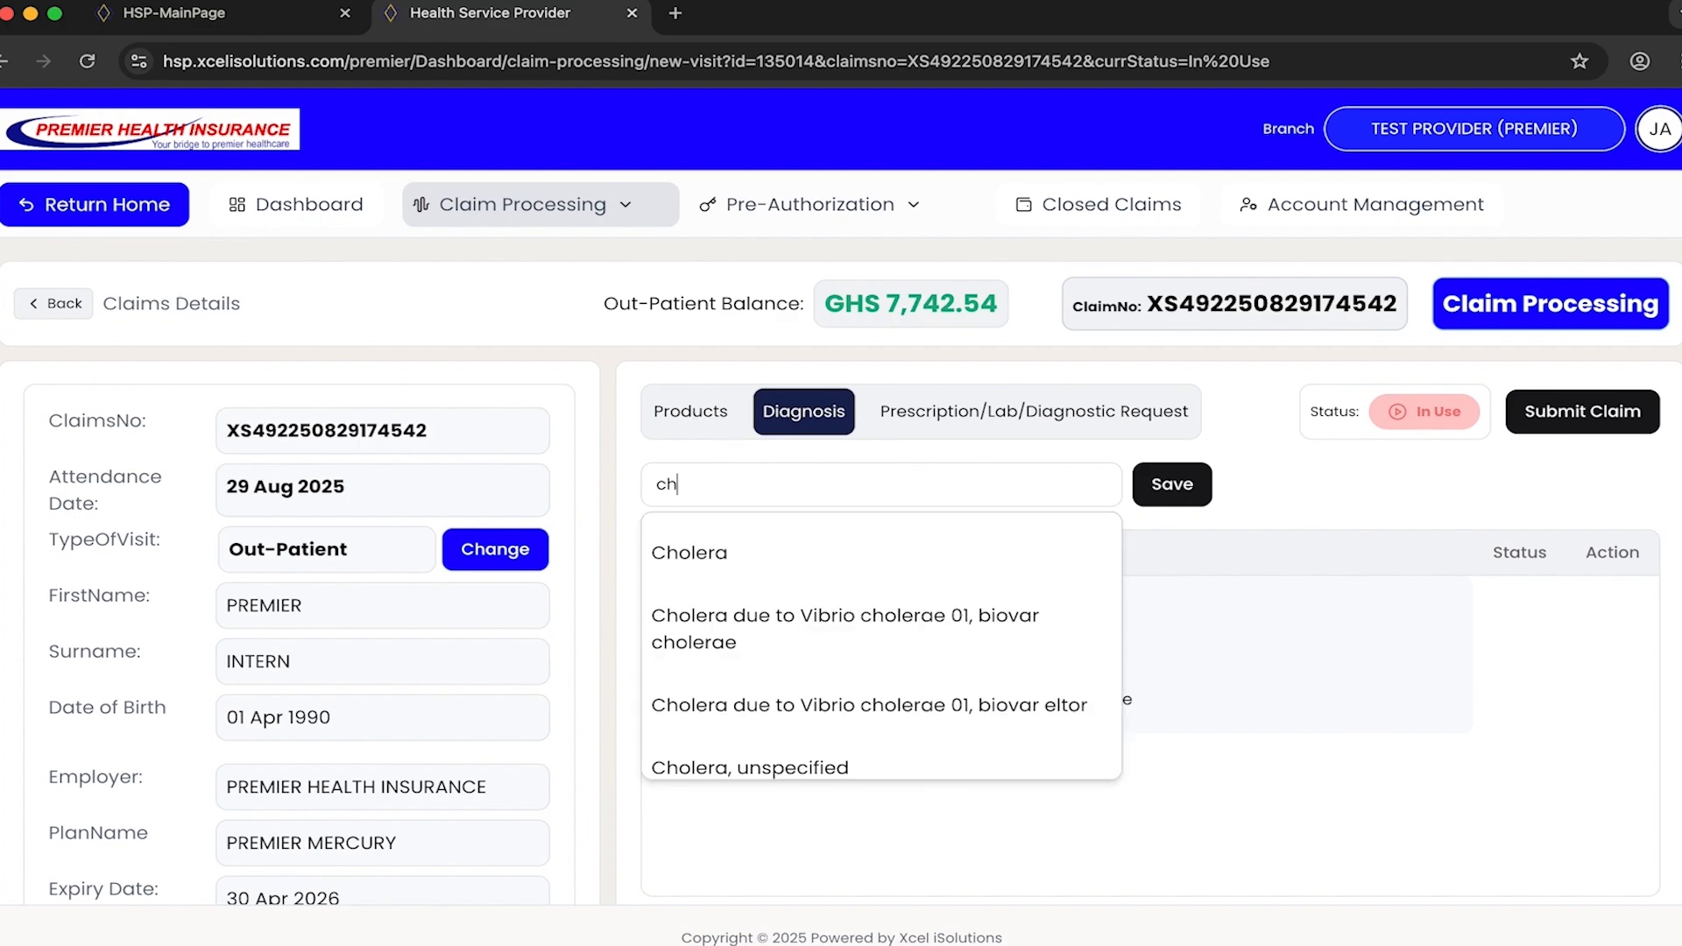
{"action": "left_click", "coordinate": [816, 550]}
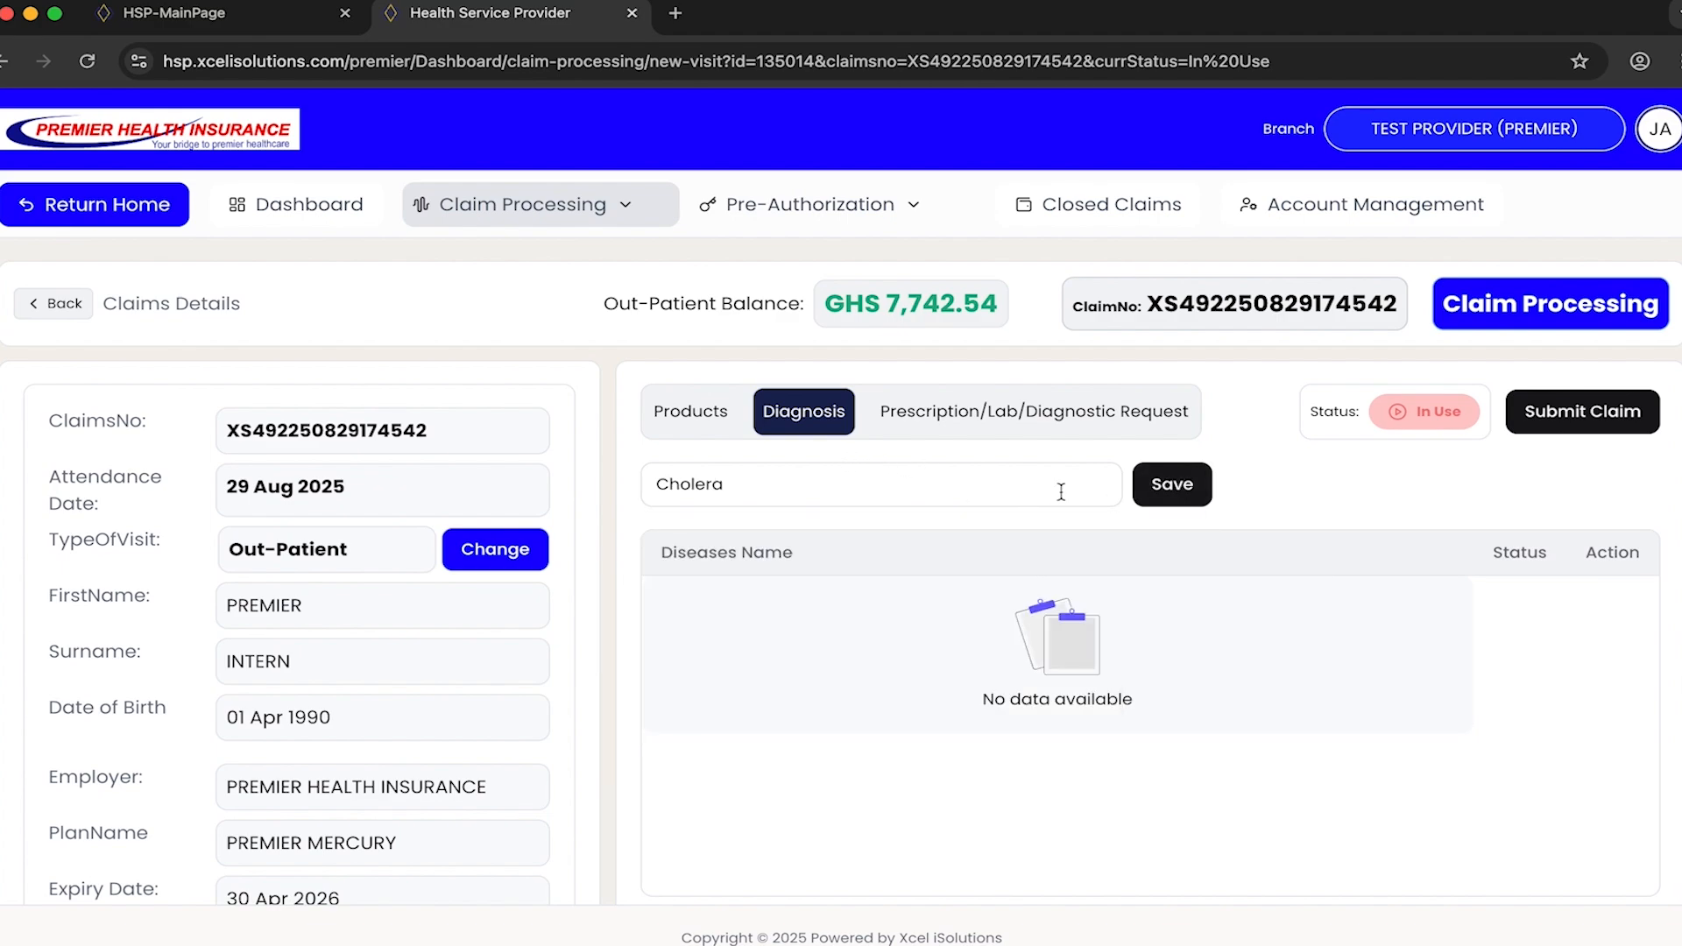
{"action": "left_click", "coordinate": [1170, 489]}
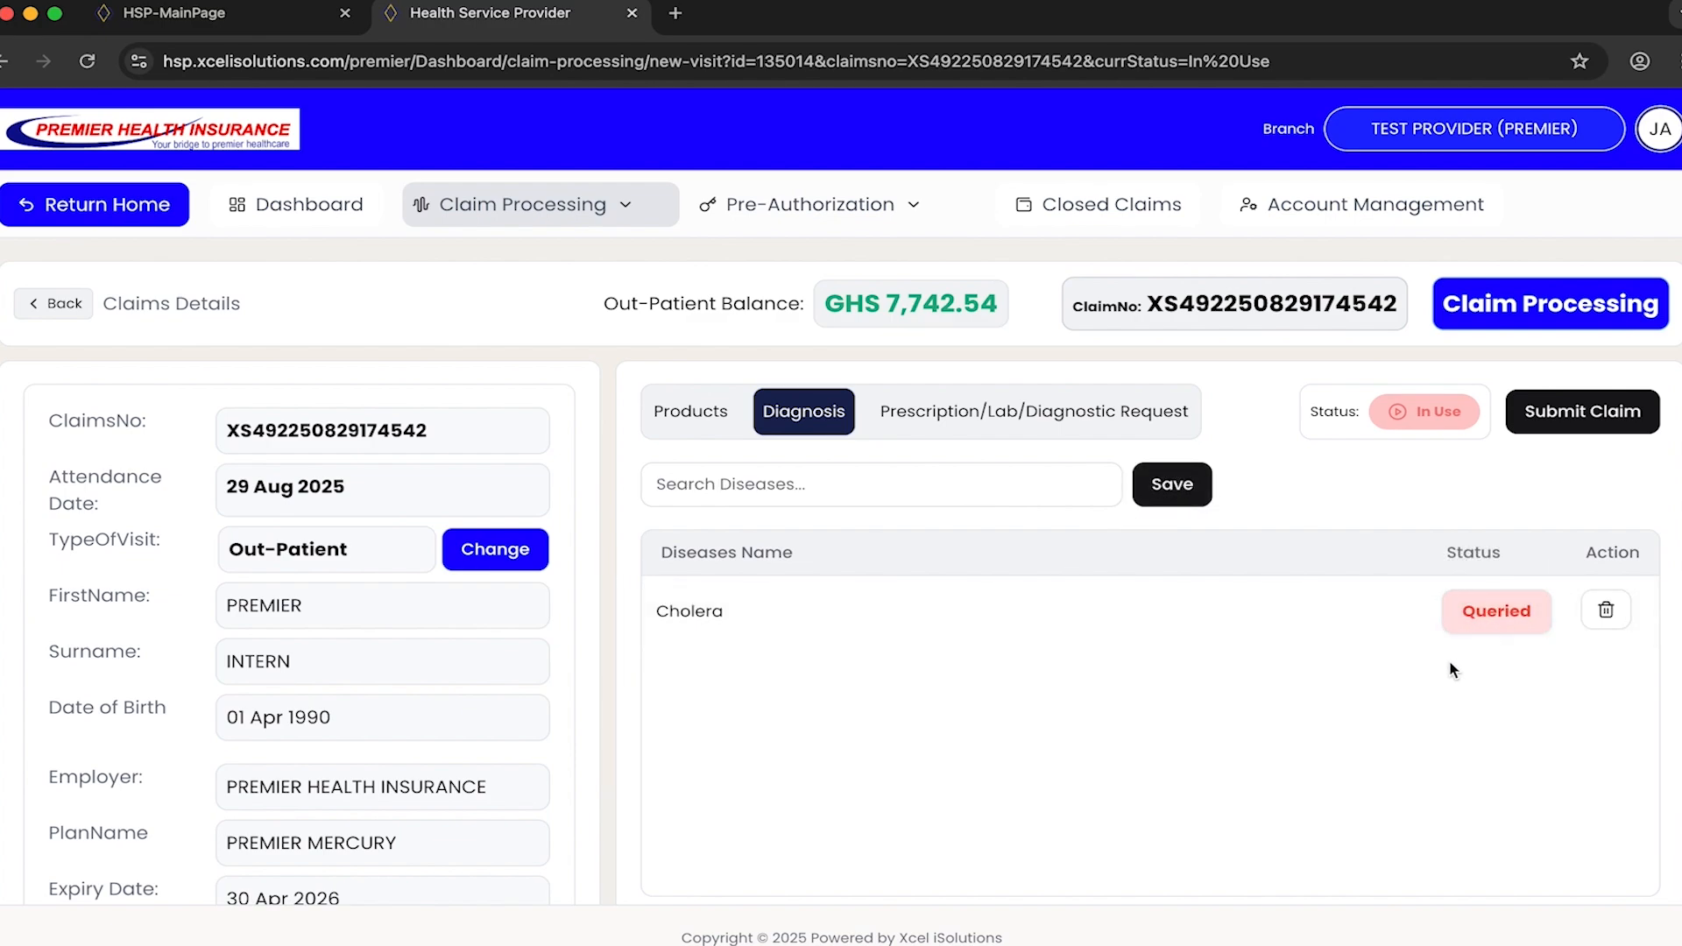
- Add Plasmodium falciparum malaria as a diagnosis on the claim, save it, and change its status to Confirmed
{"action": "left_click", "coordinate": [958, 483]}
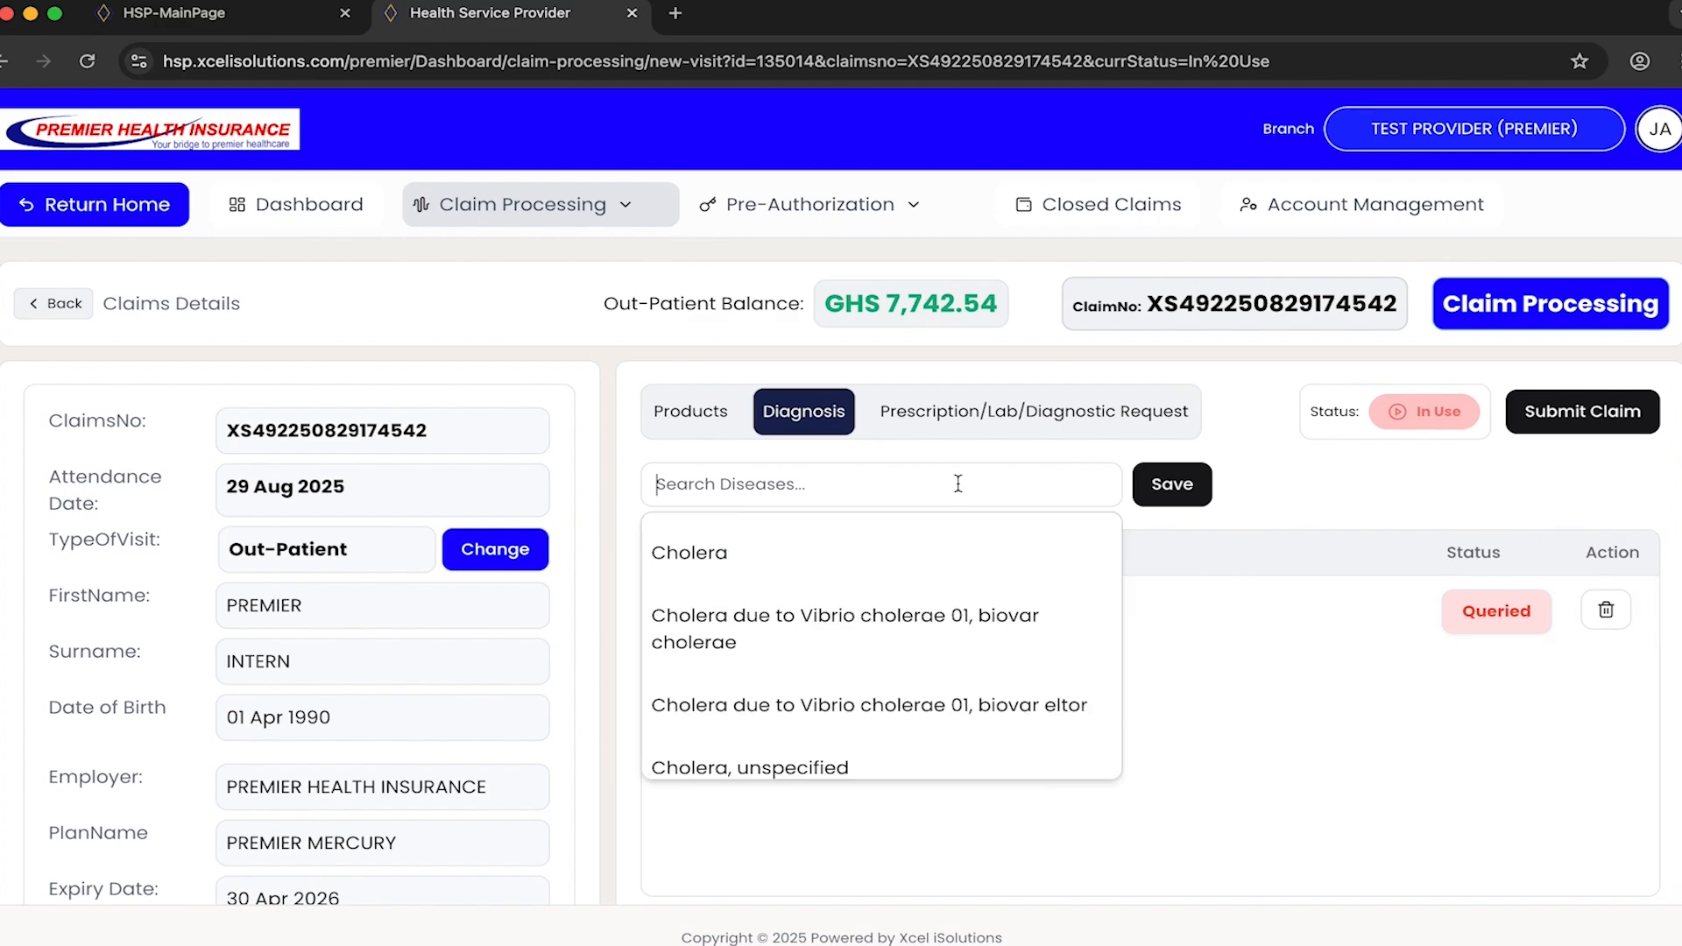
{"action": "type", "text": "malr"}
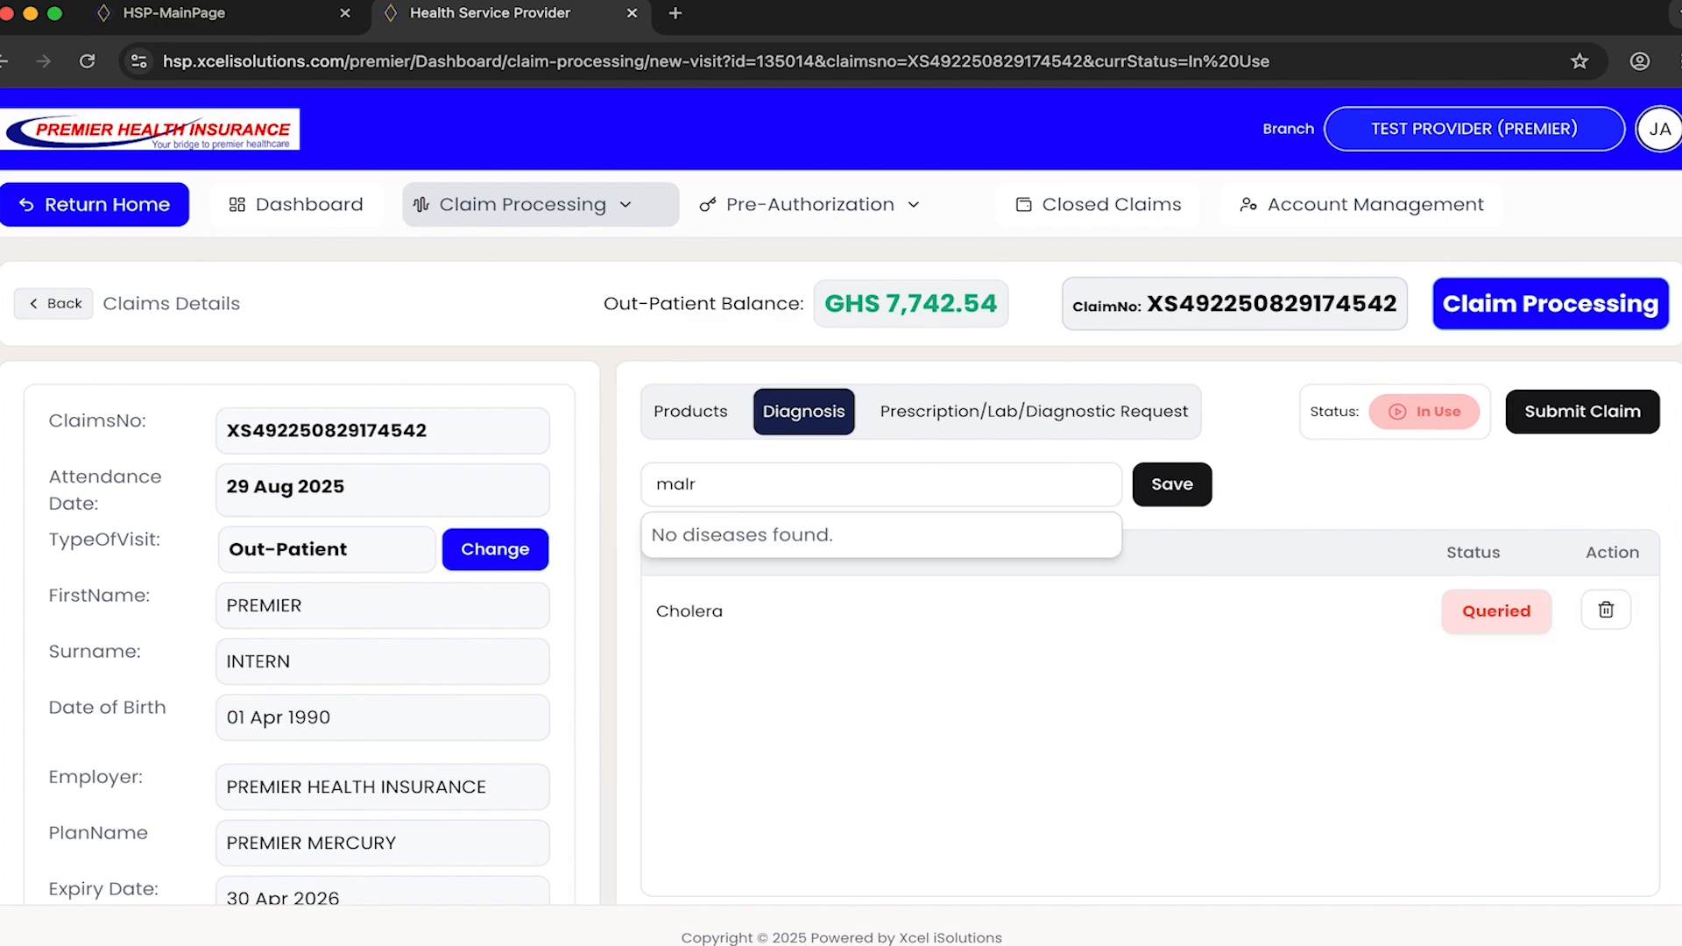
{"action": "key", "text": "BackSpace"}
{"action": "type", "text": "a"}
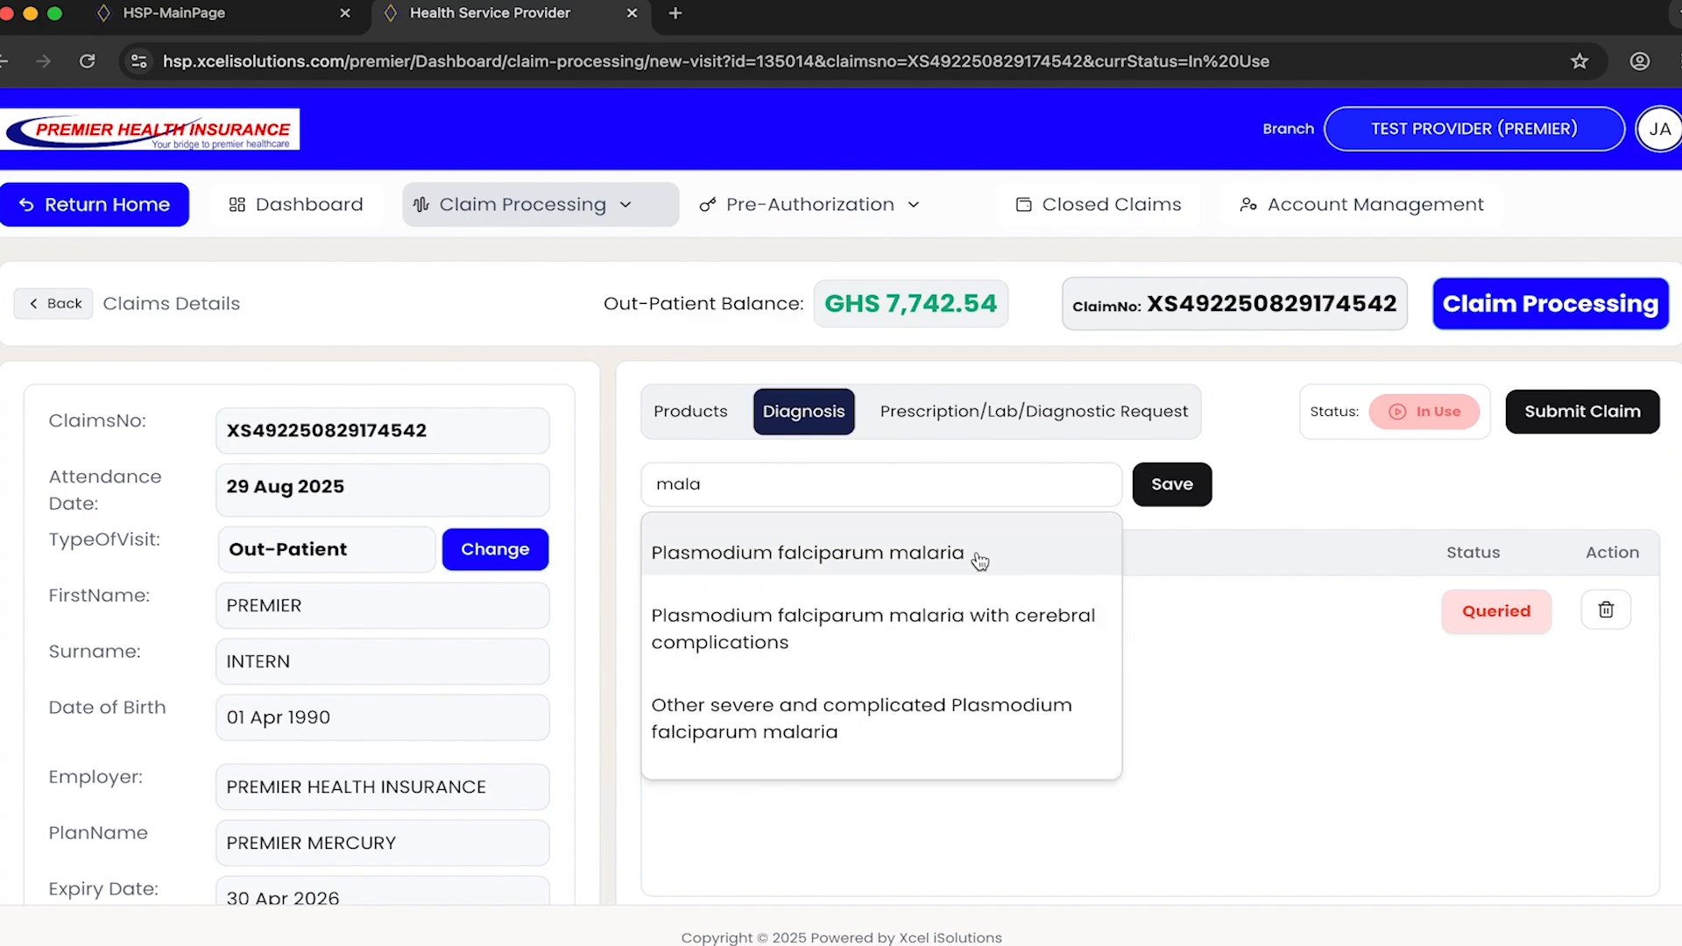
{"action": "left_click", "coordinate": [882, 550]}
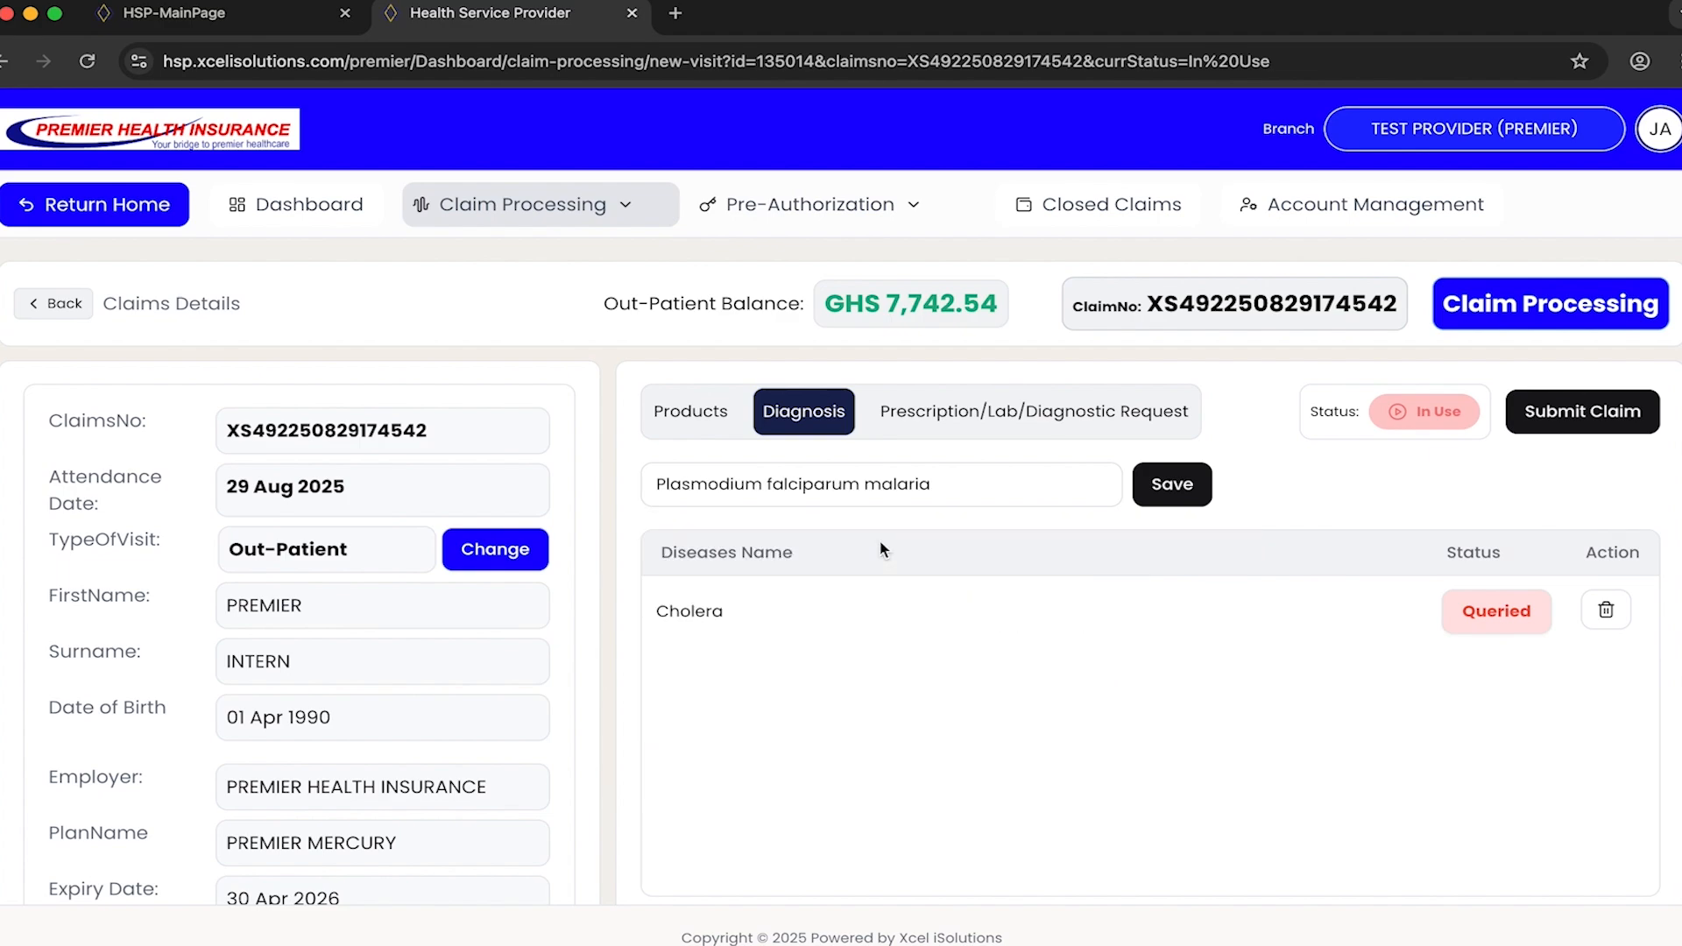
{"action": "left_click", "coordinate": [1178, 486]}
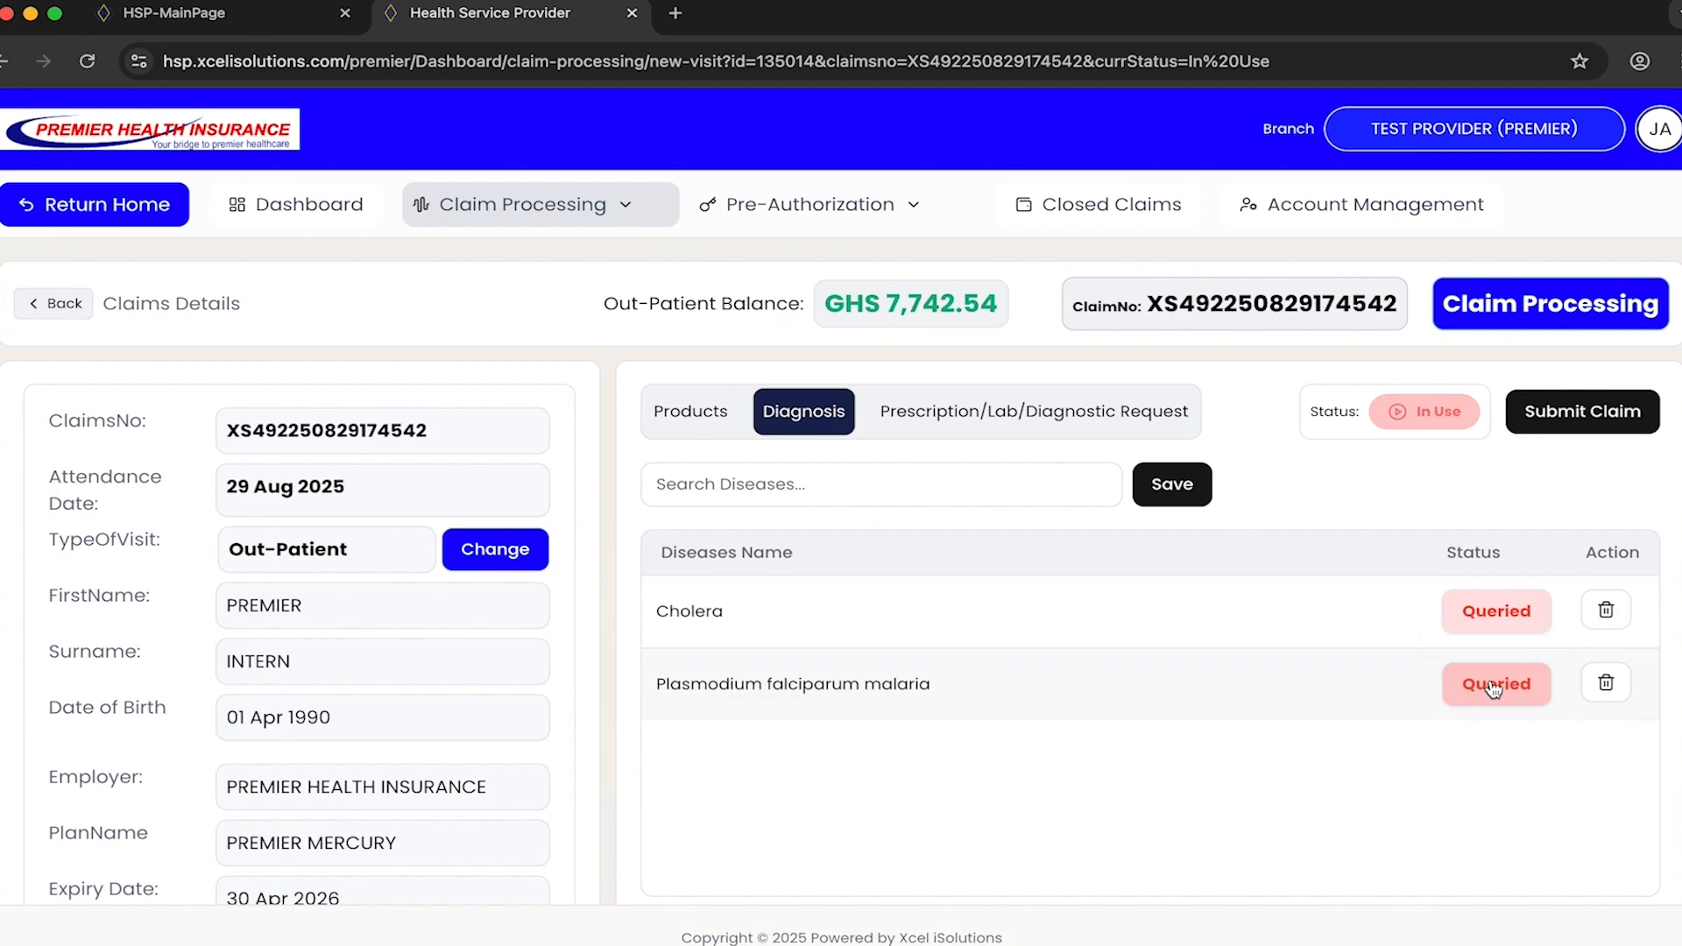
{"action": "left_click", "coordinate": [1494, 688]}
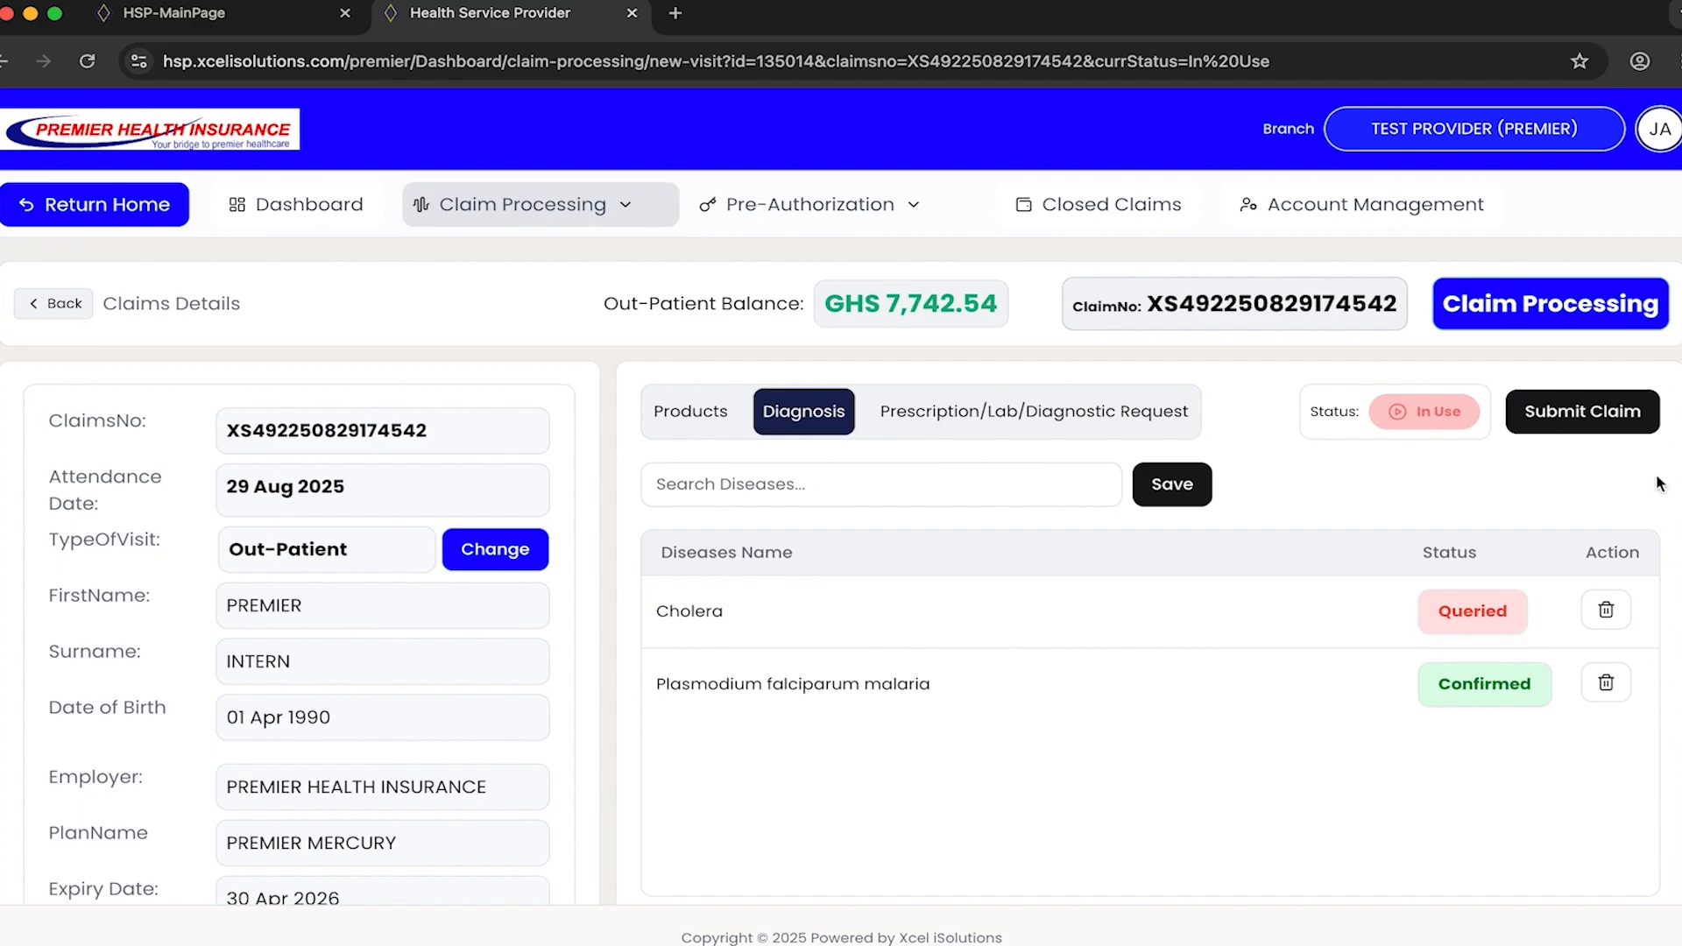
- Submit the claim with attendance date 2025-08-29 and no comment, and view the list of submitted claims
{"action": "left_click", "coordinate": [1598, 417]}
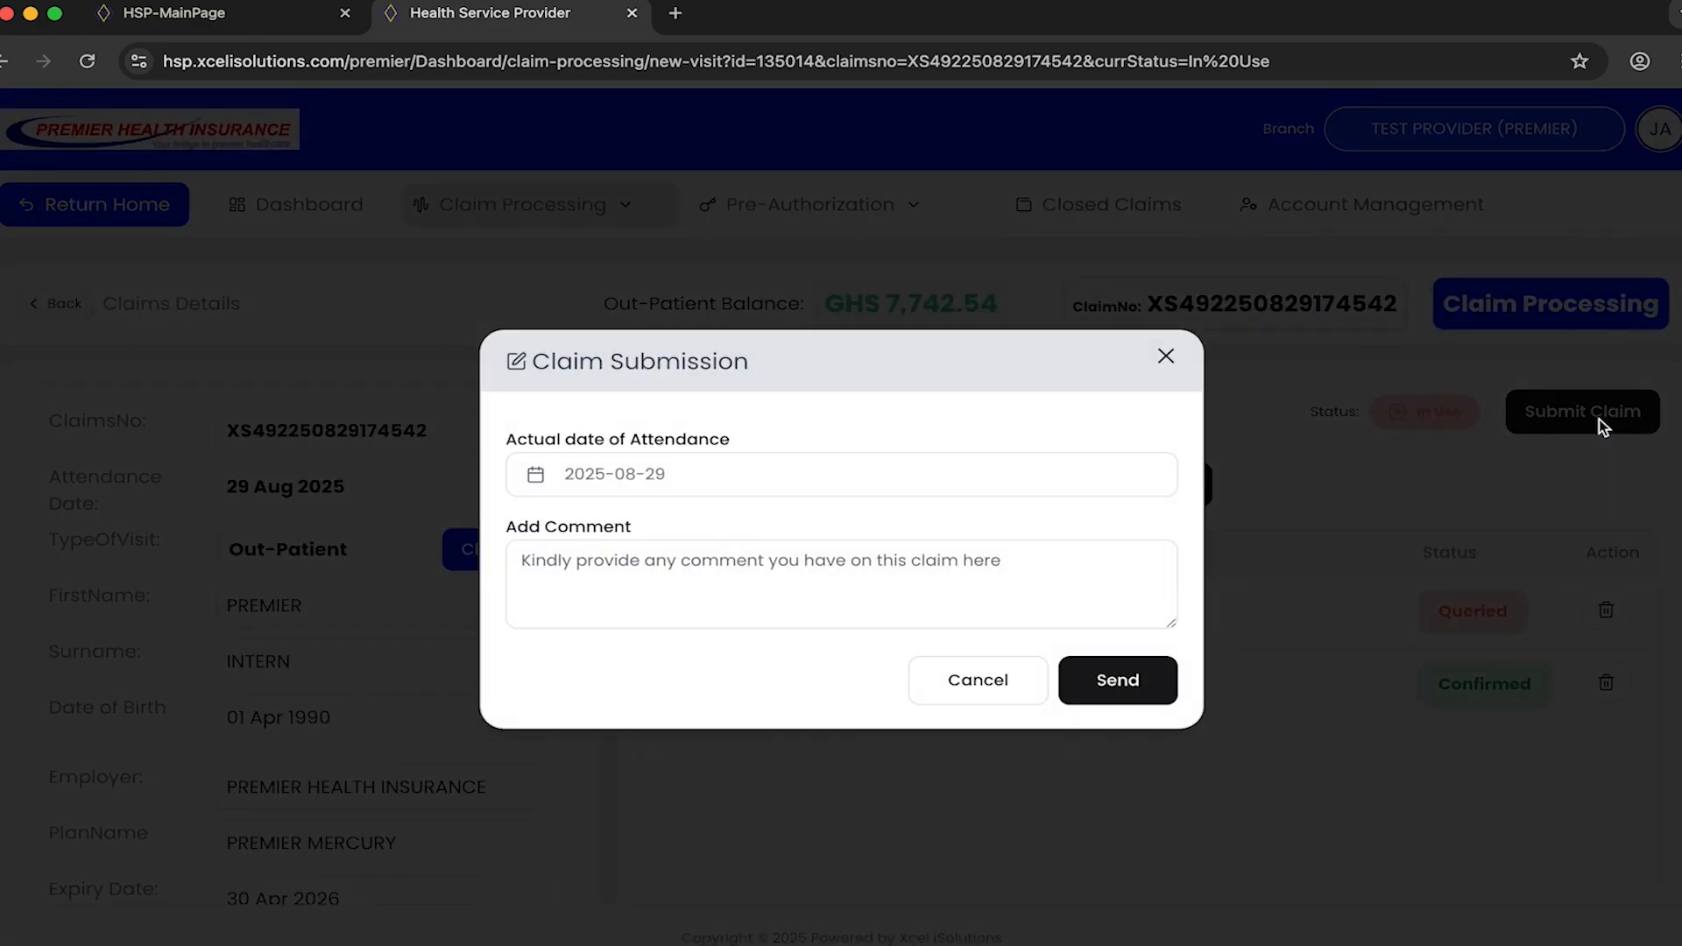
{"action": "left_click", "coordinate": [1115, 683]}
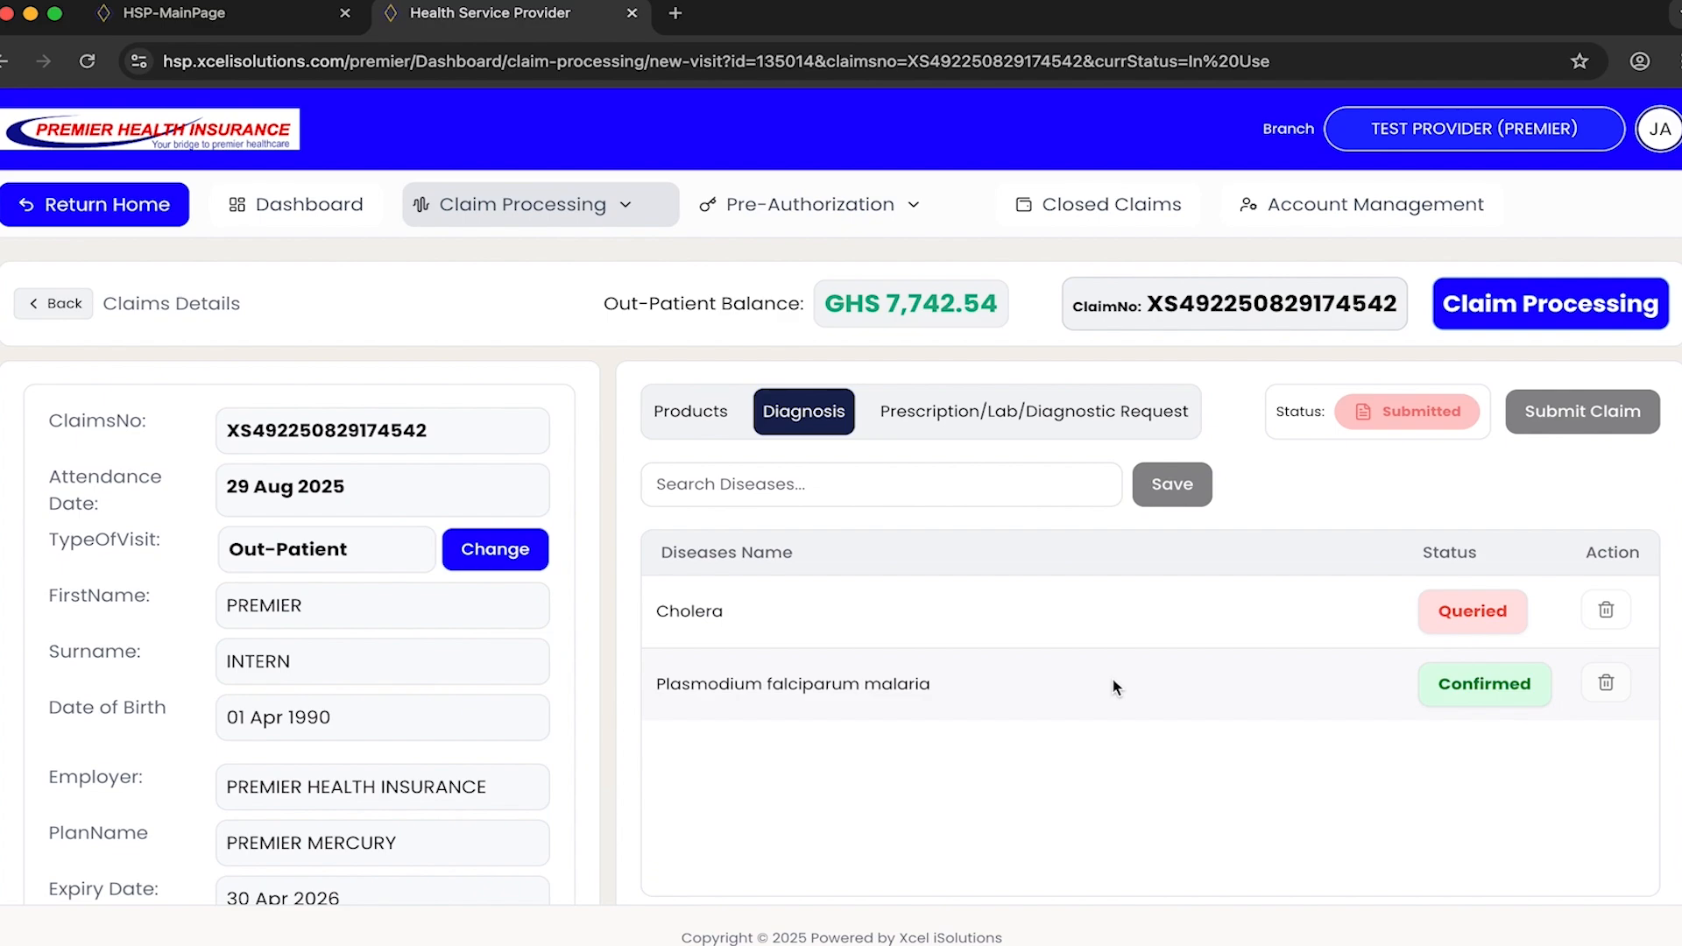
{"action": "left_click", "coordinate": [631, 217]}
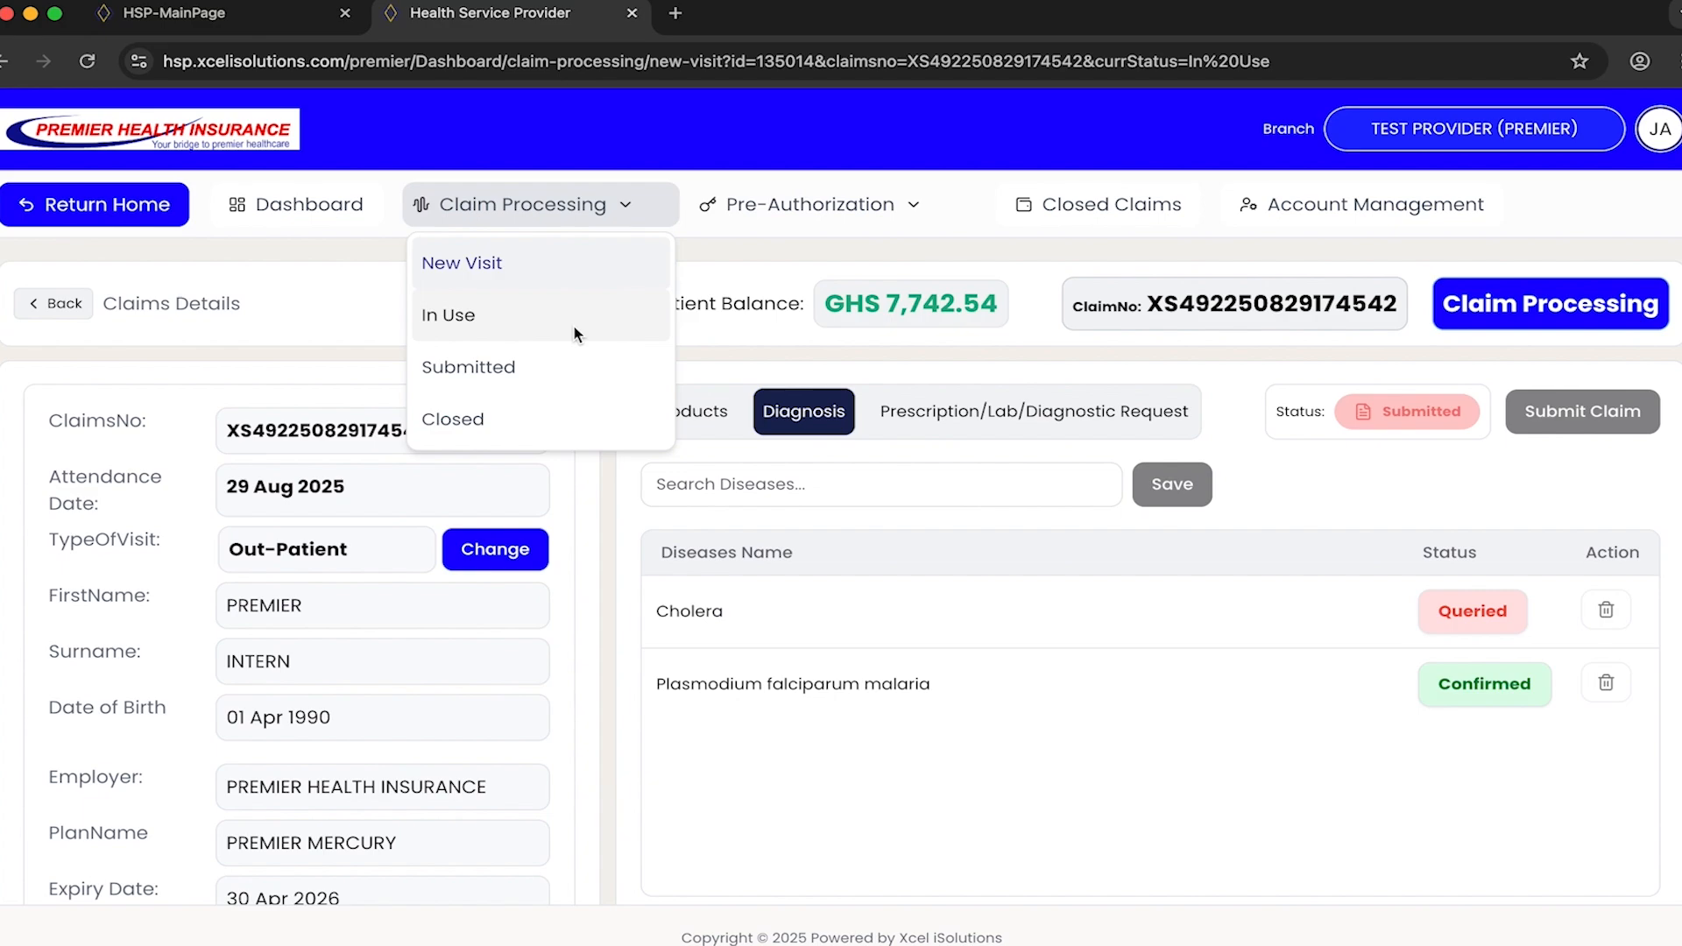
{"action": "left_click", "coordinate": [552, 368]}
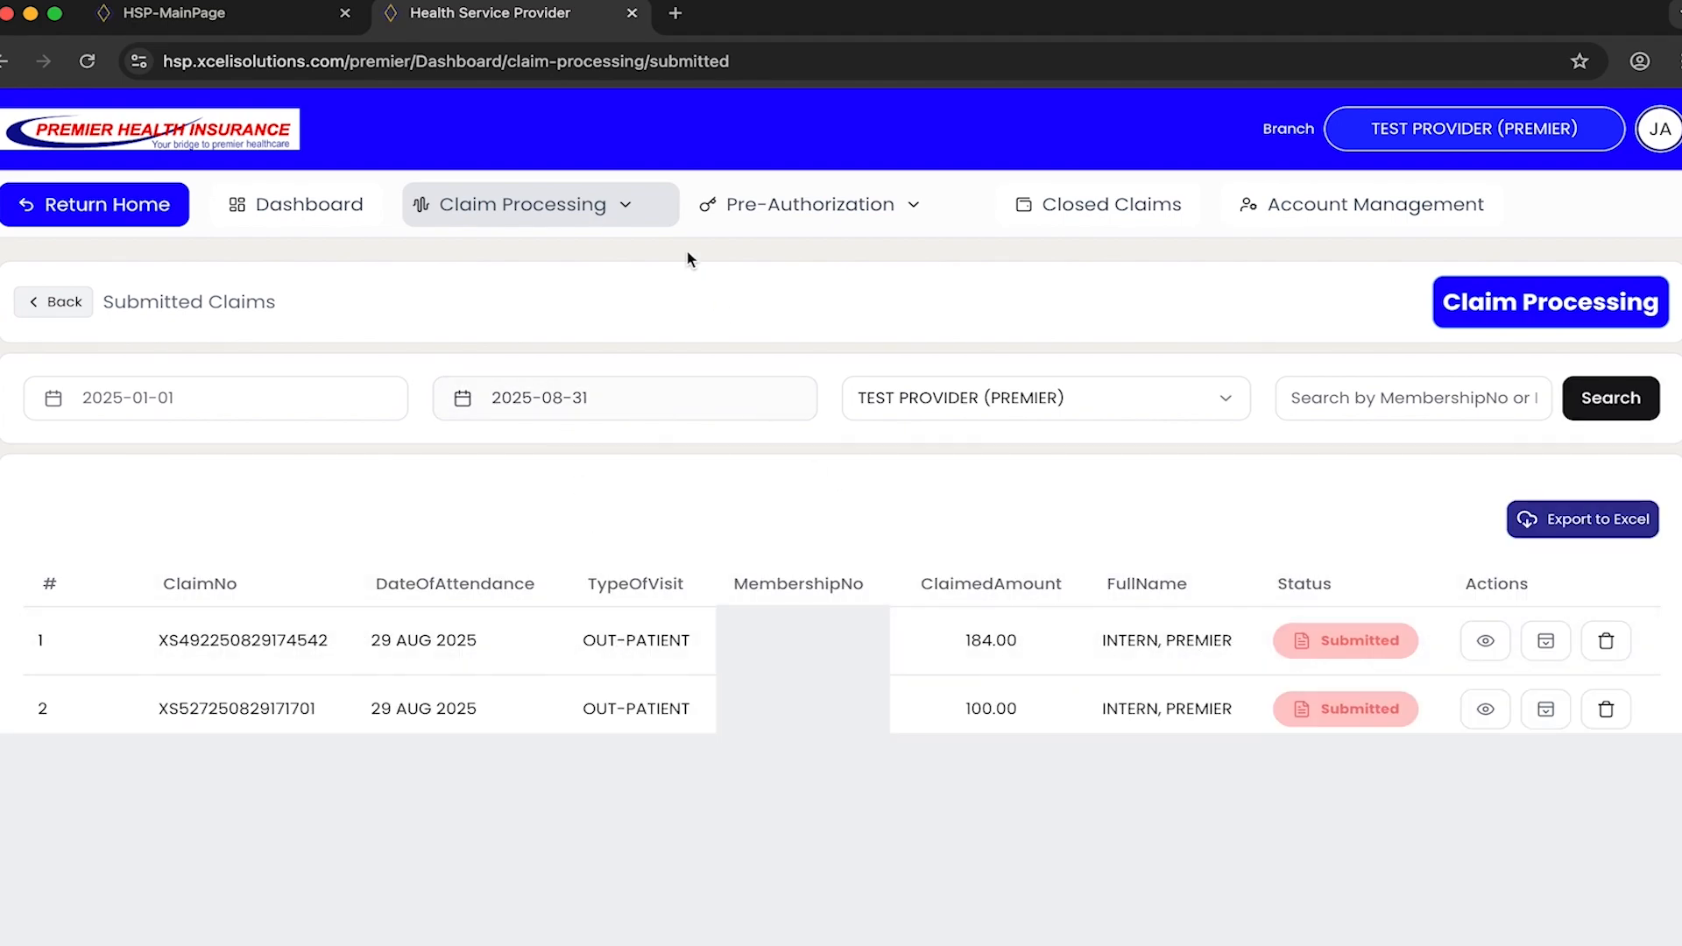
- Open the new-visit member search, and switch to the member search for a new pre-authorization
{"action": "mouse_move", "coordinate": [645, 214]}
{"action": "left_click", "coordinate": [550, 257]}
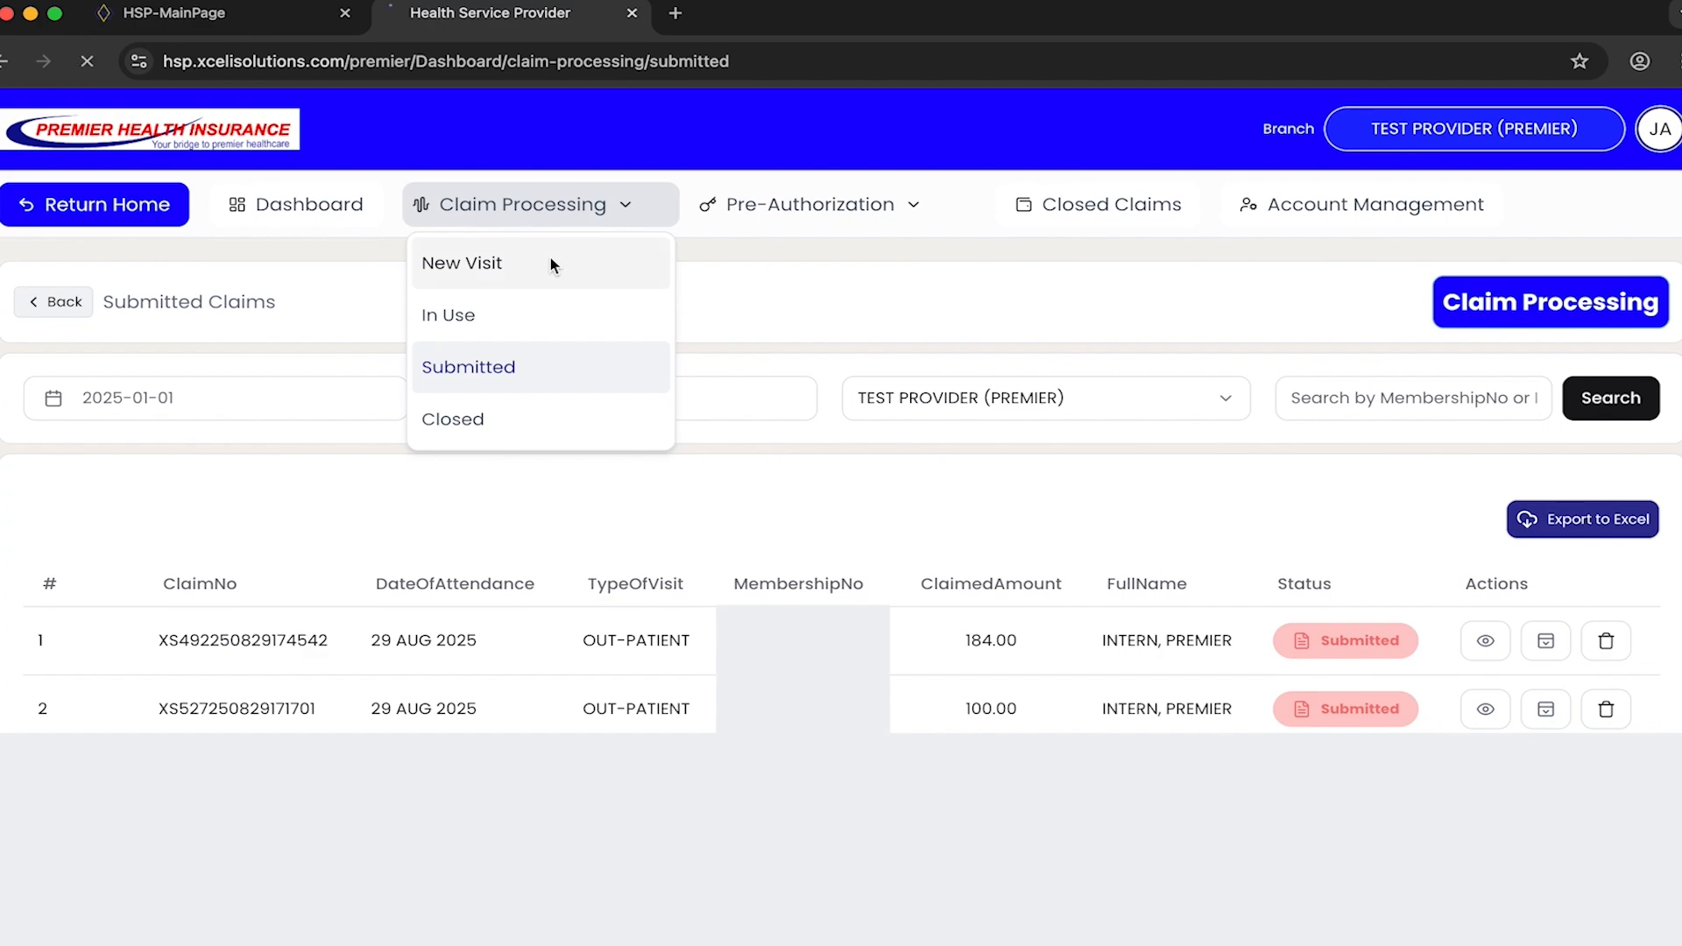
{"action": "left_click", "coordinate": [913, 210]}
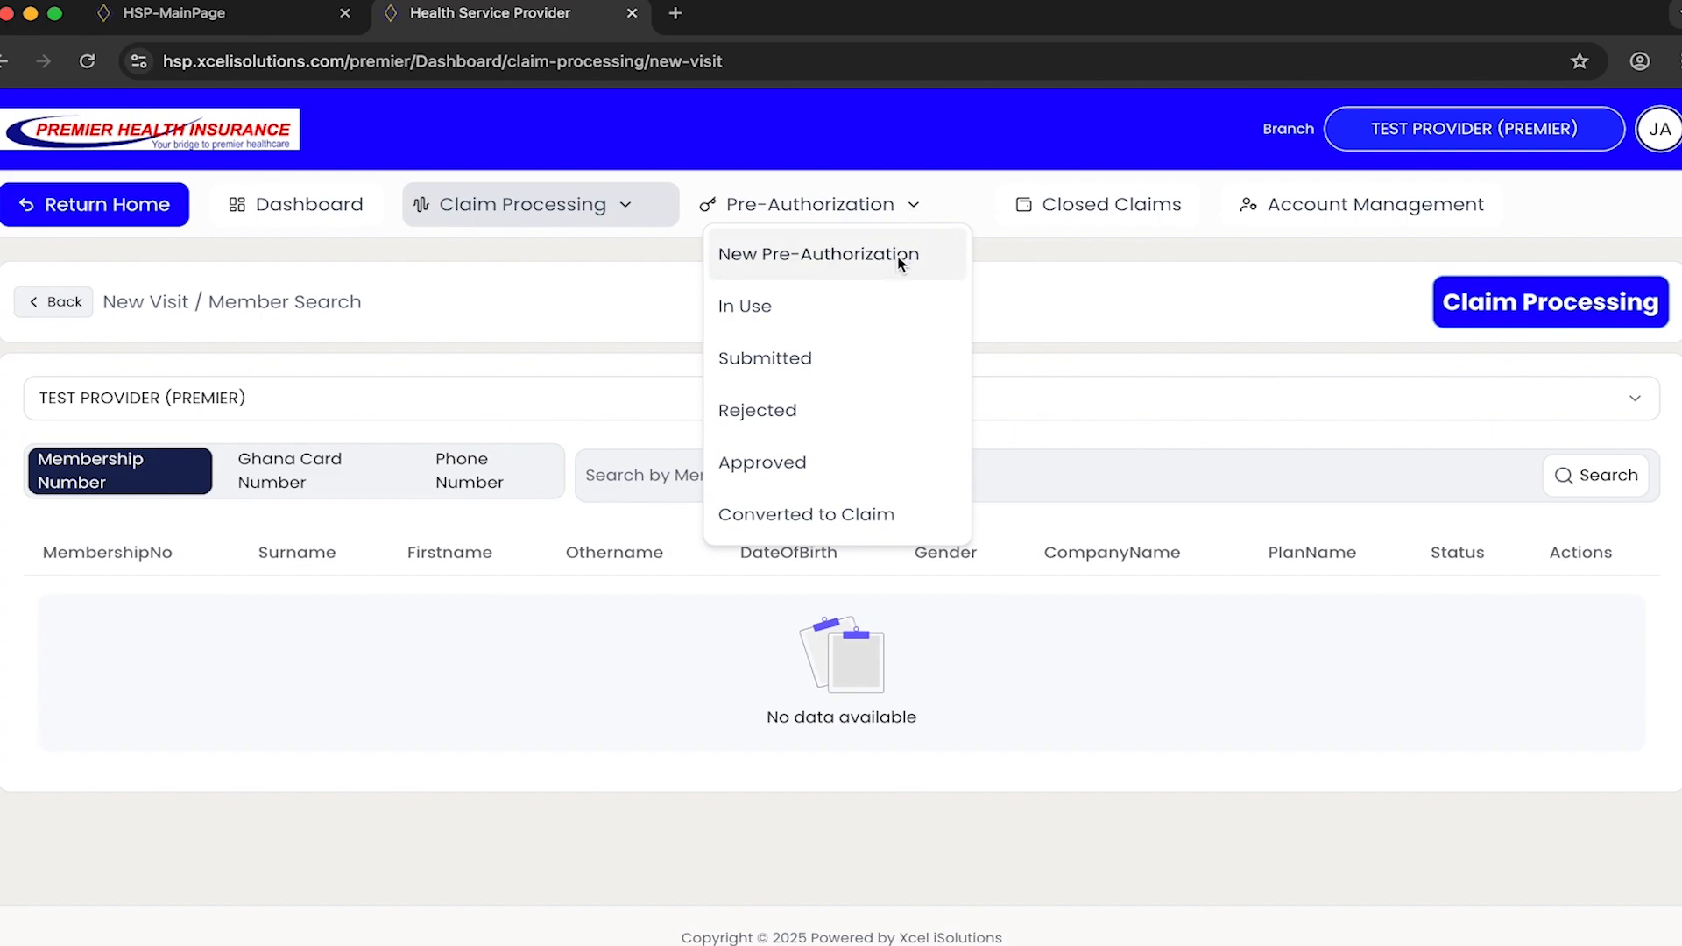
{"action": "left_click", "coordinate": [788, 255]}
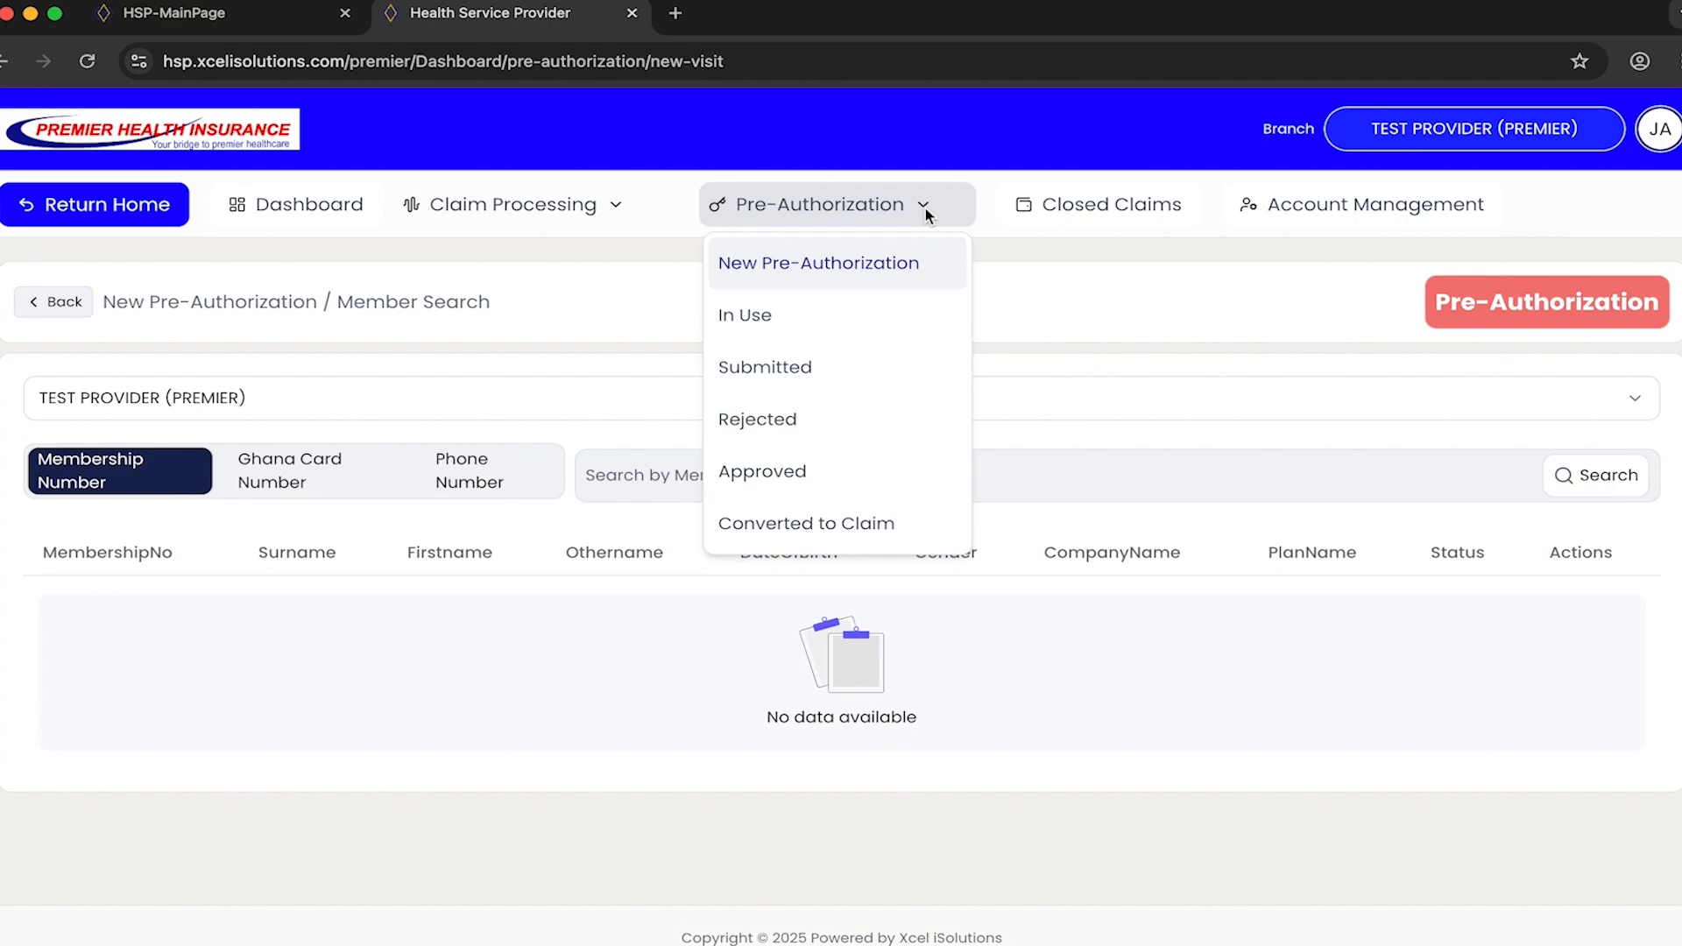
- Find the member by membership number and open their in-patient pre-authorization dated 29 Aug 2025
{"action": "left_click", "coordinate": [575, 625]}
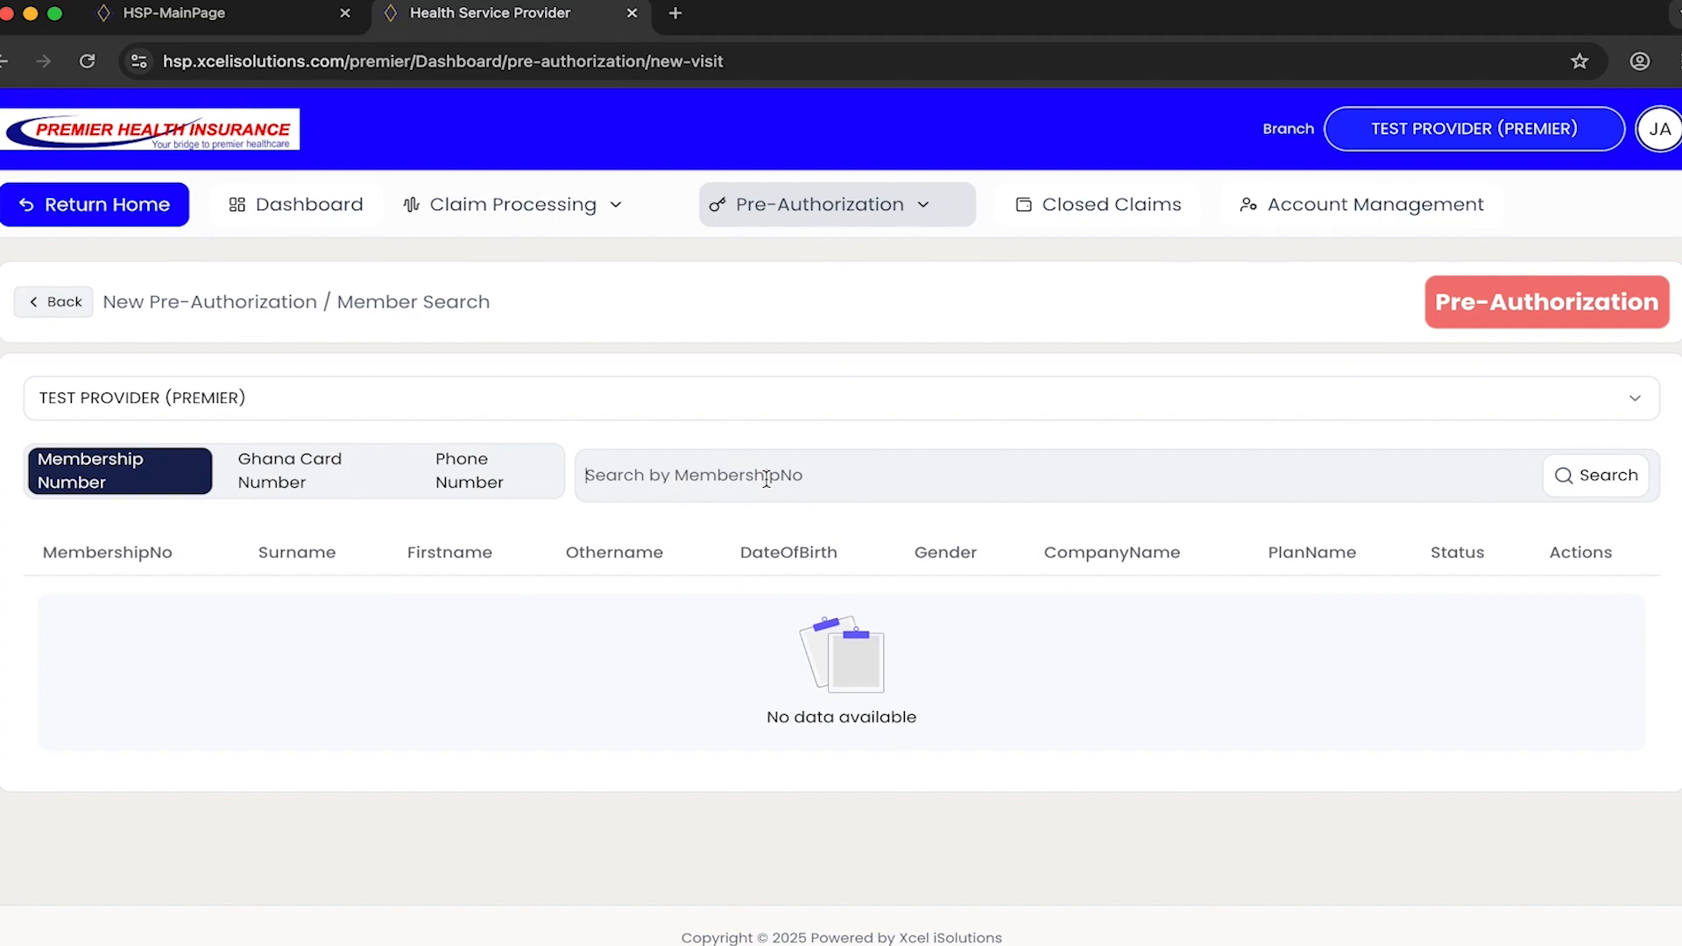
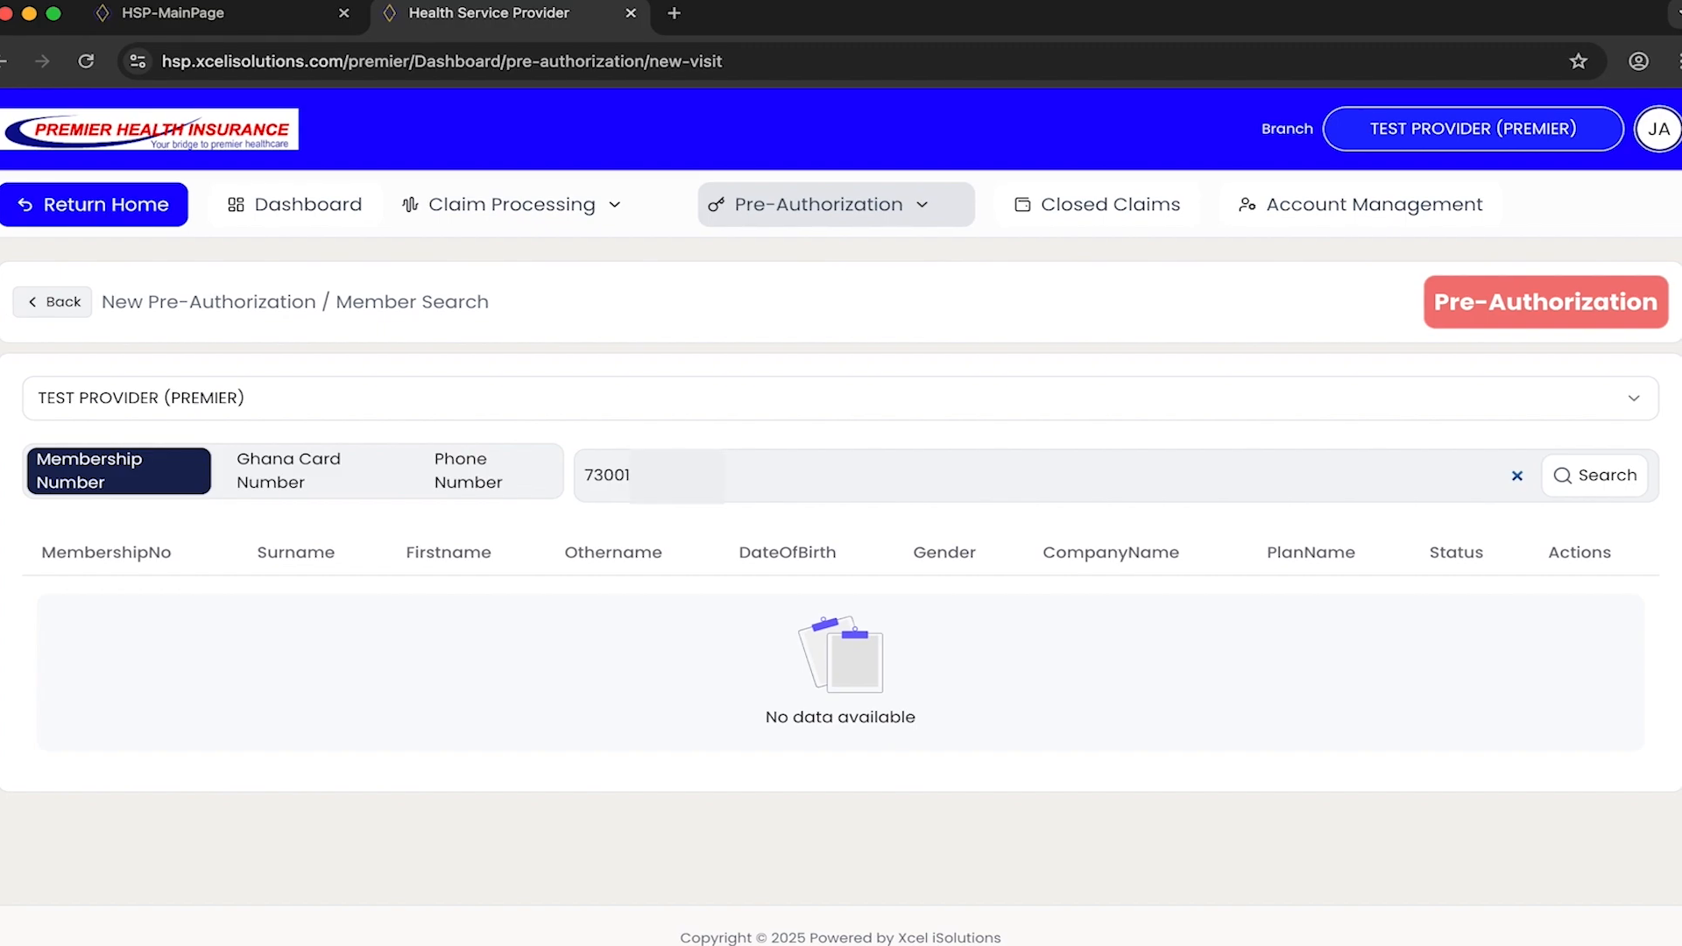
{"action": "key", "text": "Return"}
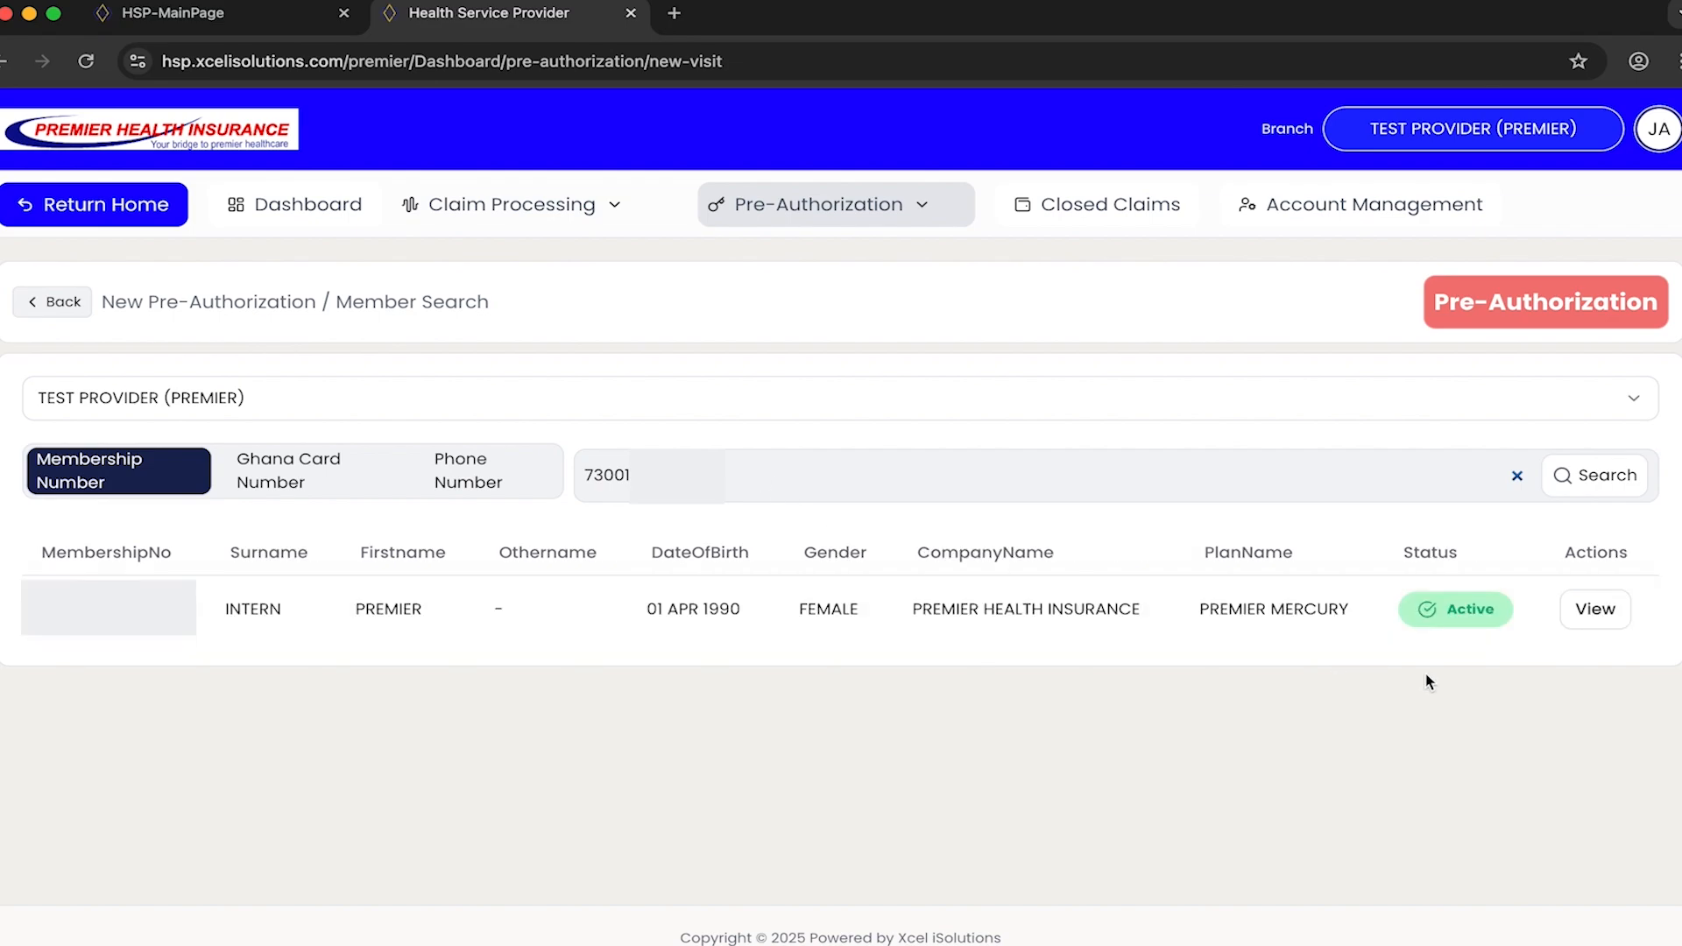
{"action": "left_click", "coordinate": [1589, 615]}
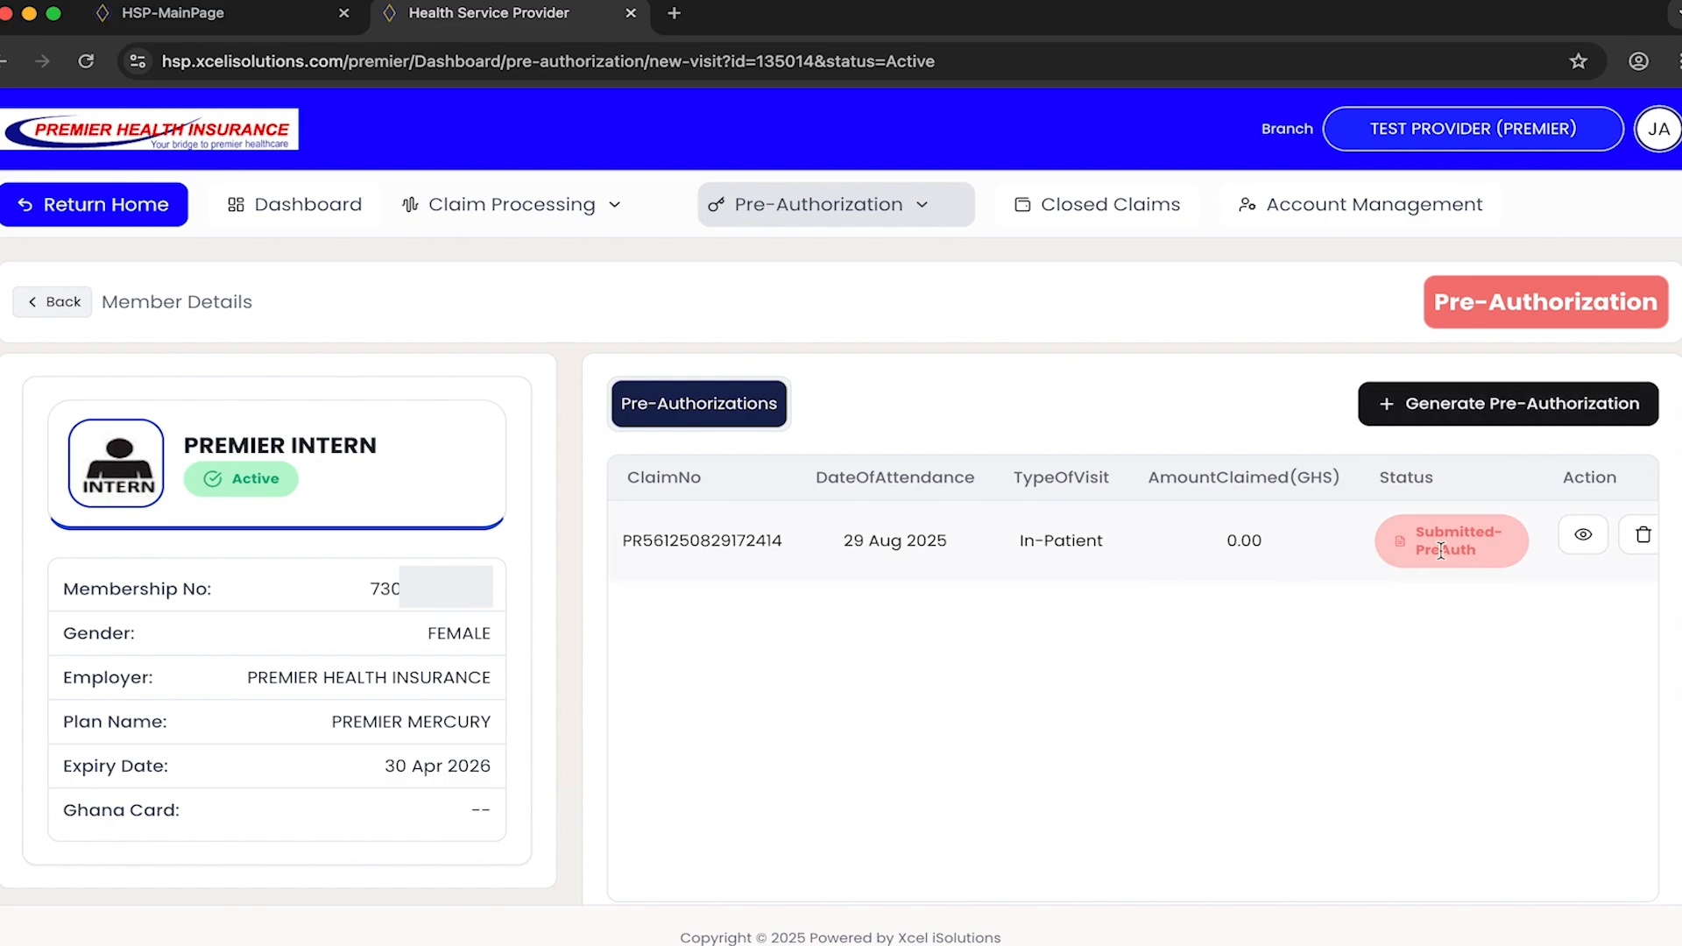
{"action": "left_click", "coordinate": [1585, 536]}
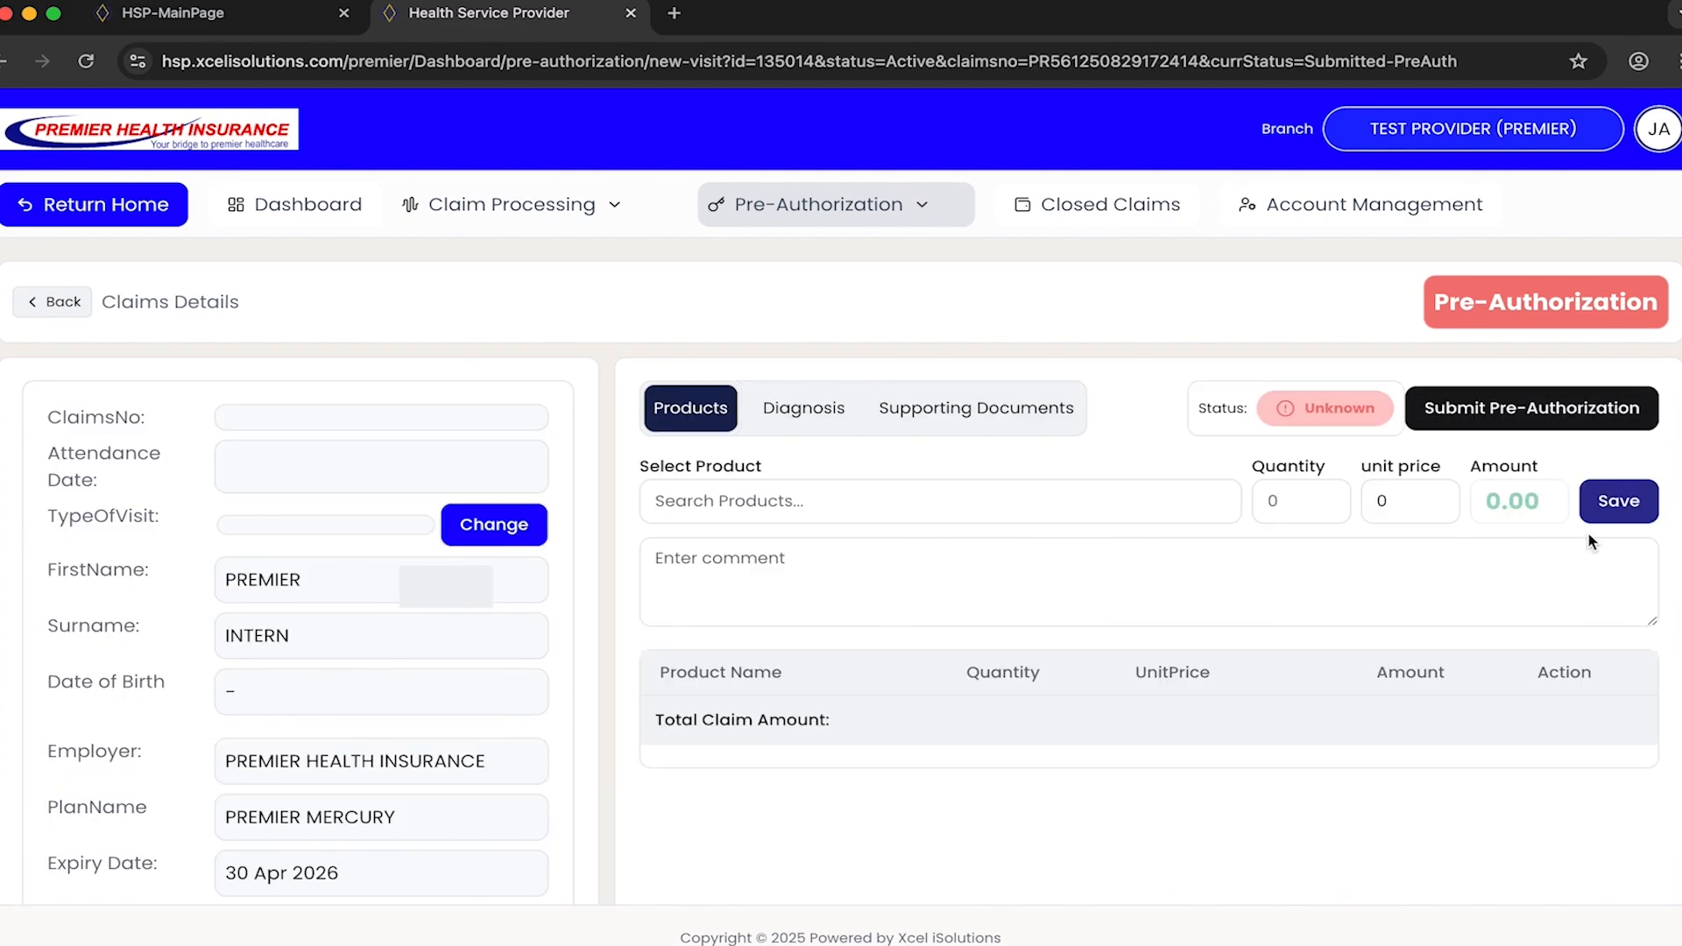
- Add the product Myomectomy with quantity 1 and unit price 3000 to the pre-authorization, keep the admission reason, and save
{"action": "left_click", "coordinate": [1001, 489]}
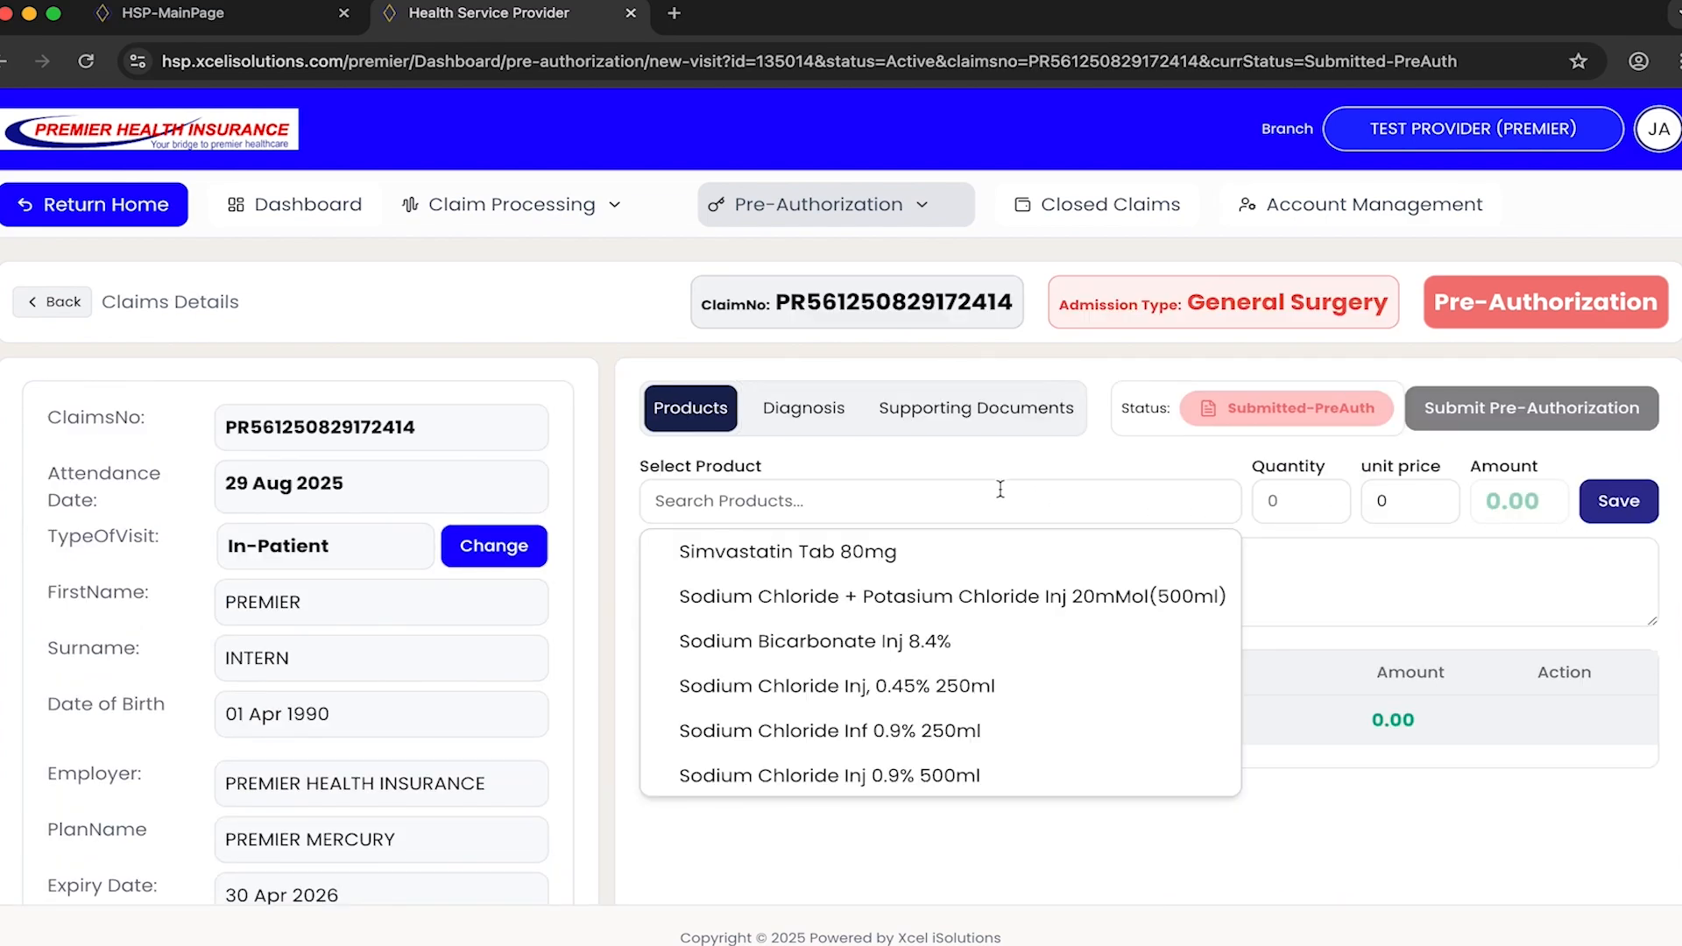
{"action": "type", "text": "myo"}
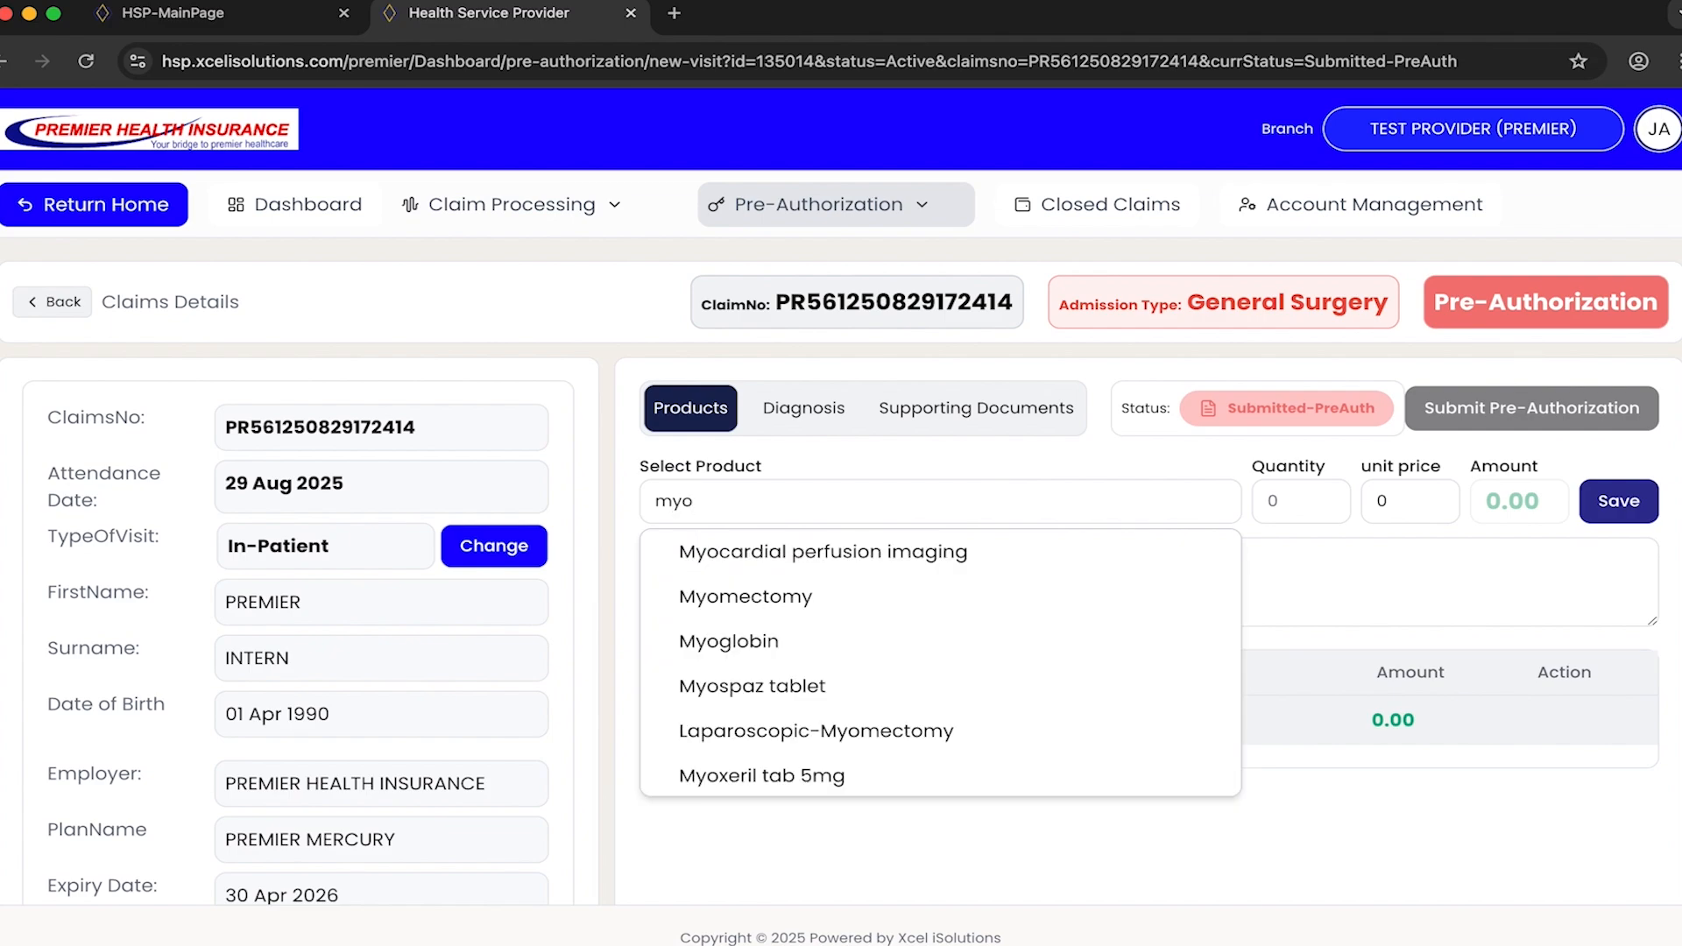
{"action": "type", "text": "mect"}
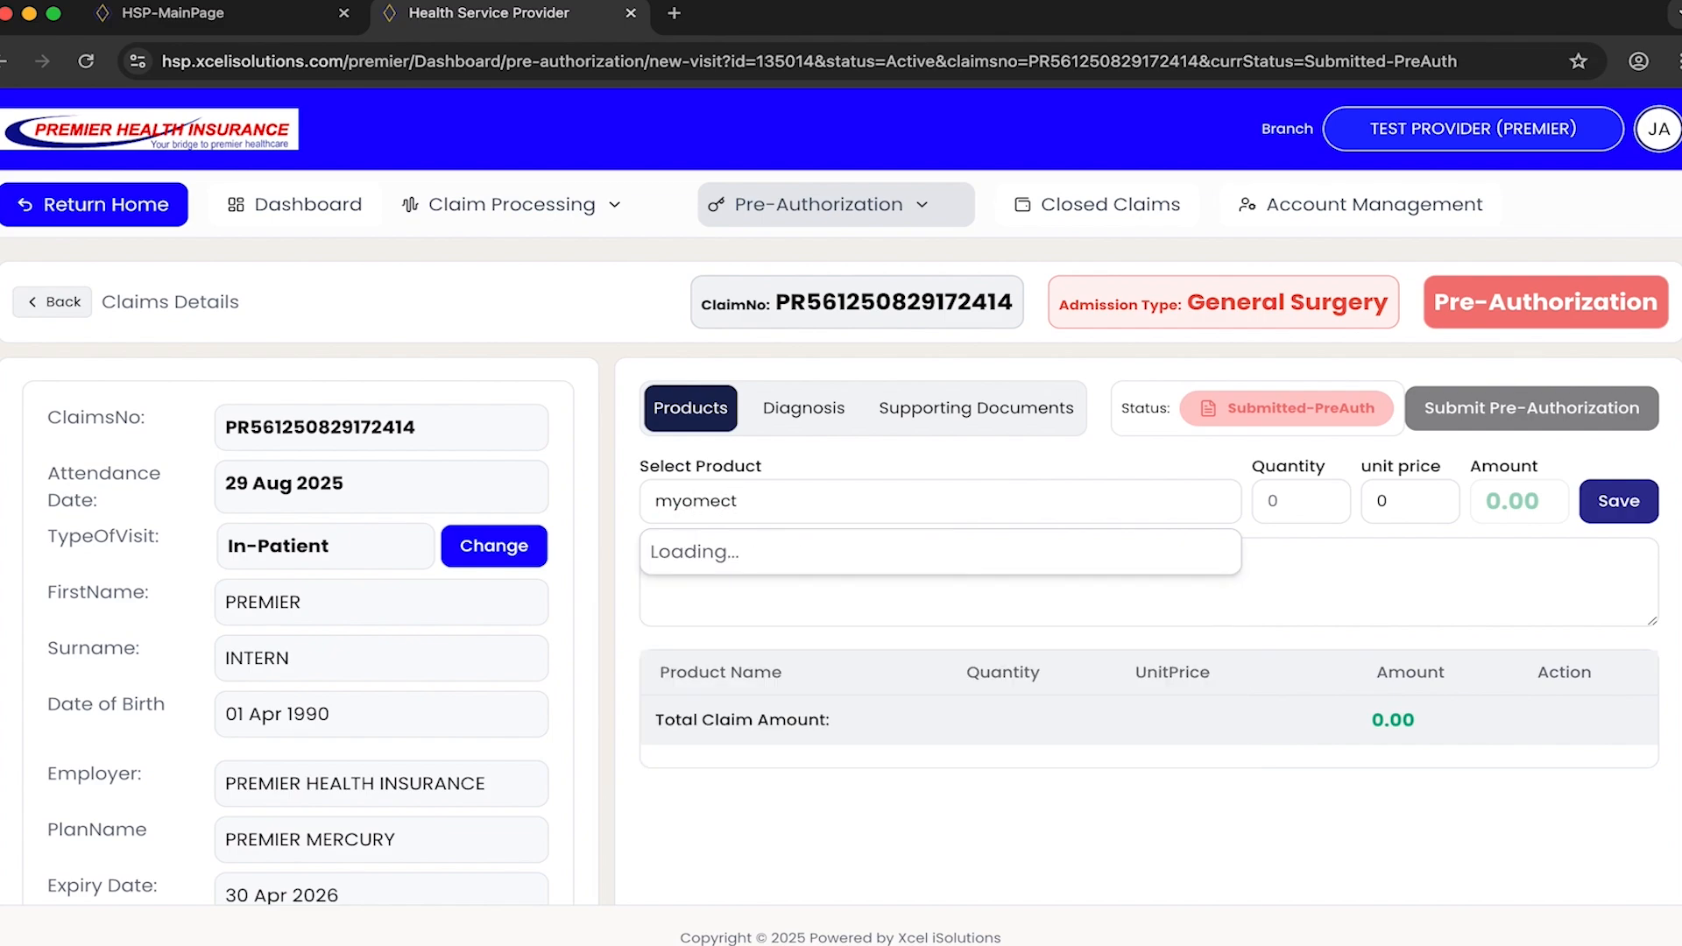
{"action": "left_click", "coordinate": [932, 544]}
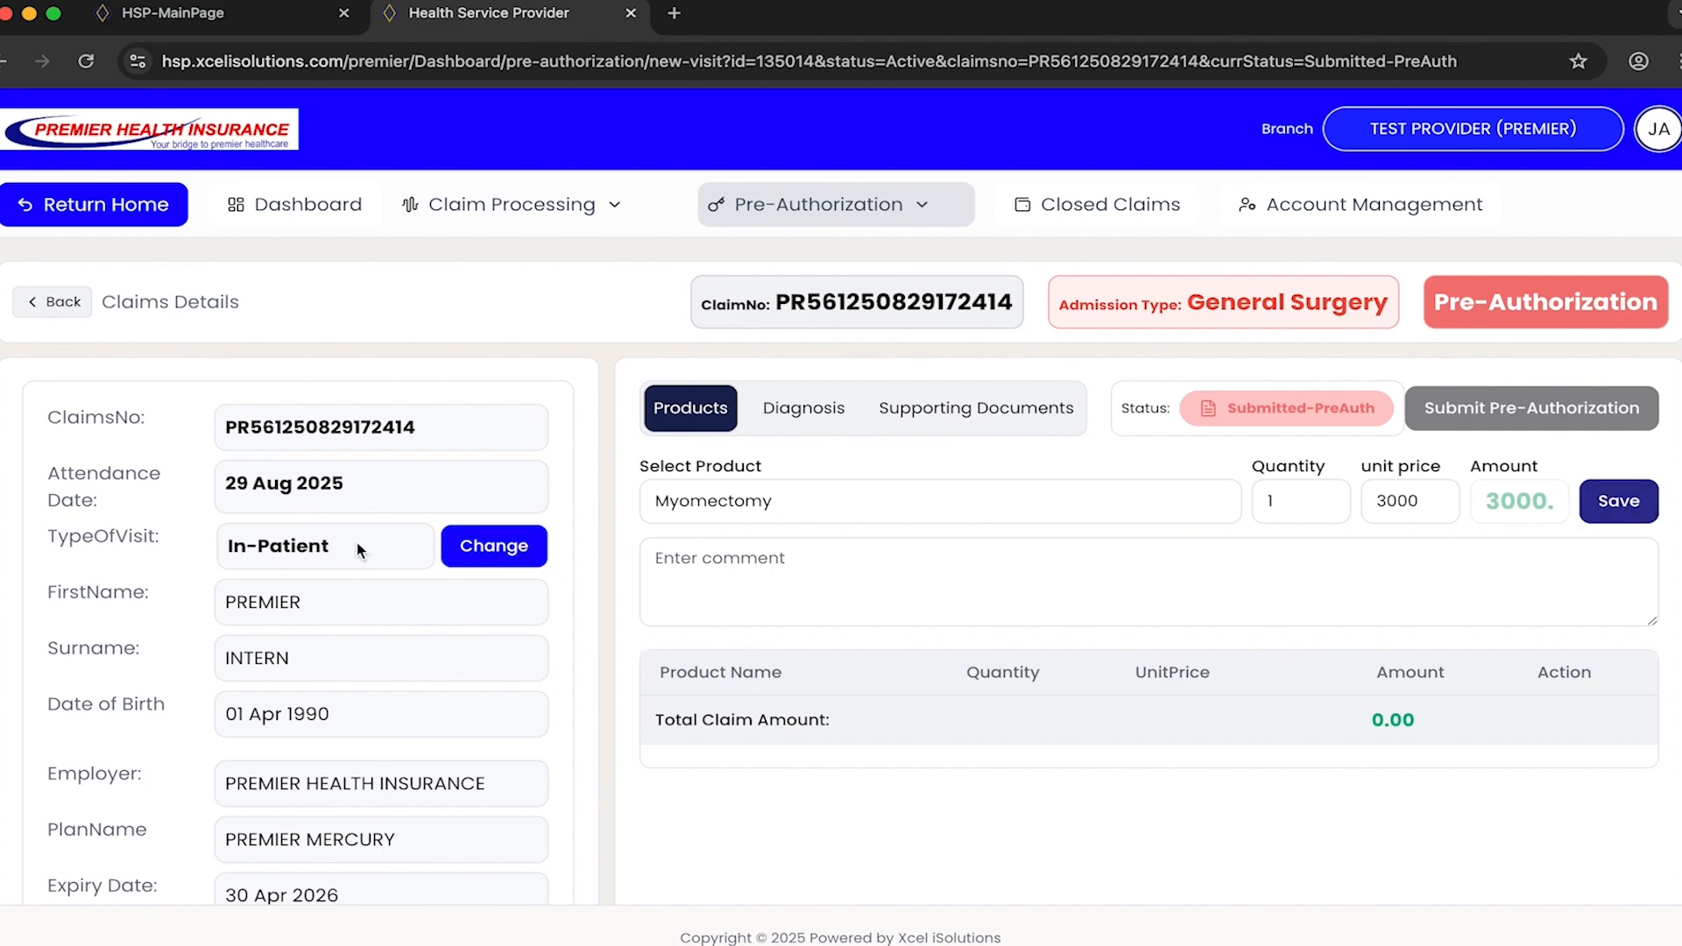
{"action": "left_click", "coordinate": [508, 550]}
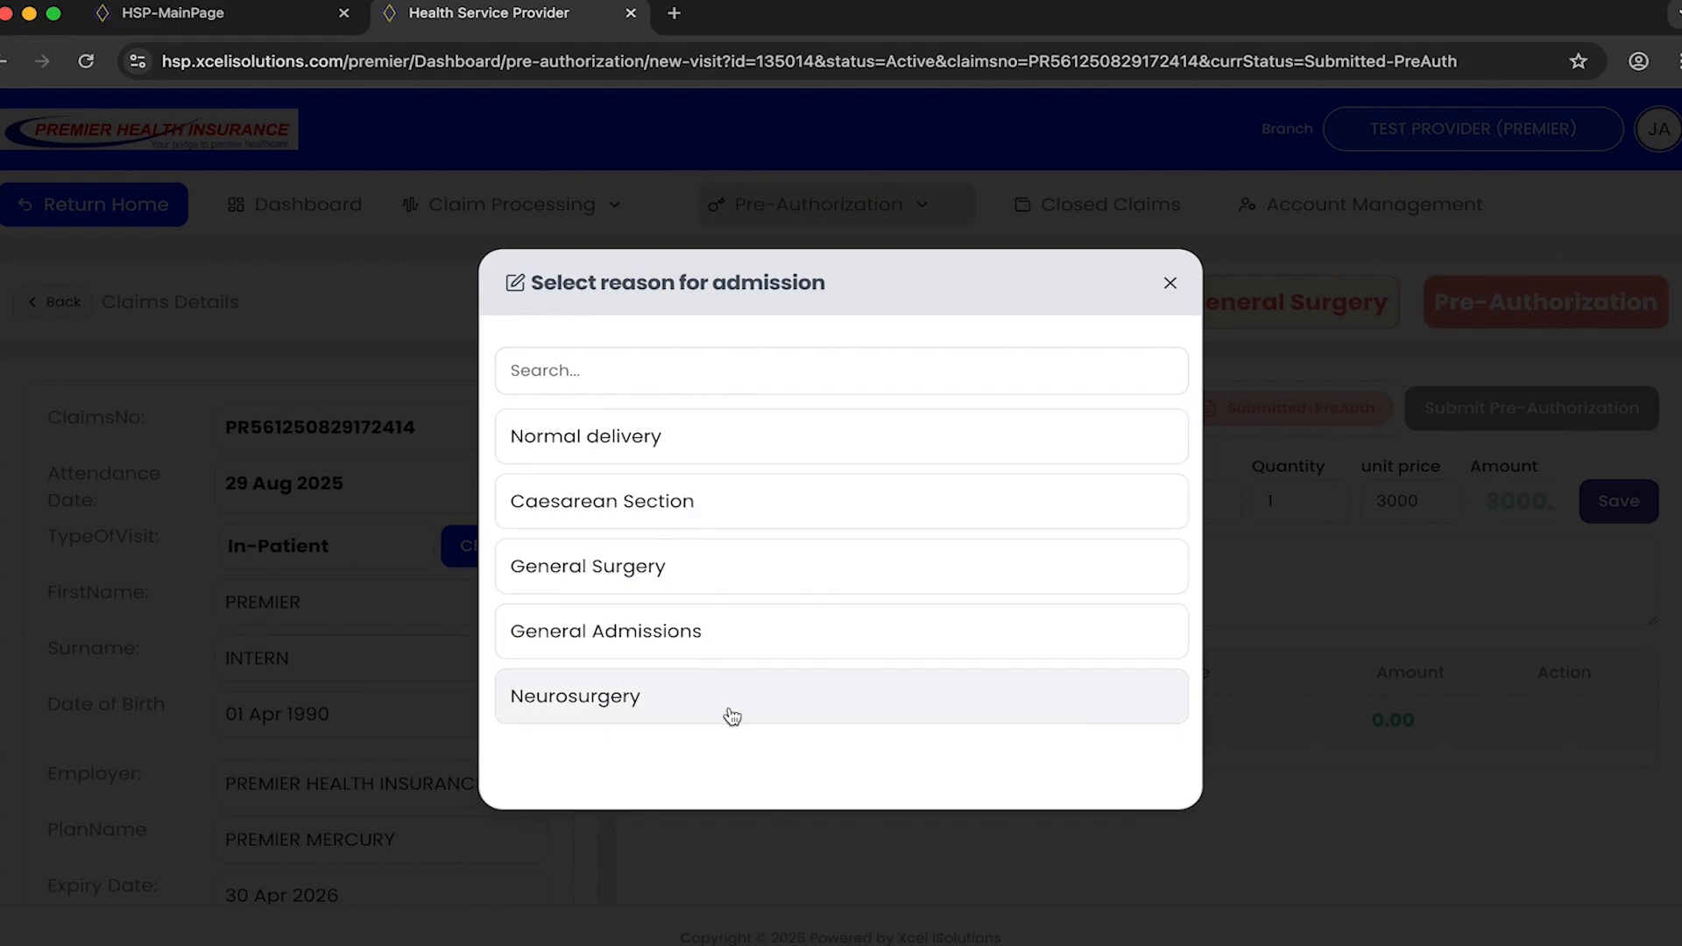
{"action": "left_click", "coordinate": [1170, 284]}
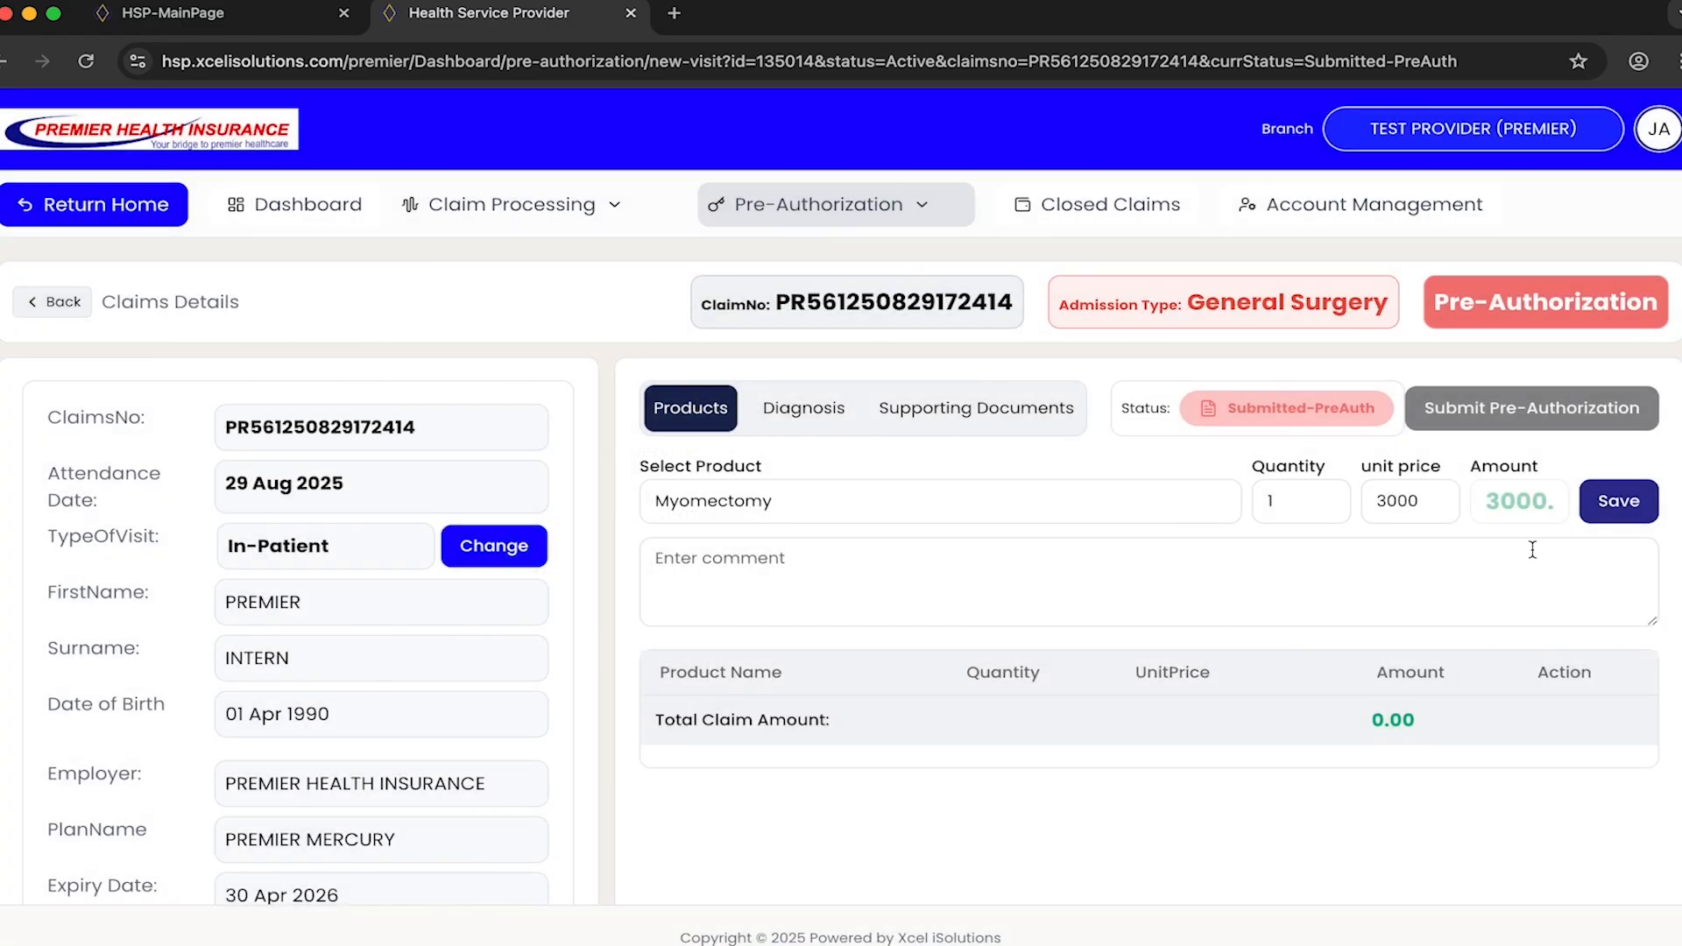
{"action": "left_click", "coordinate": [1622, 508]}
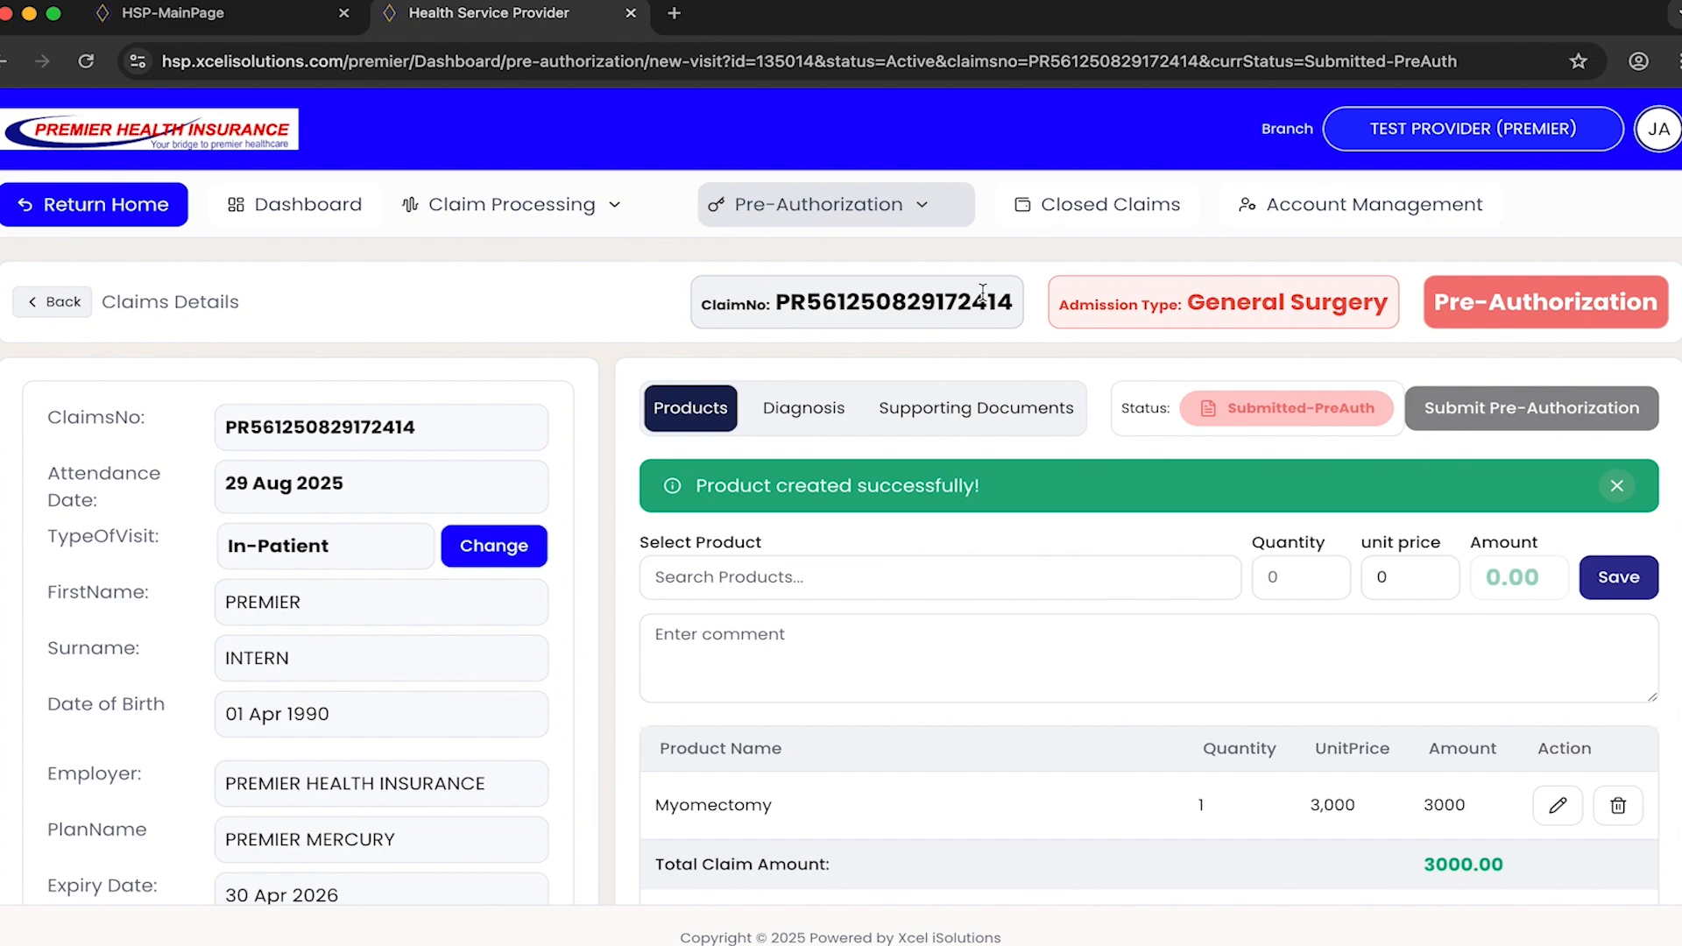
- List the approved pre-authorizations and open the in-patient request dated 29 Aug 2025
{"action": "left_click", "coordinate": [927, 206]}
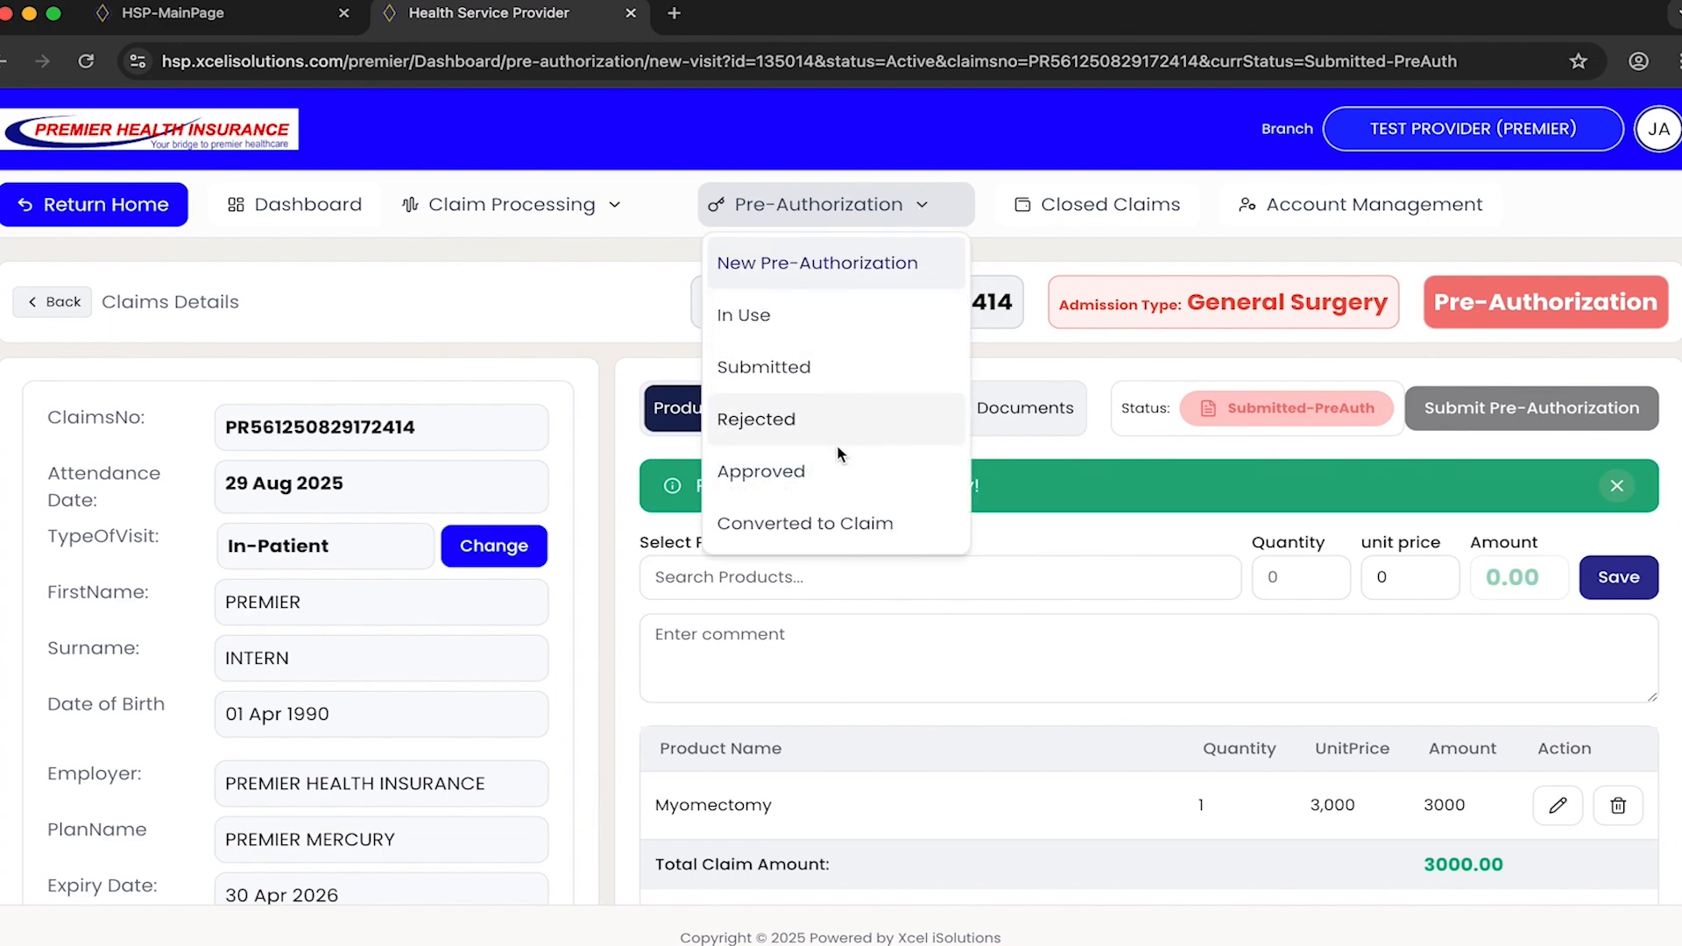
{"action": "left_click", "coordinate": [847, 474]}
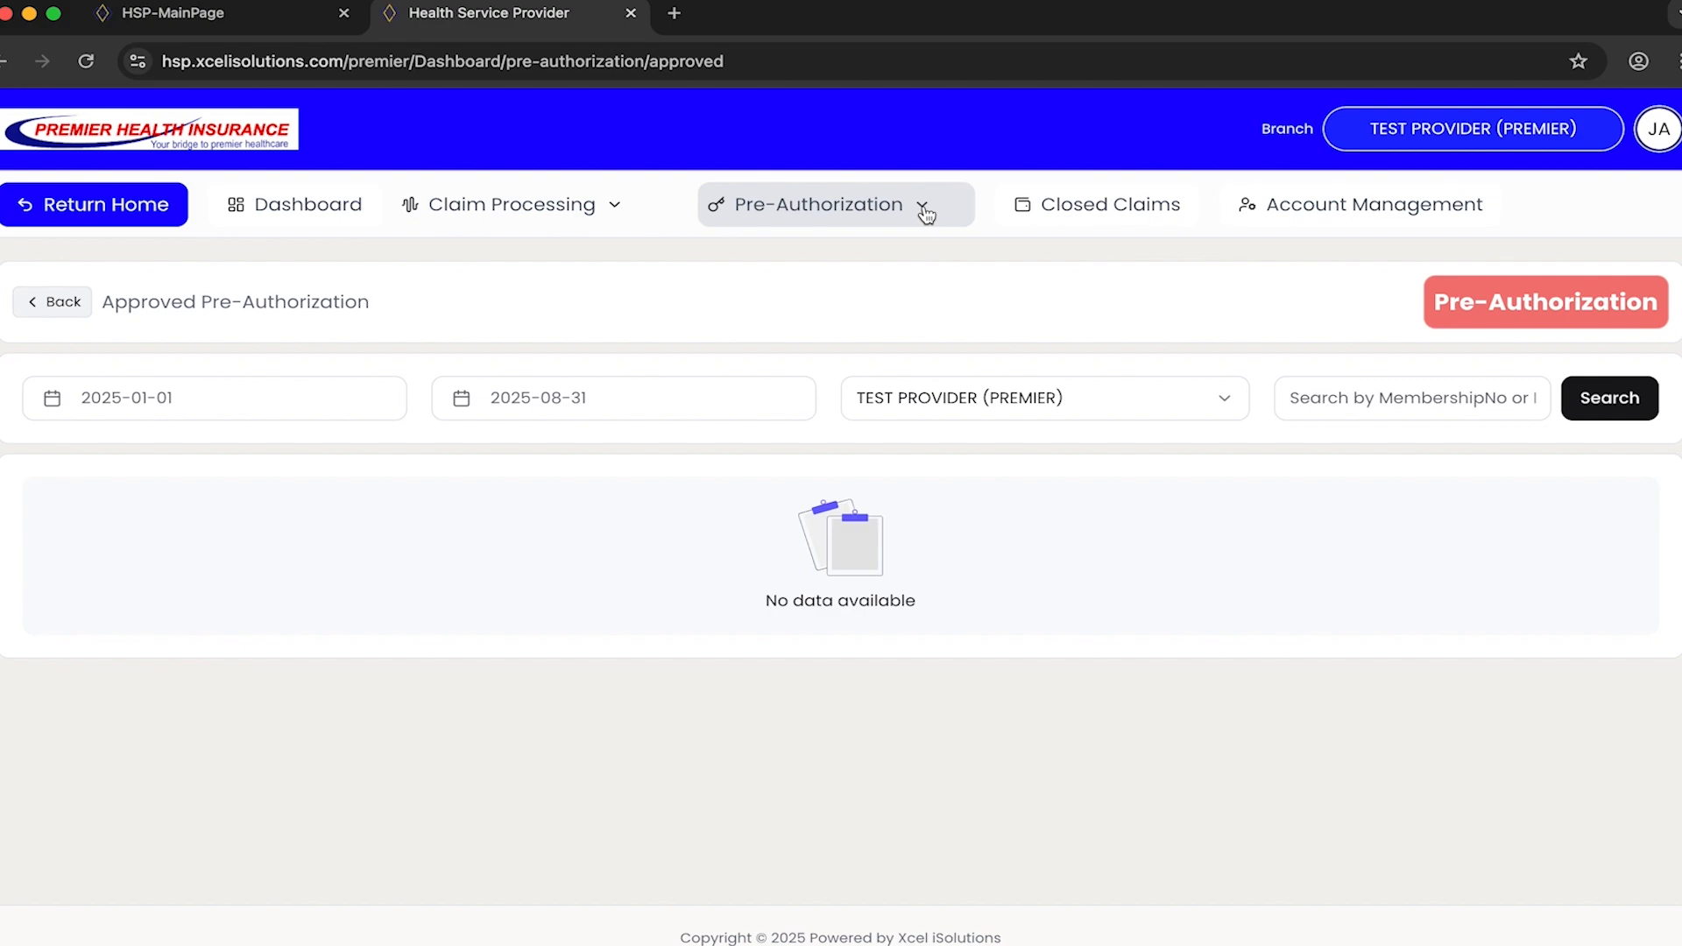
{"action": "left_click", "coordinate": [923, 207]}
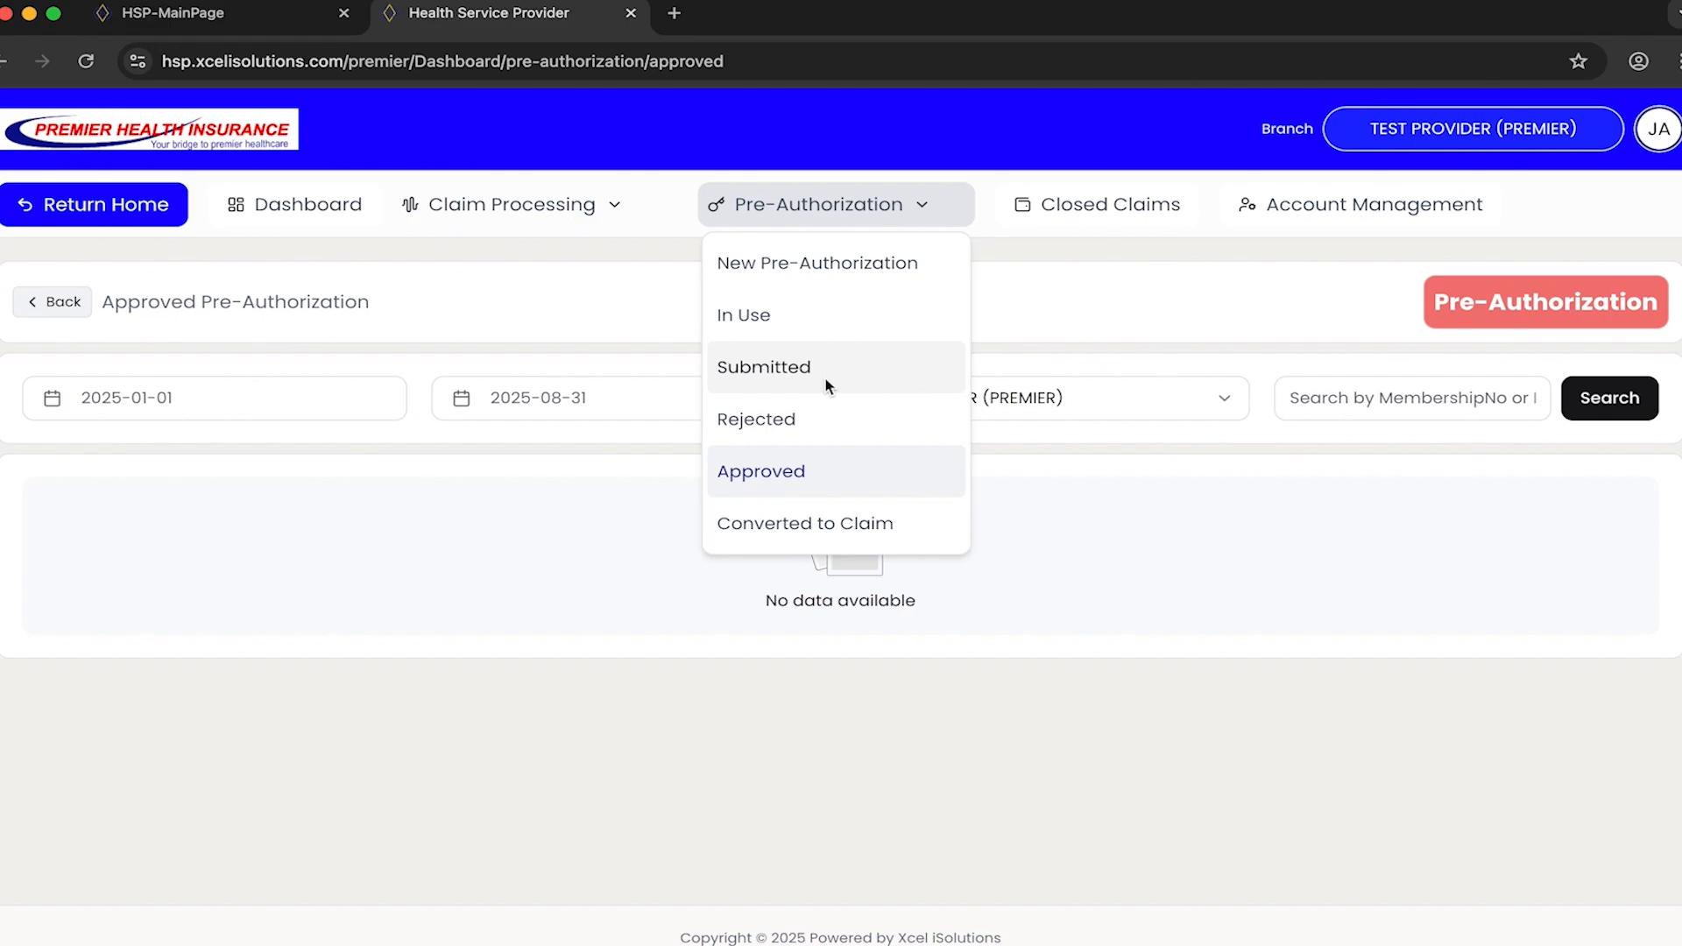
{"action": "left_click", "coordinate": [837, 473]}
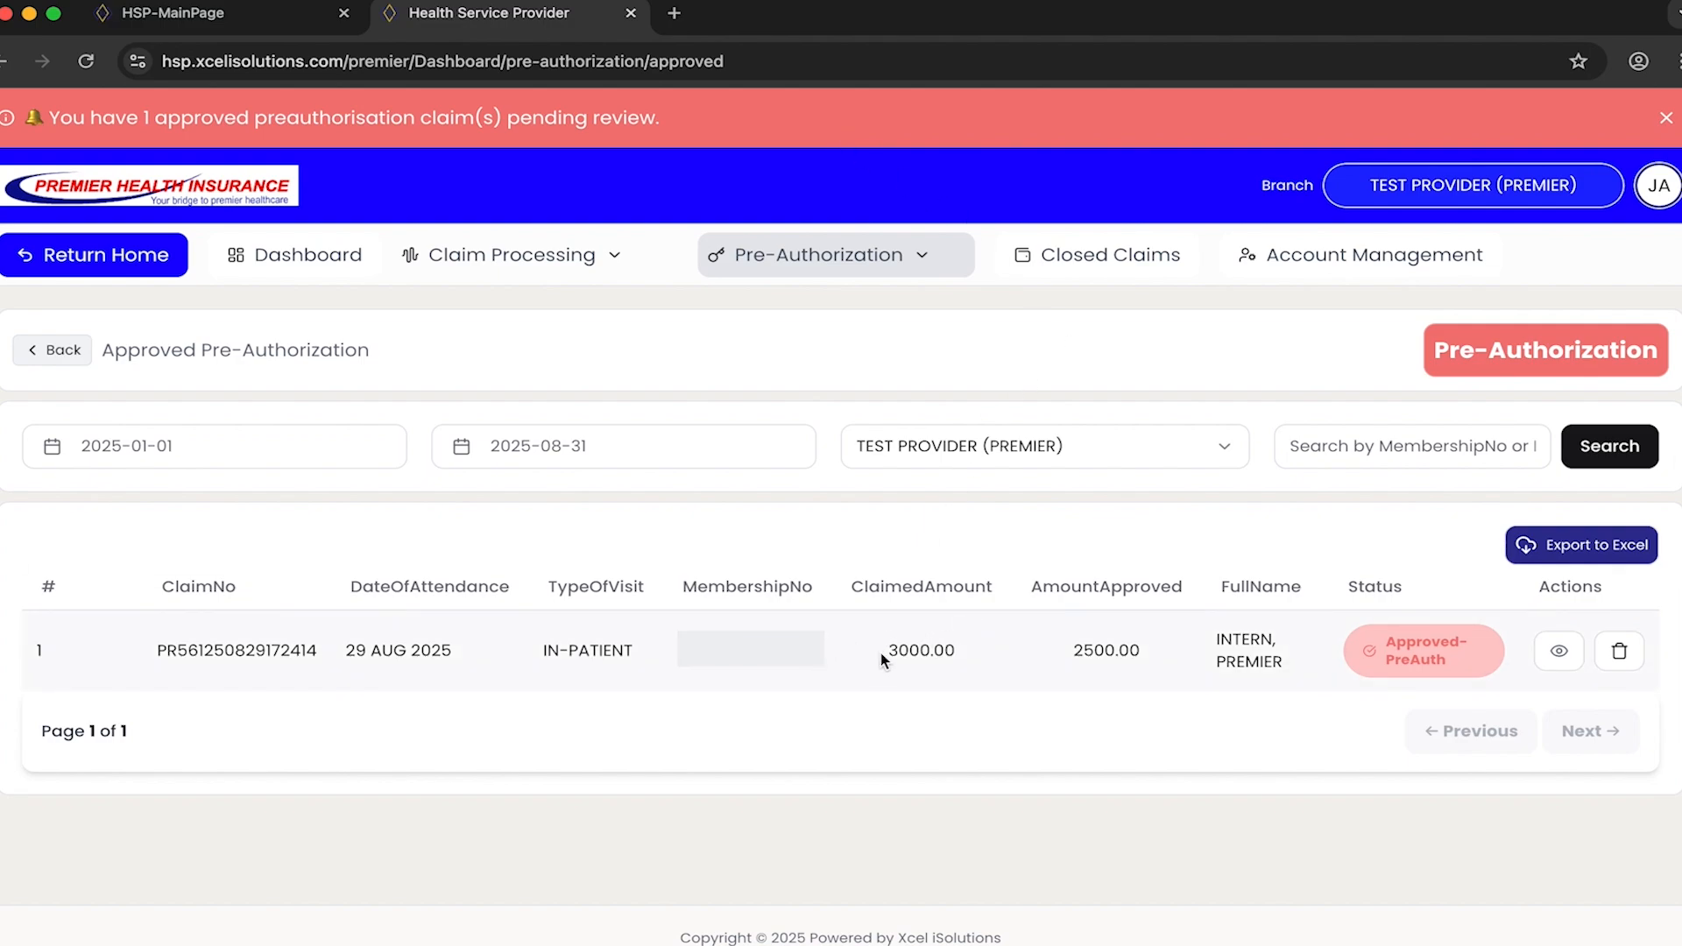
{"action": "left_click", "coordinate": [1559, 652]}
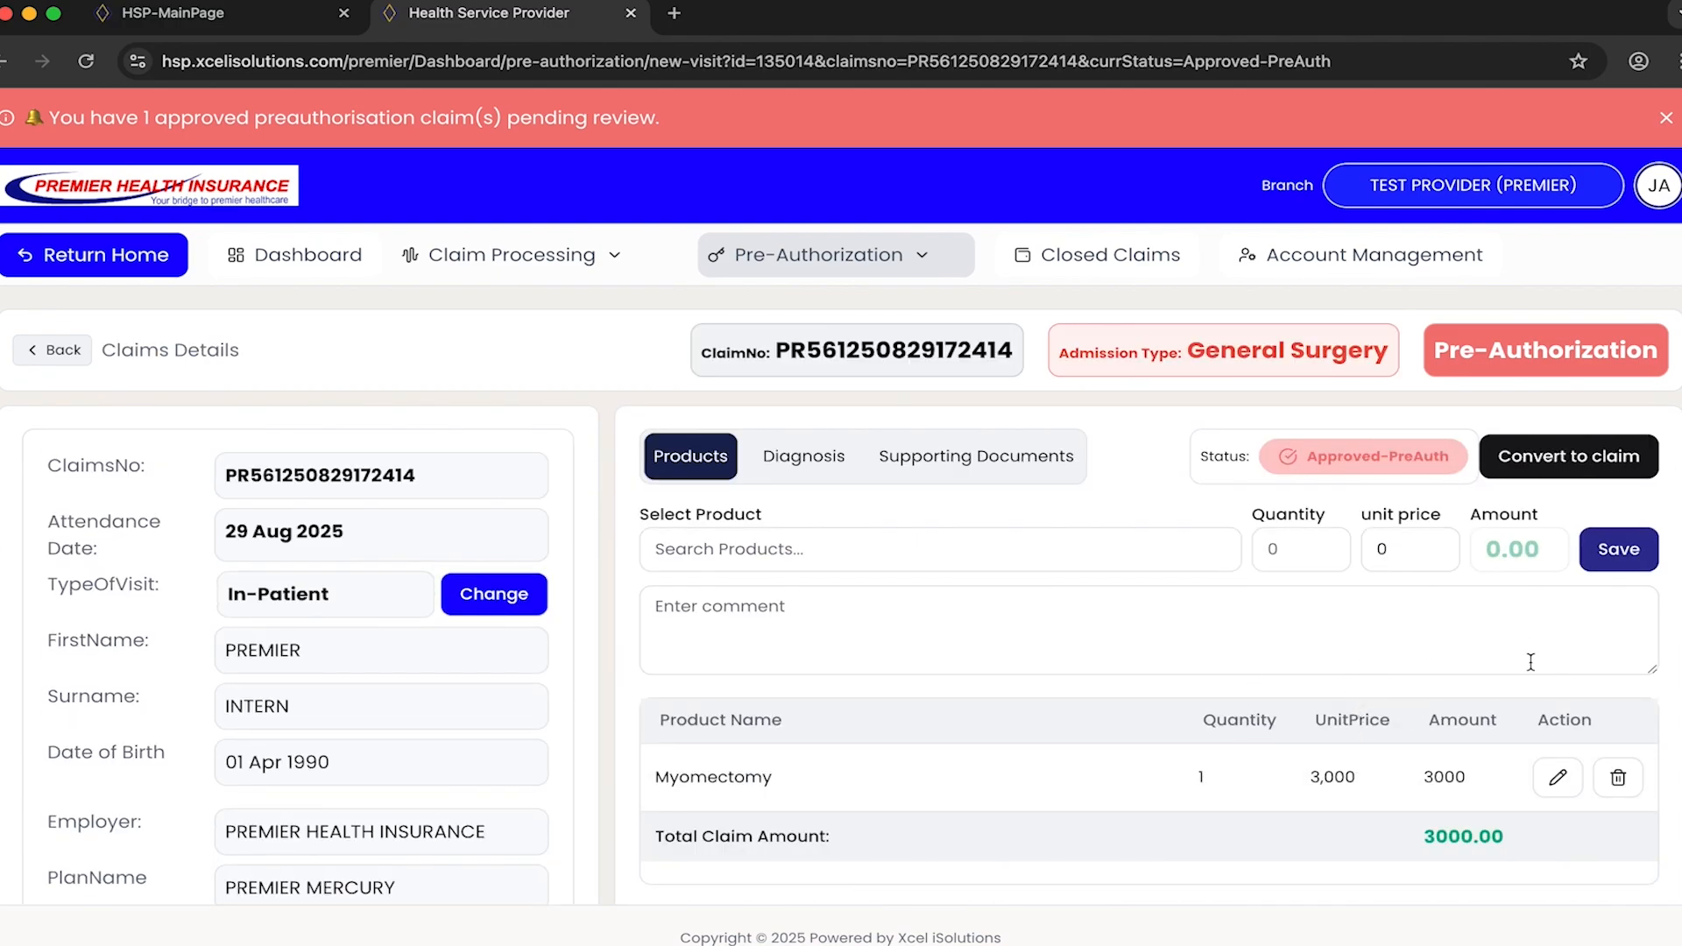
- Return to the approved pre-authorizations list to check the approved amount, and reopen the in-patient request
{"action": "left_click", "coordinate": [904, 270]}
{"action": "left_click", "coordinate": [827, 523]}
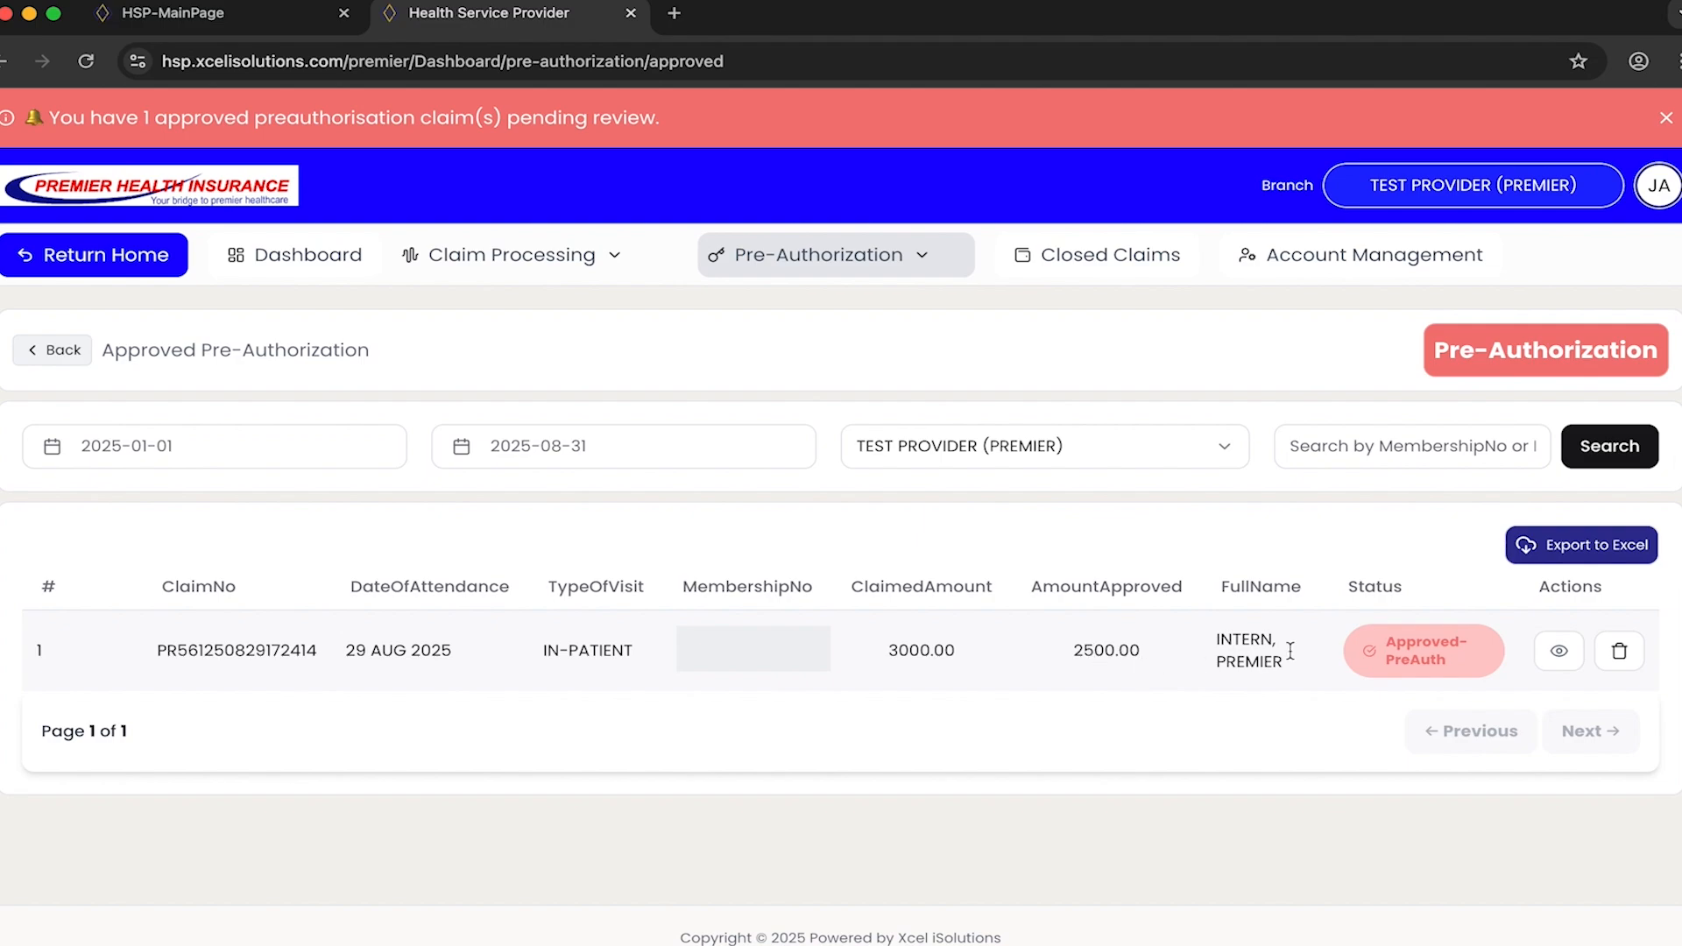
{"action": "left_click", "coordinate": [1558, 653]}
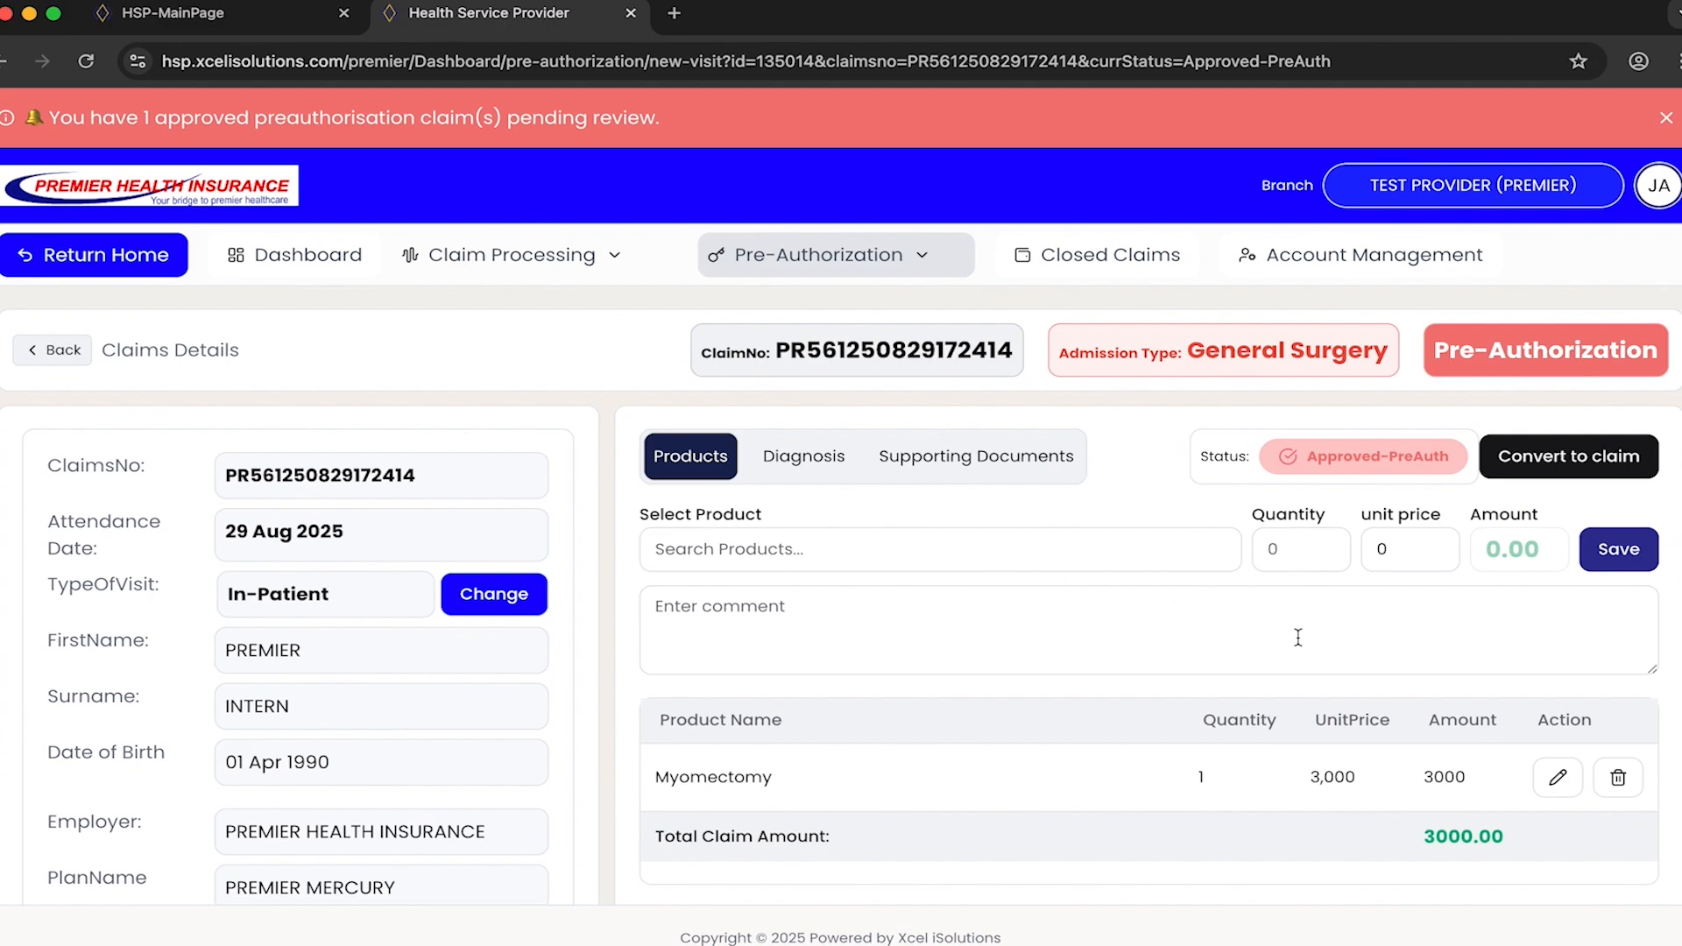
- Set the unit price of the Myomectomy product to 2500 and update it
{"action": "left_click", "coordinate": [1557, 783]}
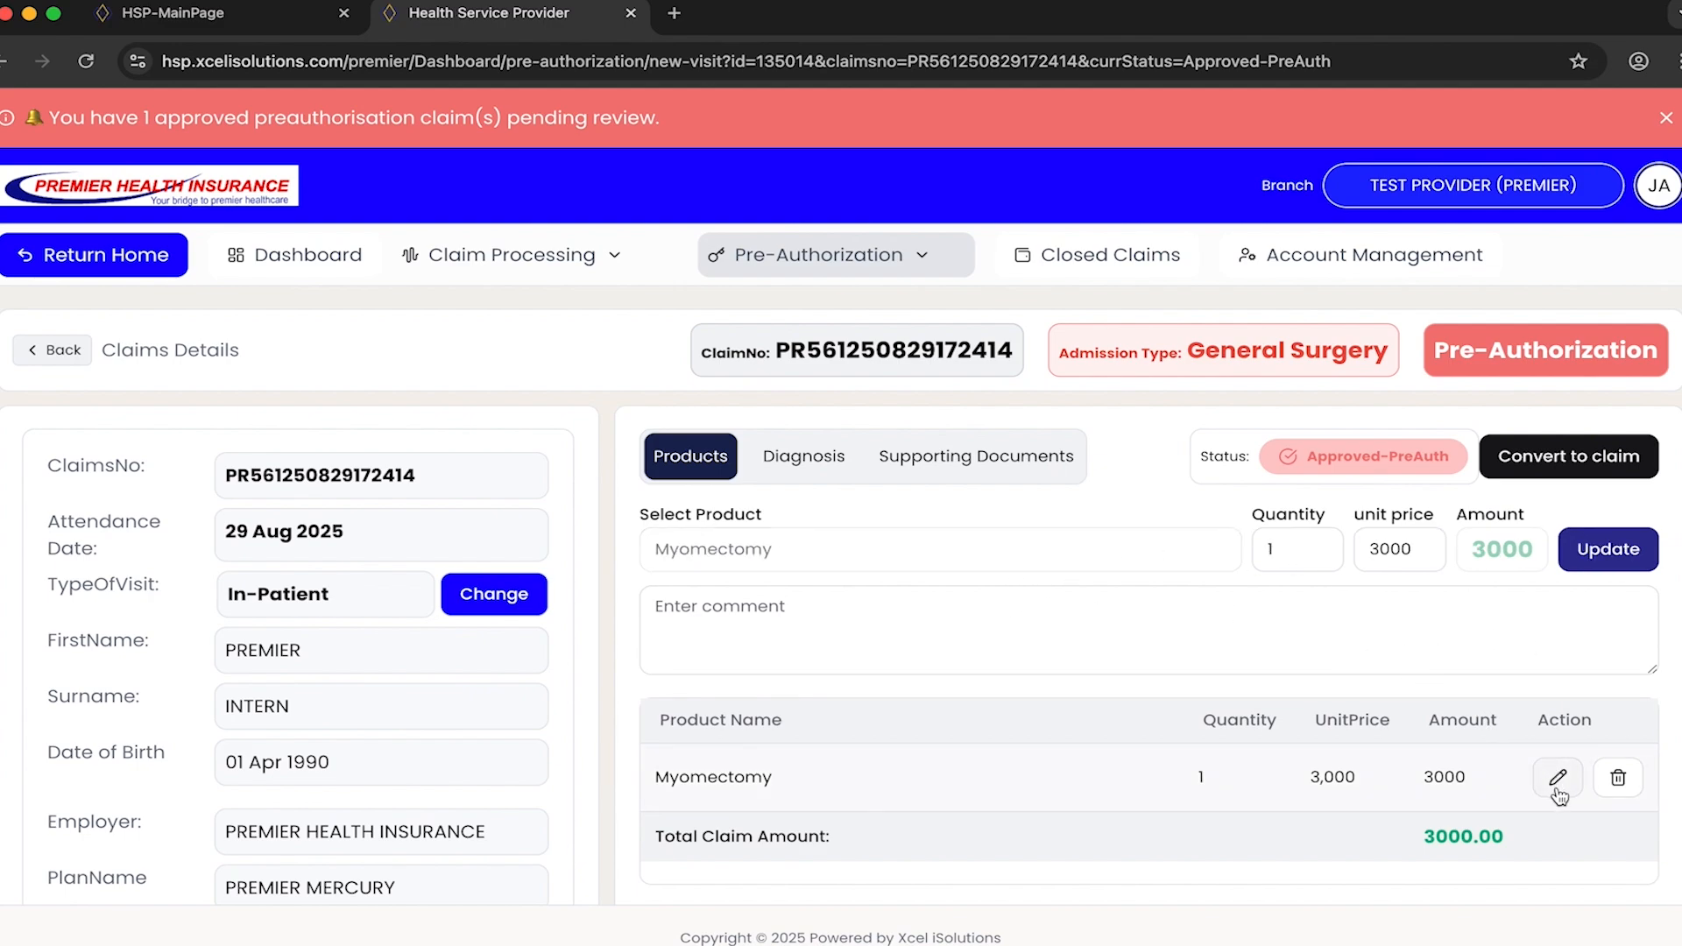
{"action": "left_click", "coordinate": [1415, 550]}
{"action": "key", "text": "BackSpace"}
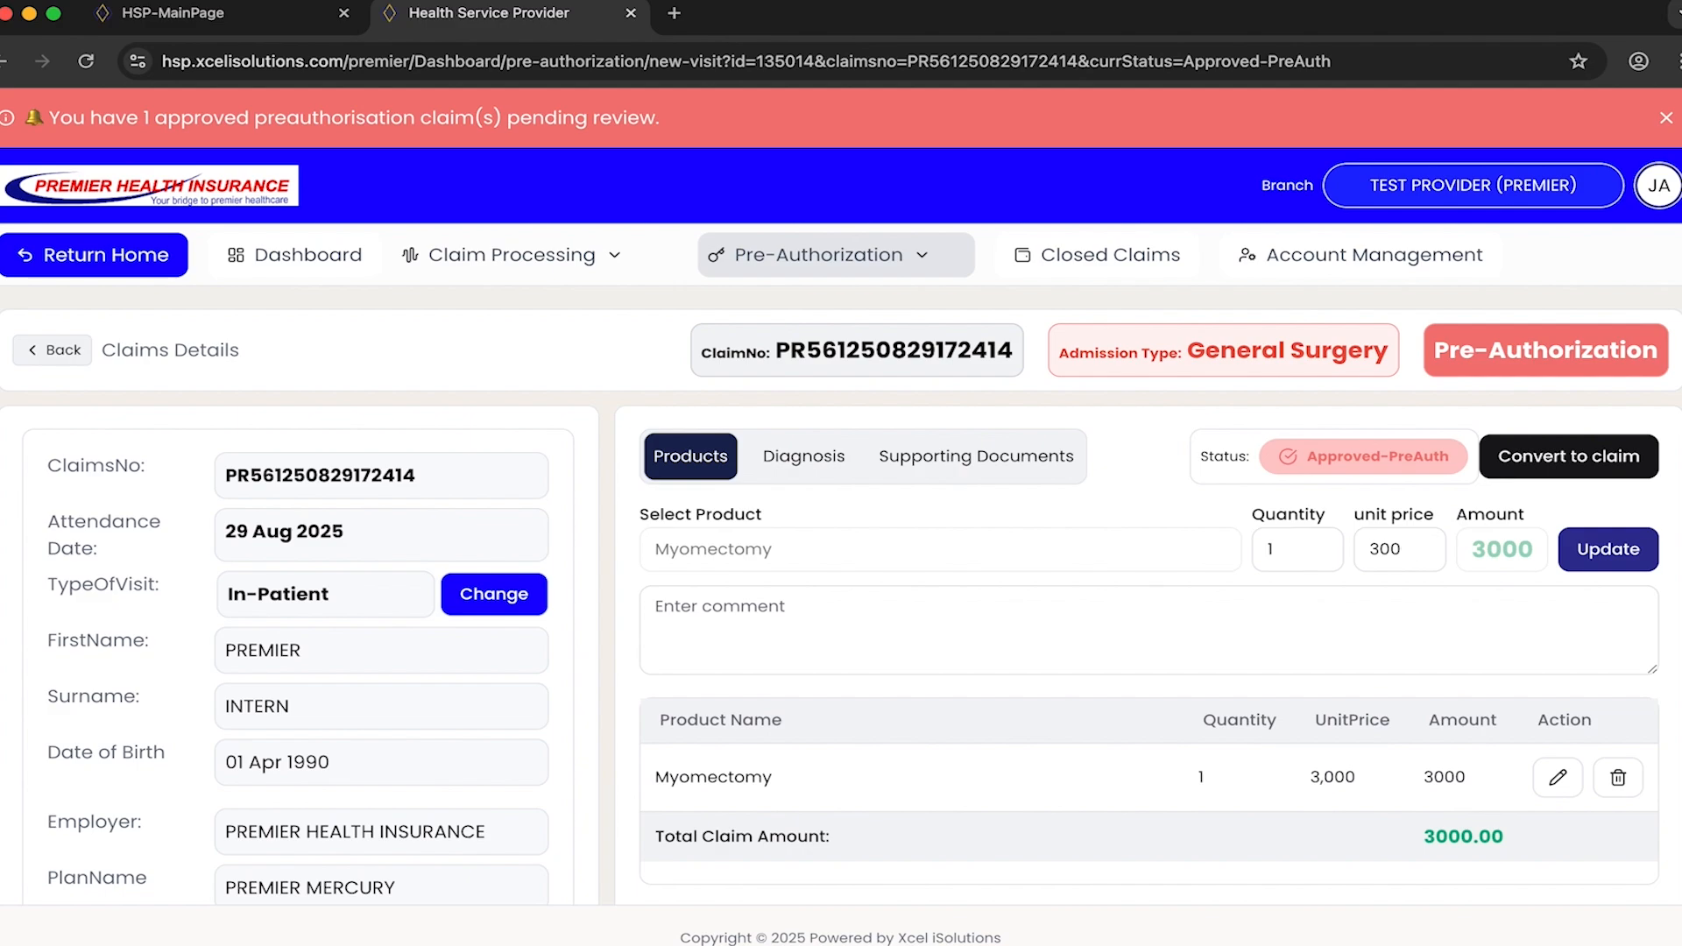
{"action": "key", "text": "BackSpace"}
{"action": "key", "text": "BackSpace"}
{"action": "key", "text": "BackSpace"}
{"action": "type", "text": "2500"}
{"action": "left_click", "coordinate": [1627, 551]}
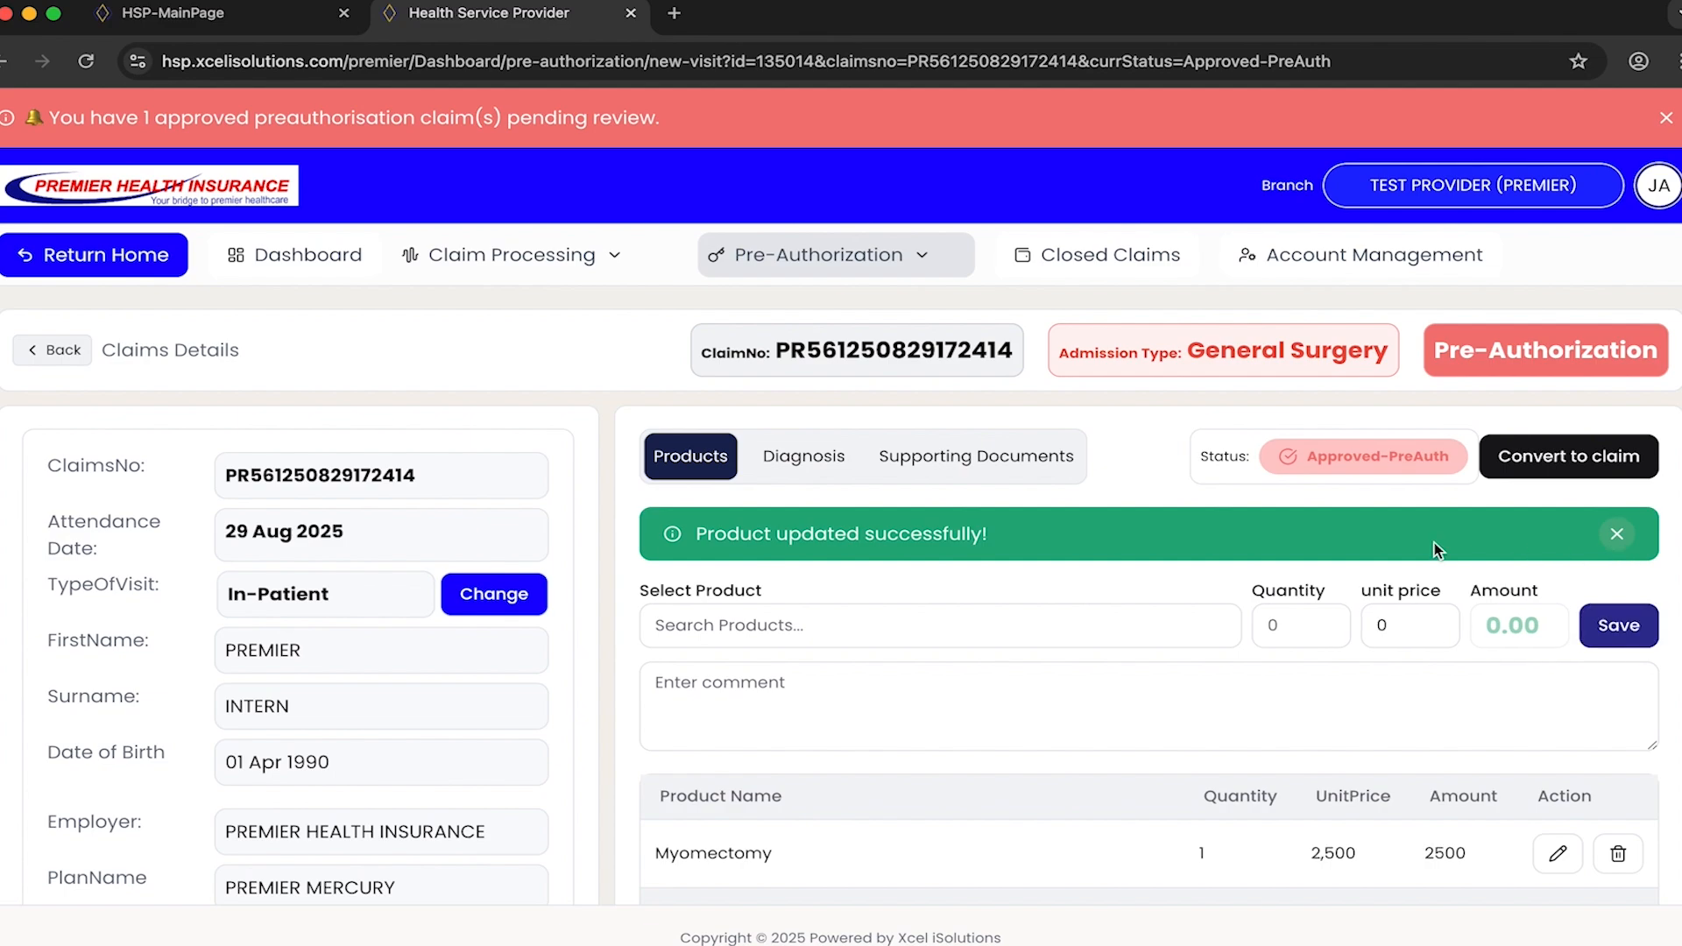
- Convert the approved pre-authorization to a claim and add the Myomectomy product with quantity 1 and unit price 2500
{"action": "left_click", "coordinate": [1557, 466]}
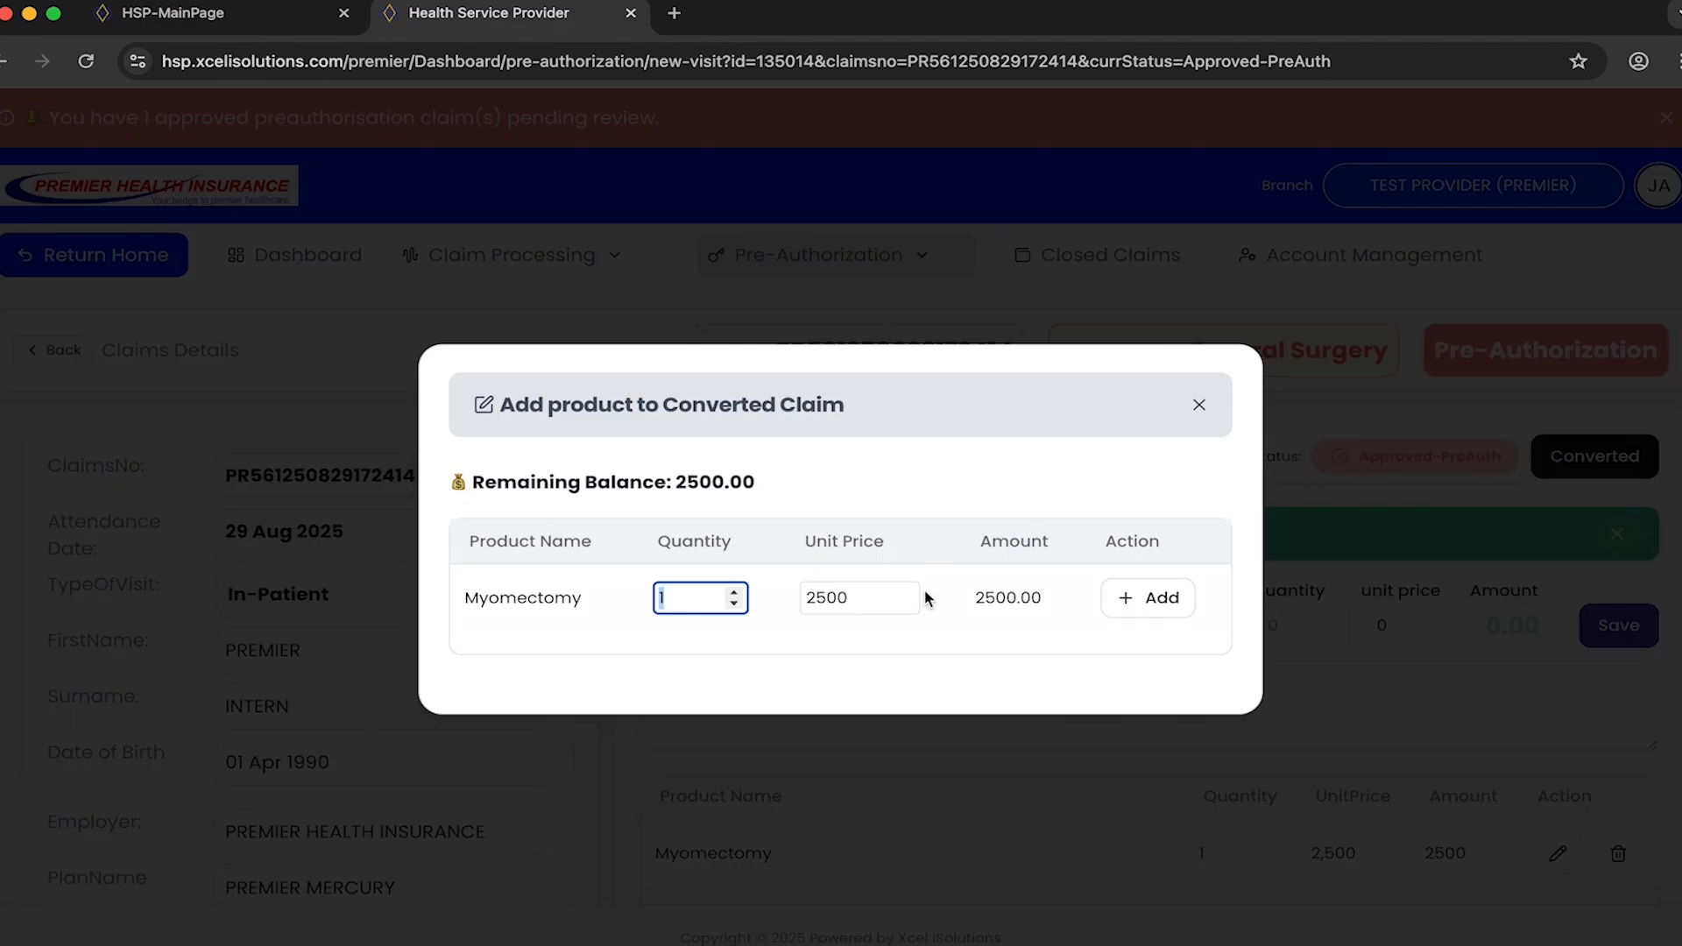
{"action": "left_click", "coordinate": [1156, 612]}
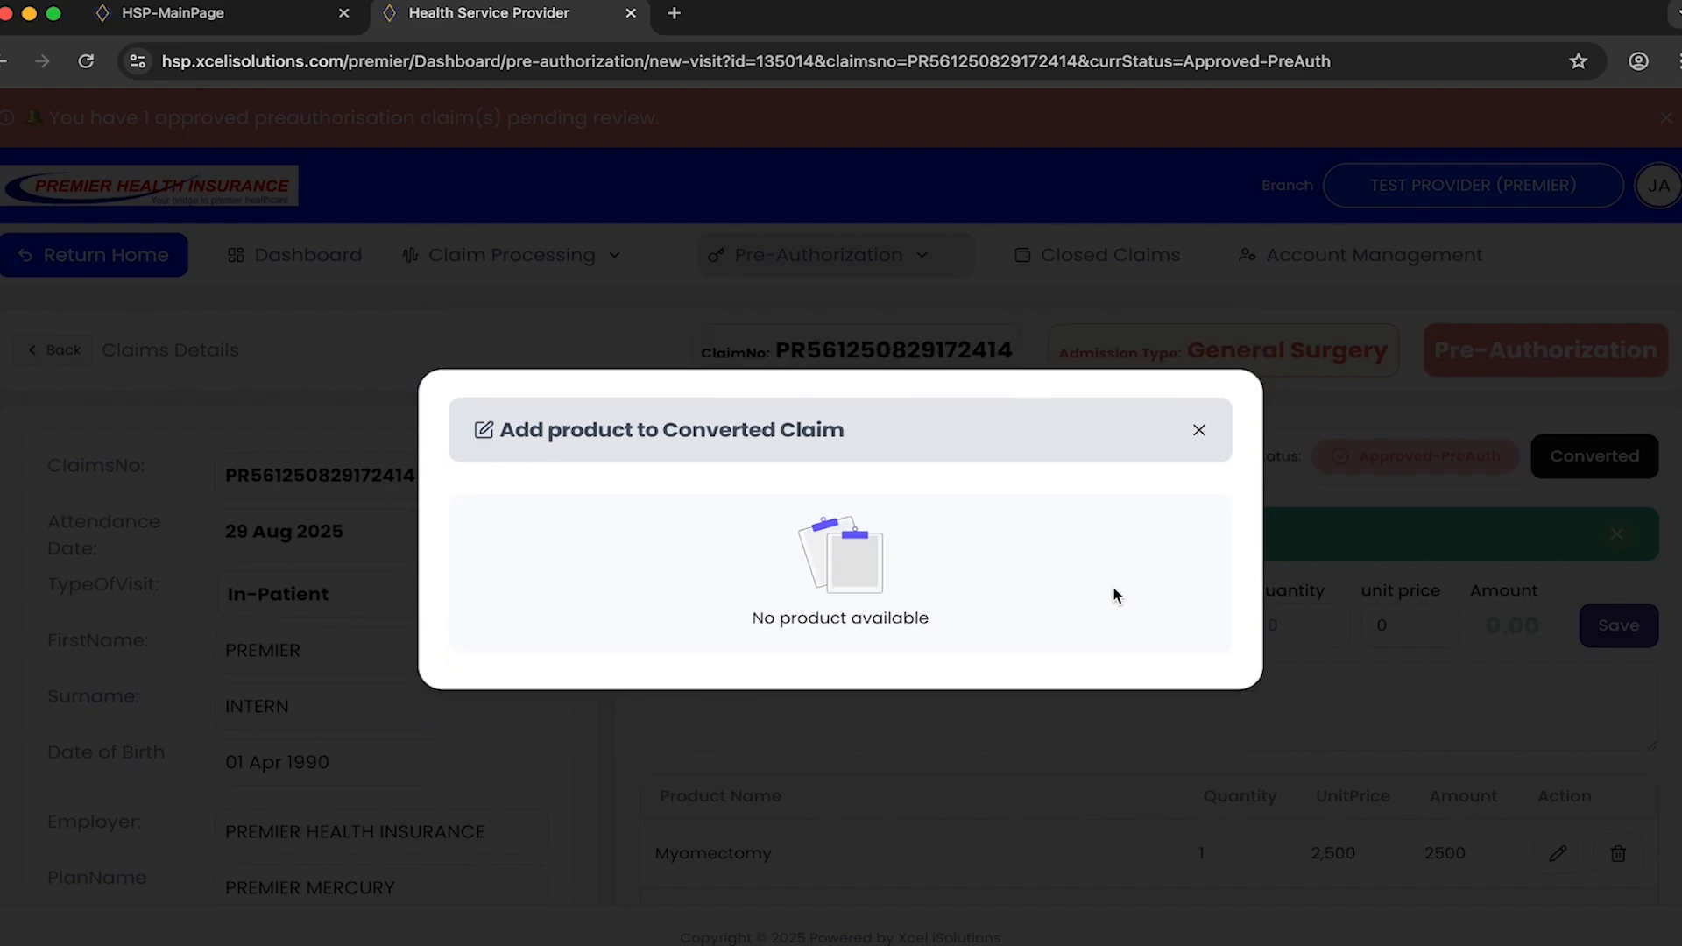
{"action": "left_click", "coordinate": [1200, 431]}
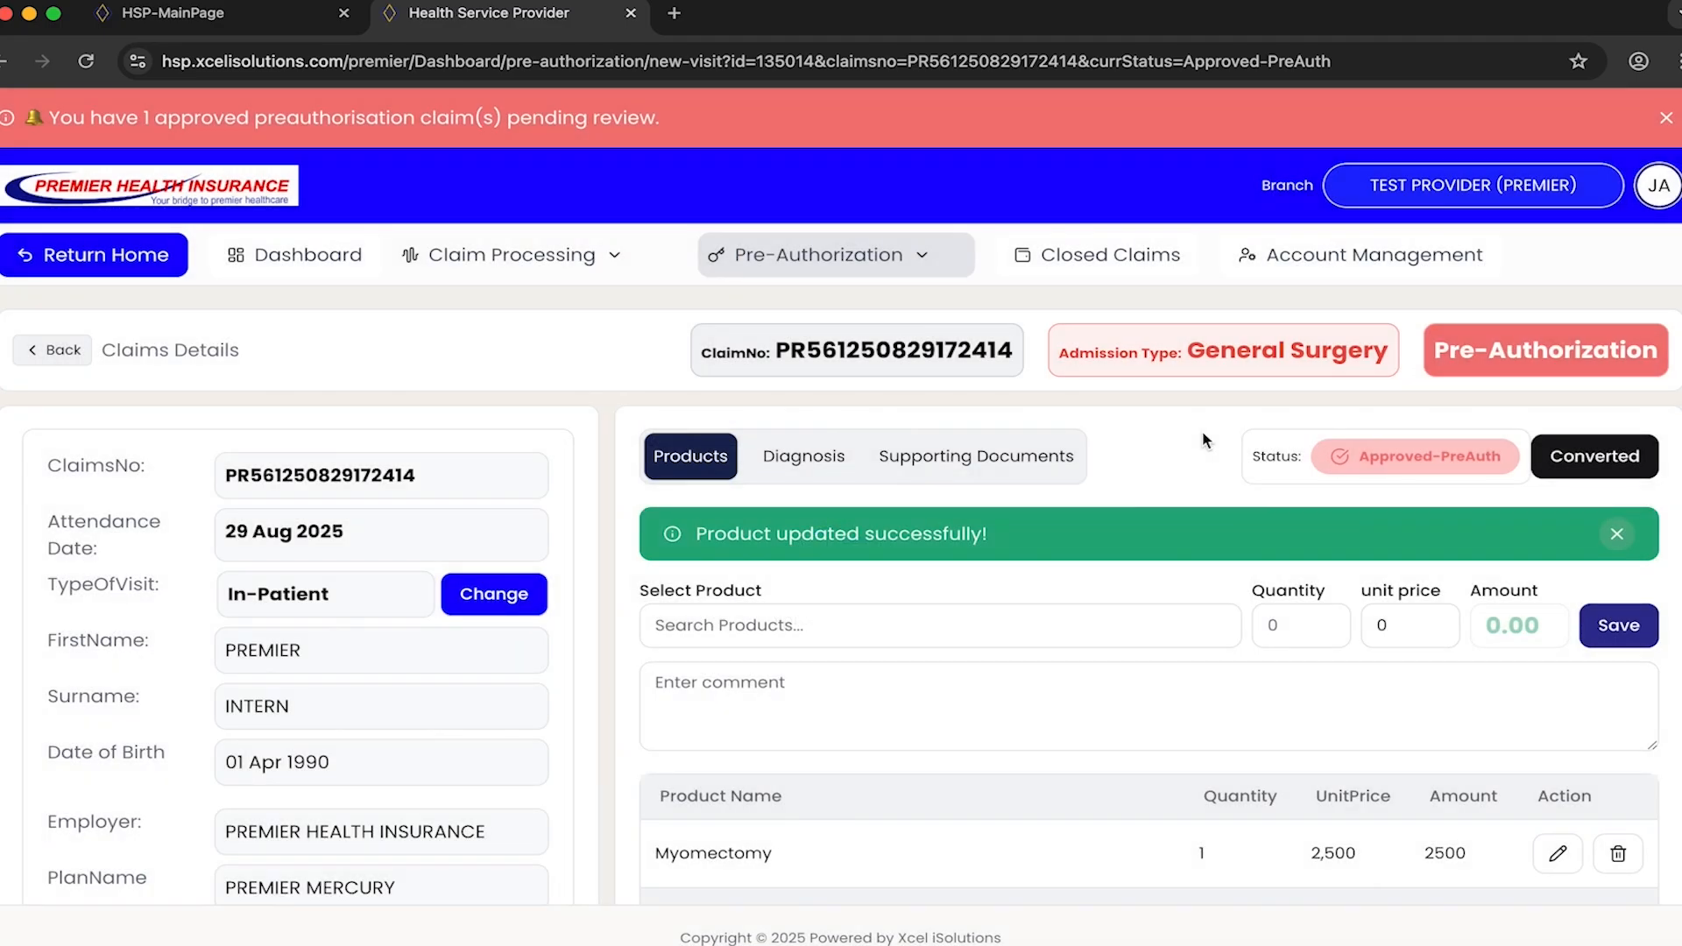
- List the in-use claims and open the converted in-patient claim dated 29 Aug 2025
{"action": "left_click", "coordinate": [609, 259]}
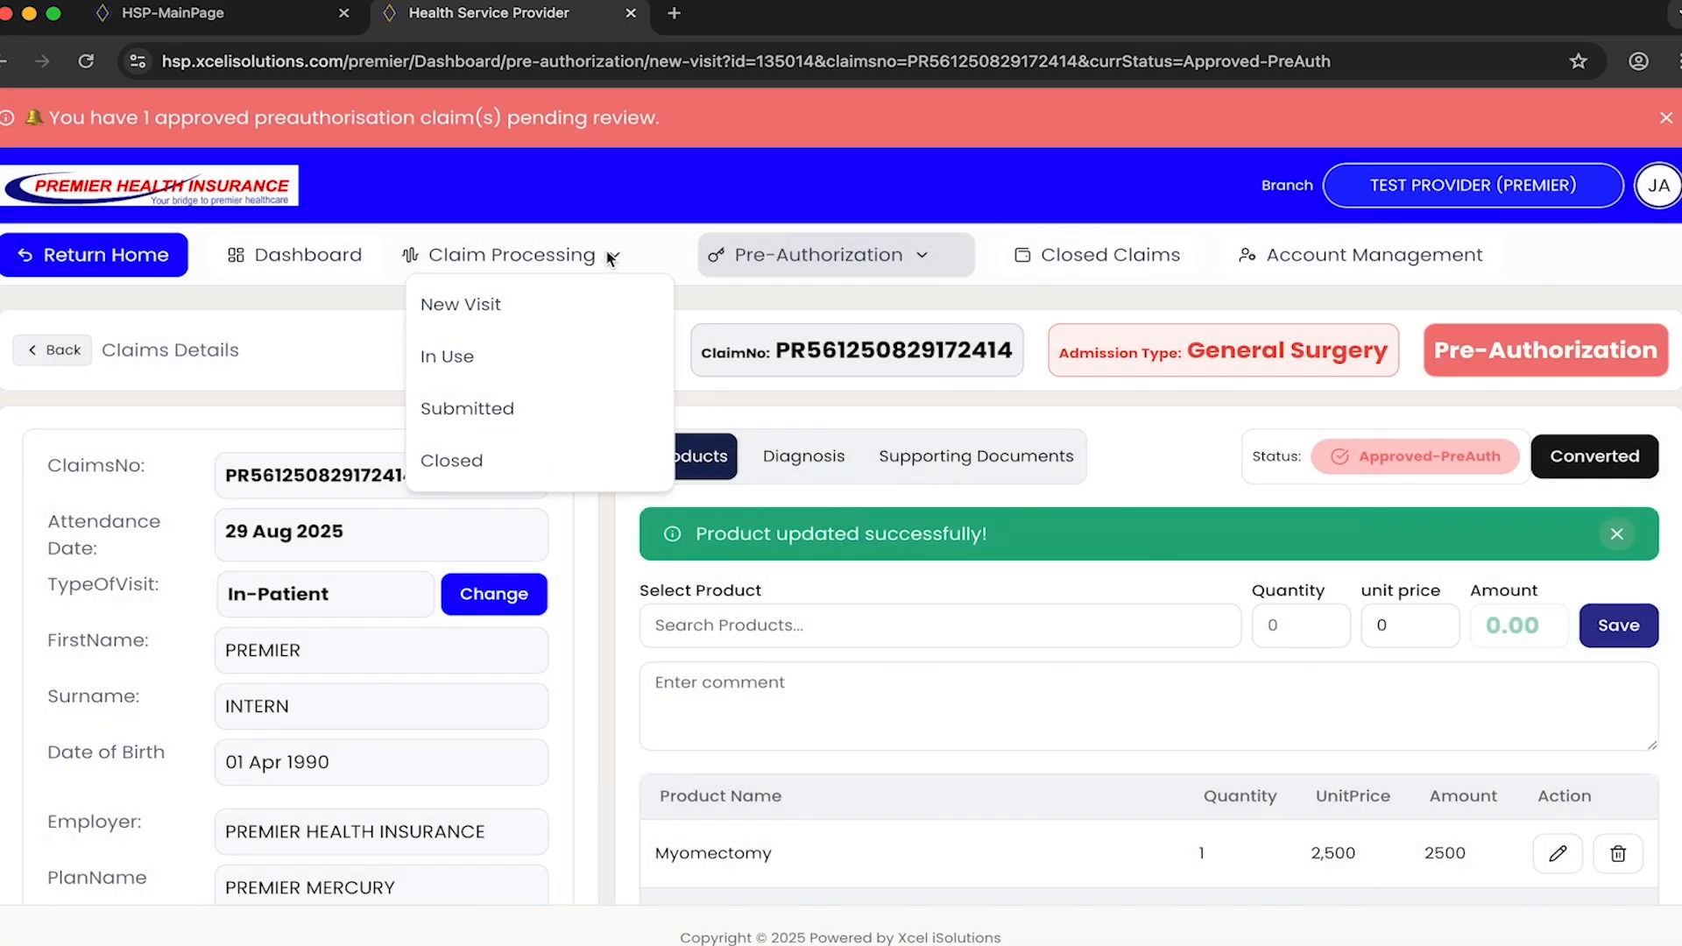
{"action": "left_click", "coordinate": [506, 366]}
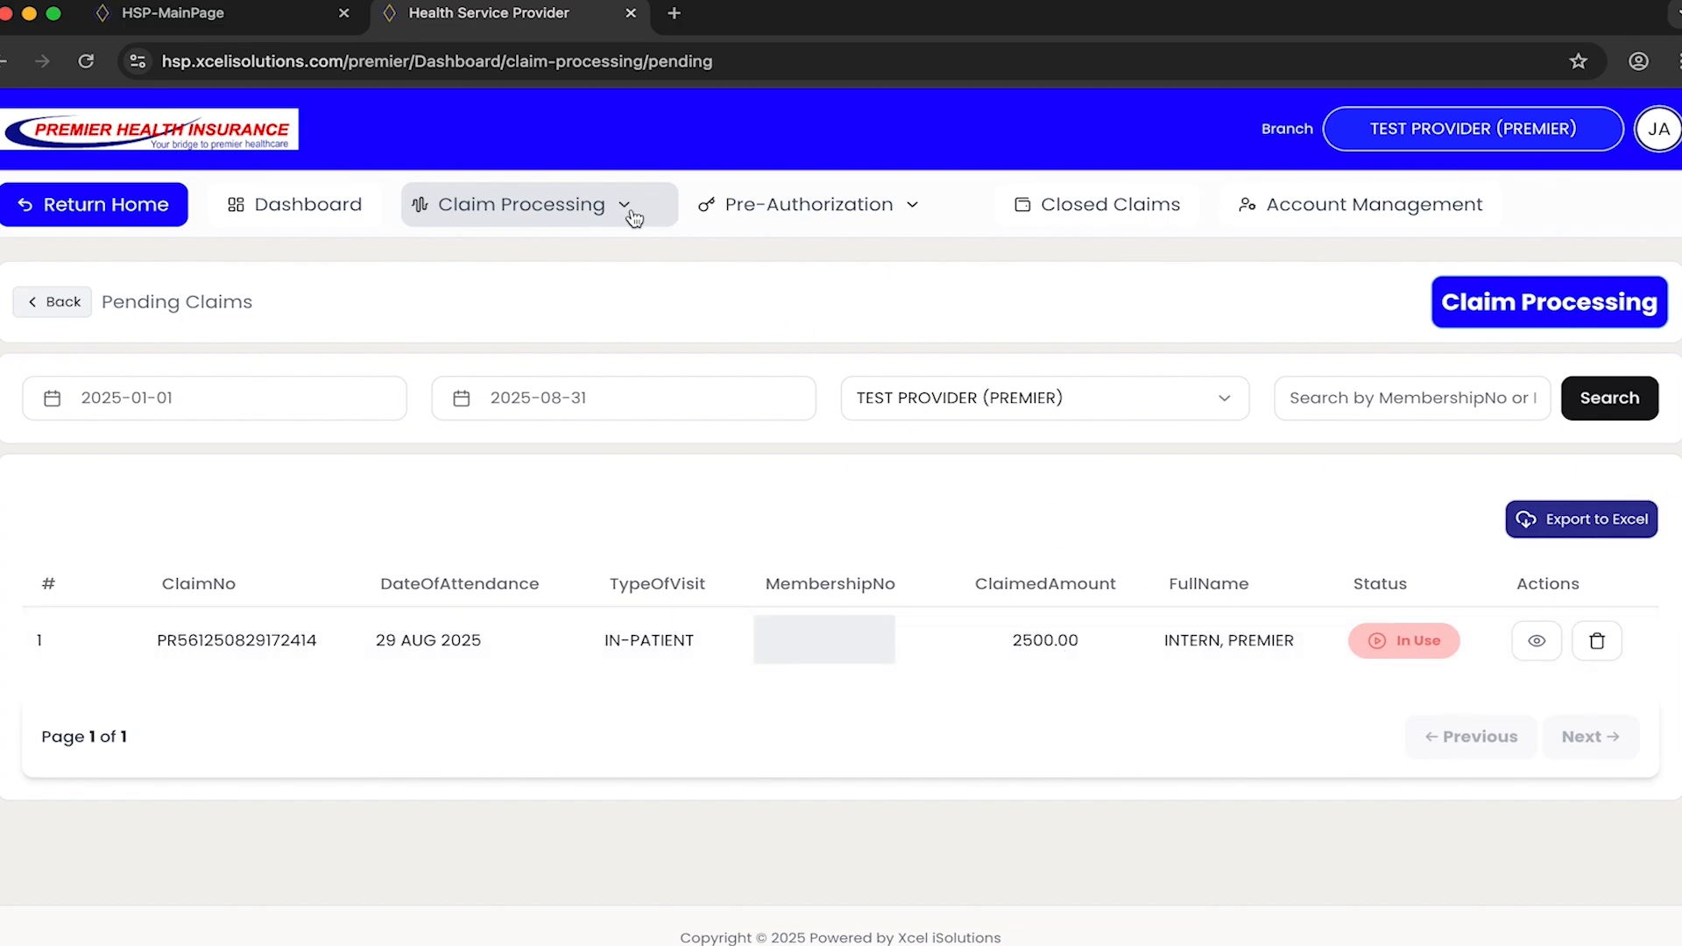
{"action": "left_click", "coordinate": [1536, 645]}
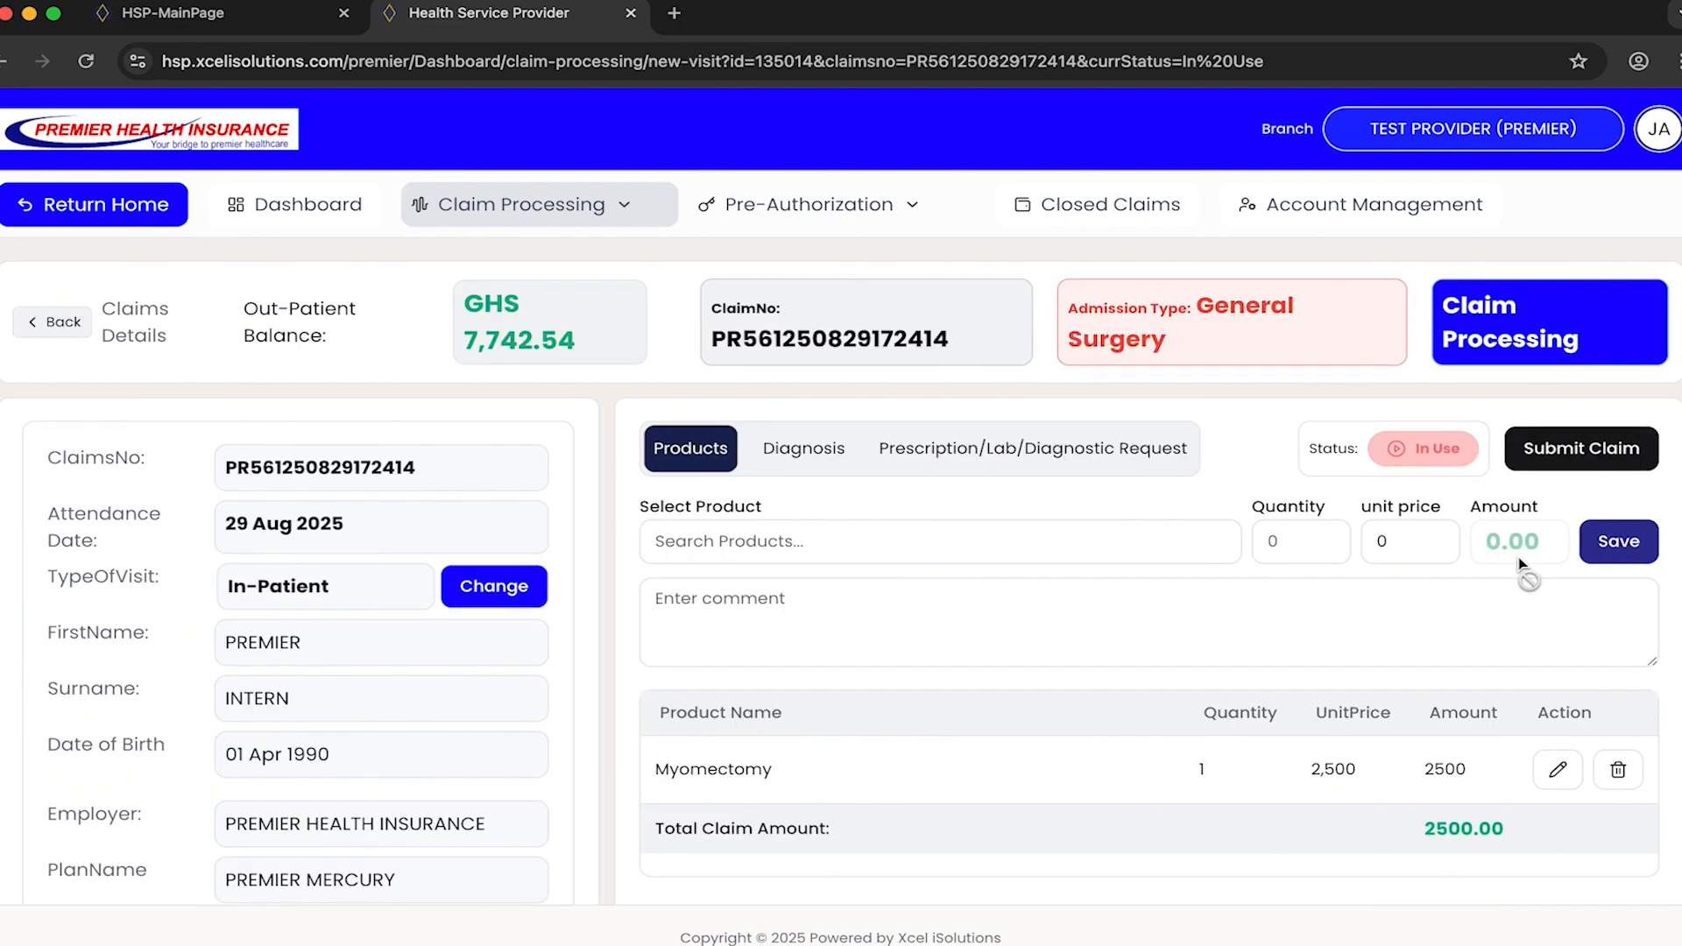
- Submit the in-patient claim with the discharge date August 31st, 2025 and no comment
{"action": "left_click", "coordinate": [1585, 451]}
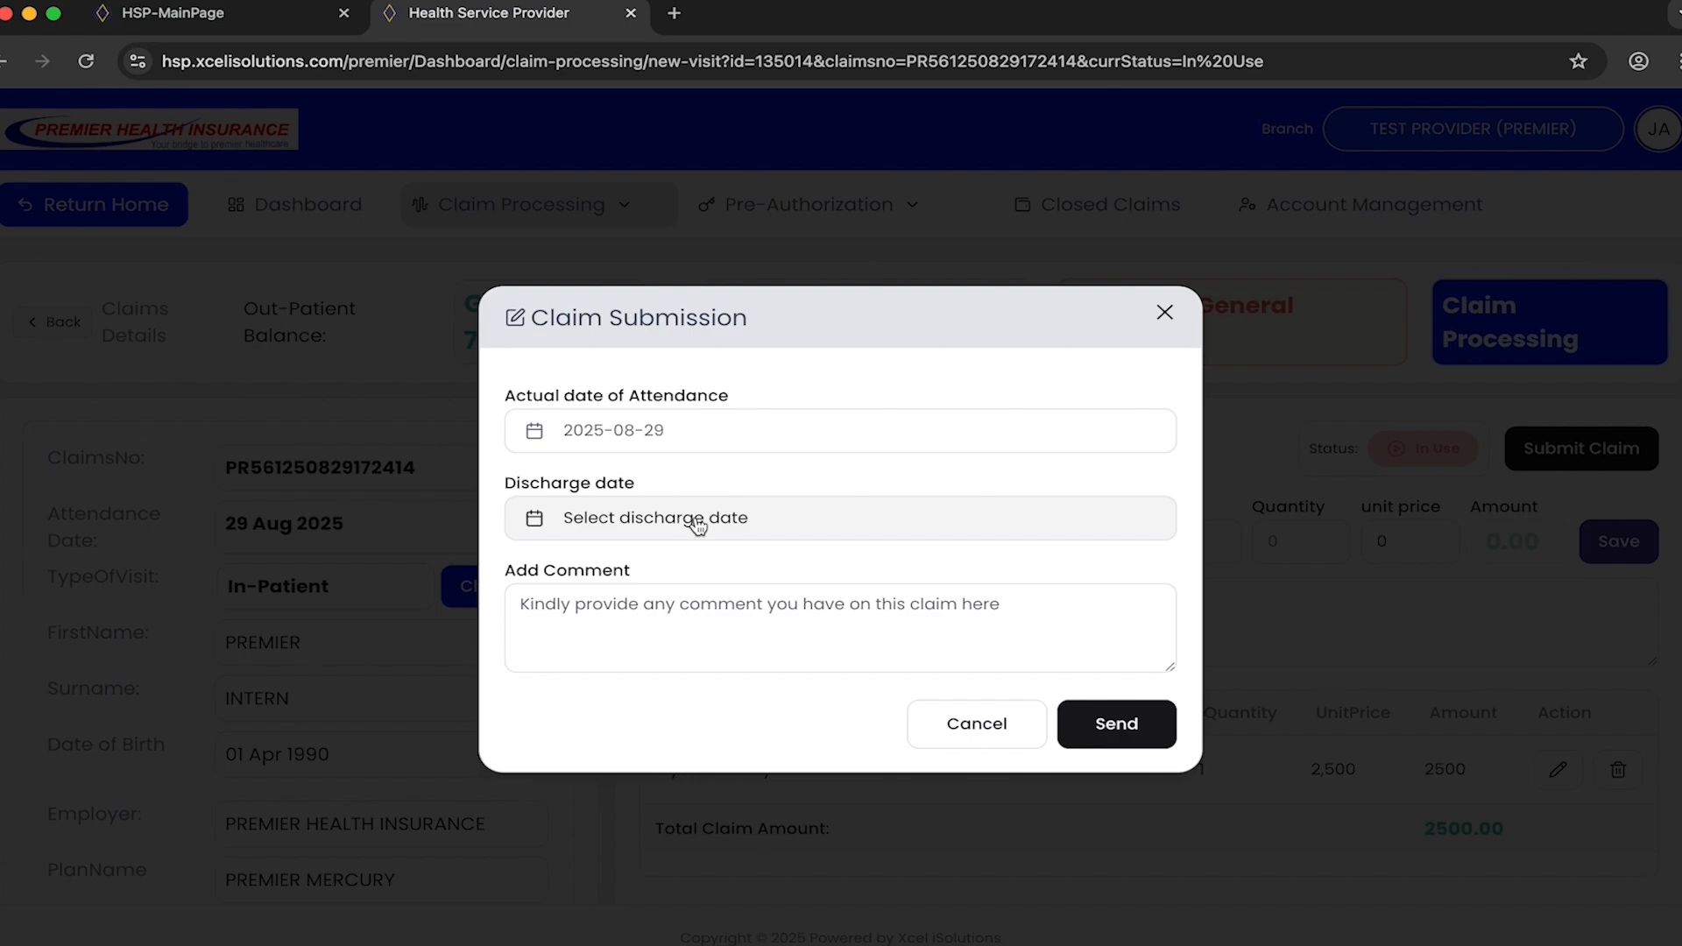
{"action": "left_click", "coordinate": [793, 532]}
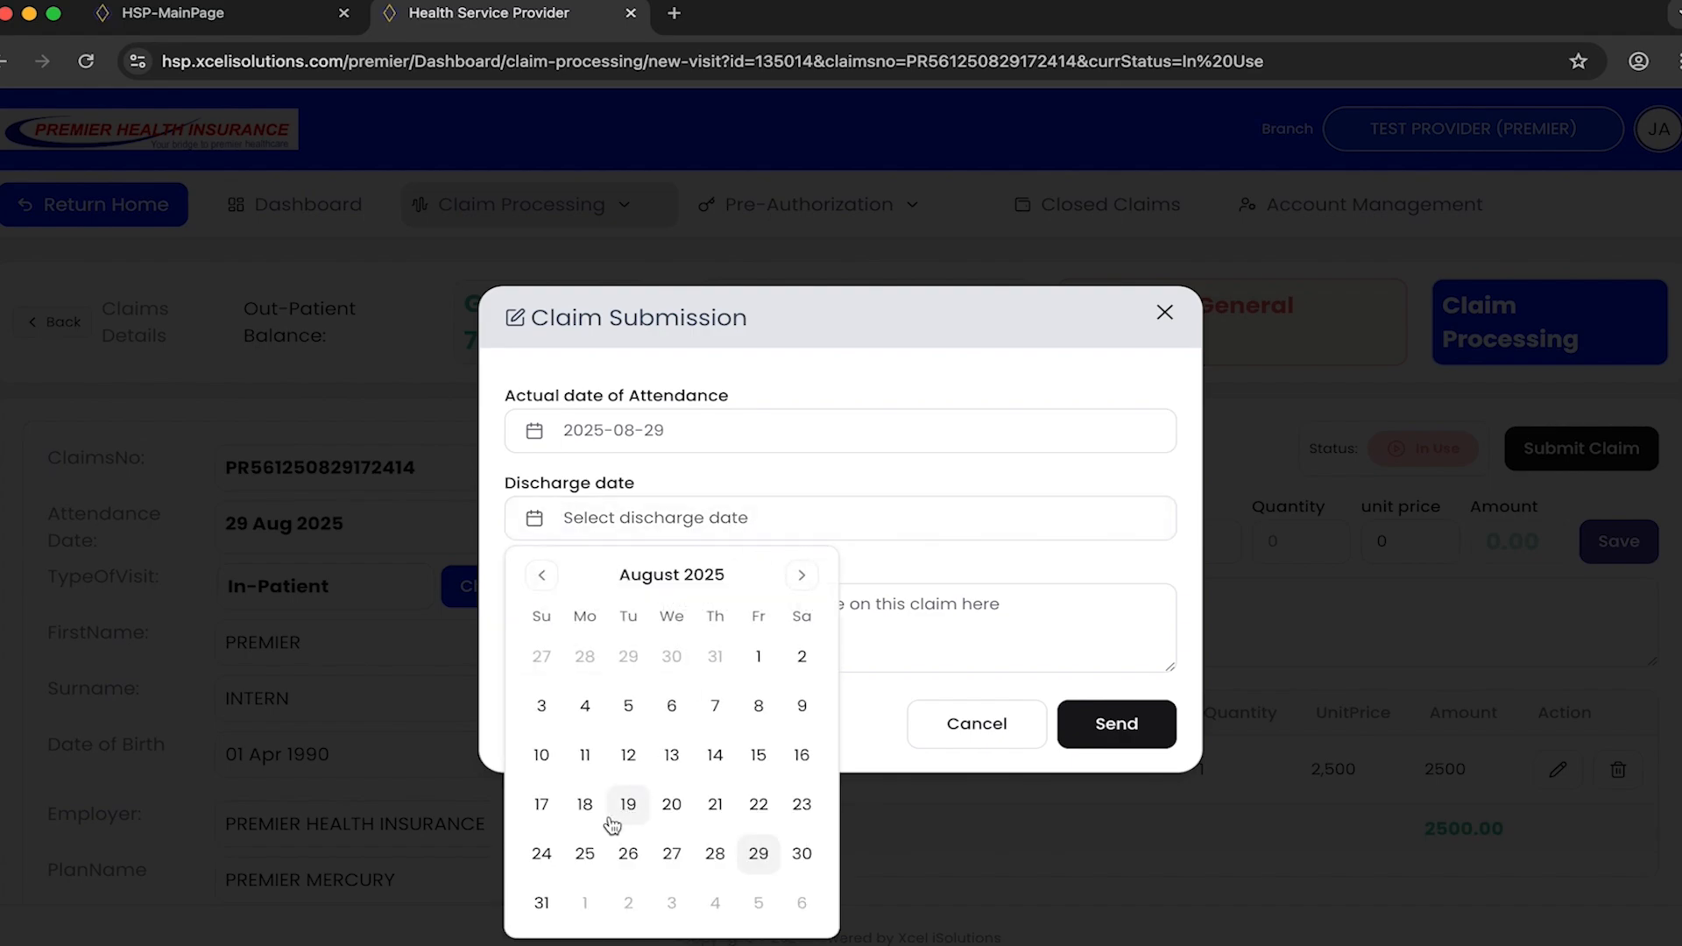
{"action": "left_click", "coordinate": [543, 904]}
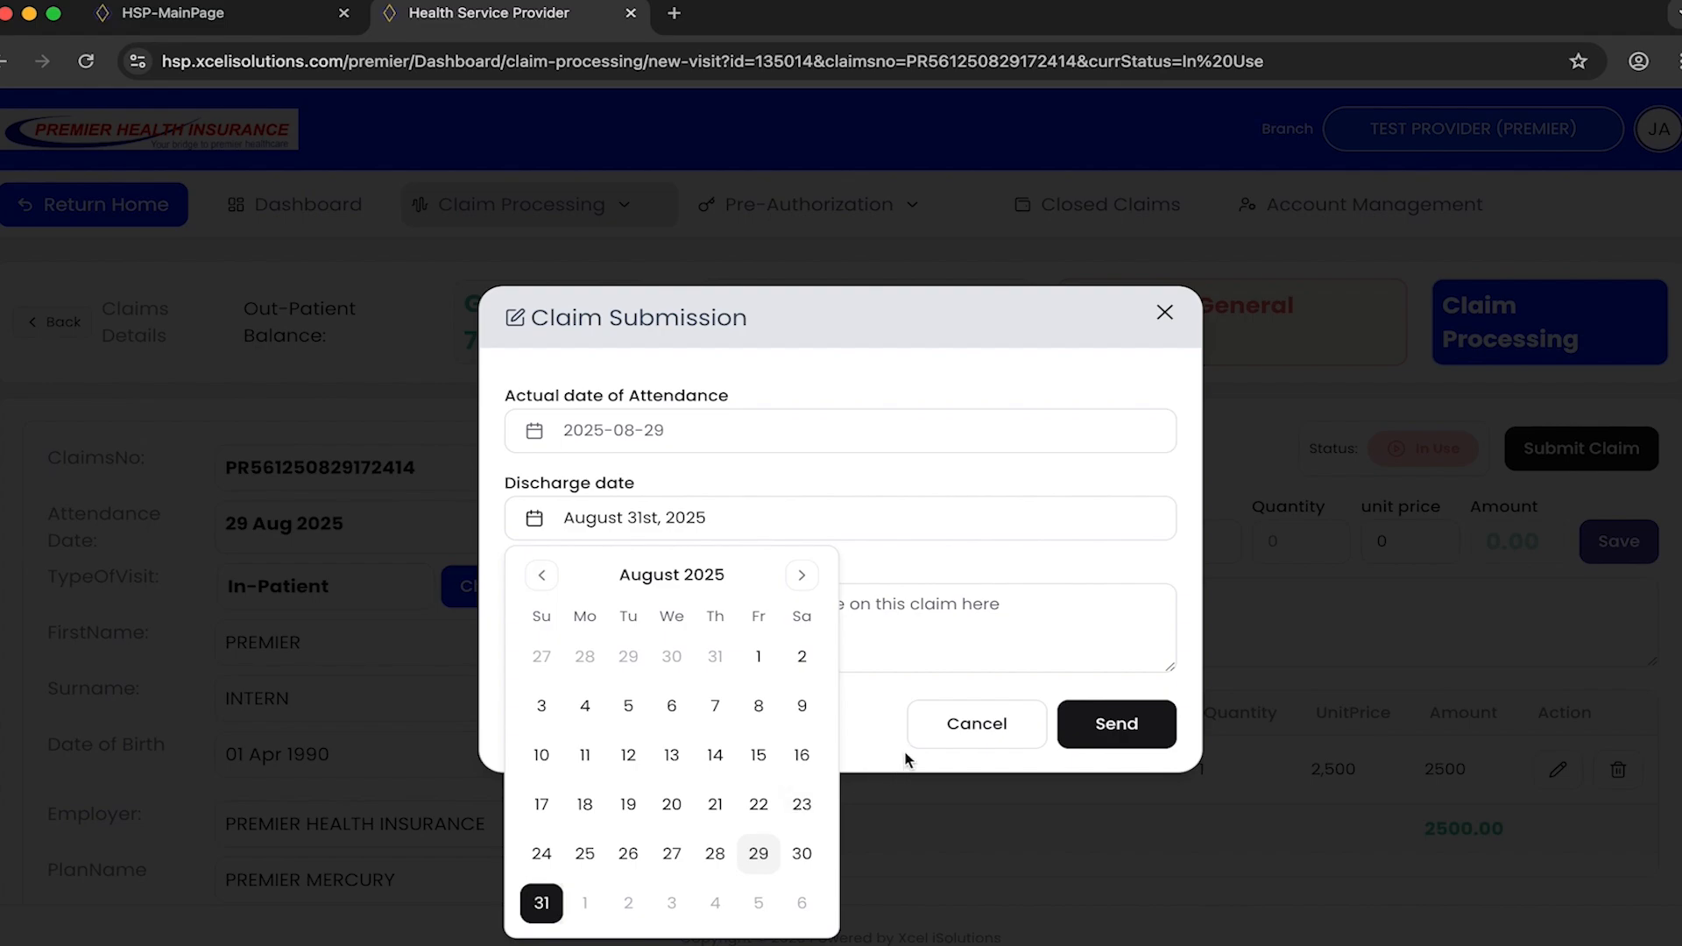
{"action": "left_click", "coordinate": [943, 655]}
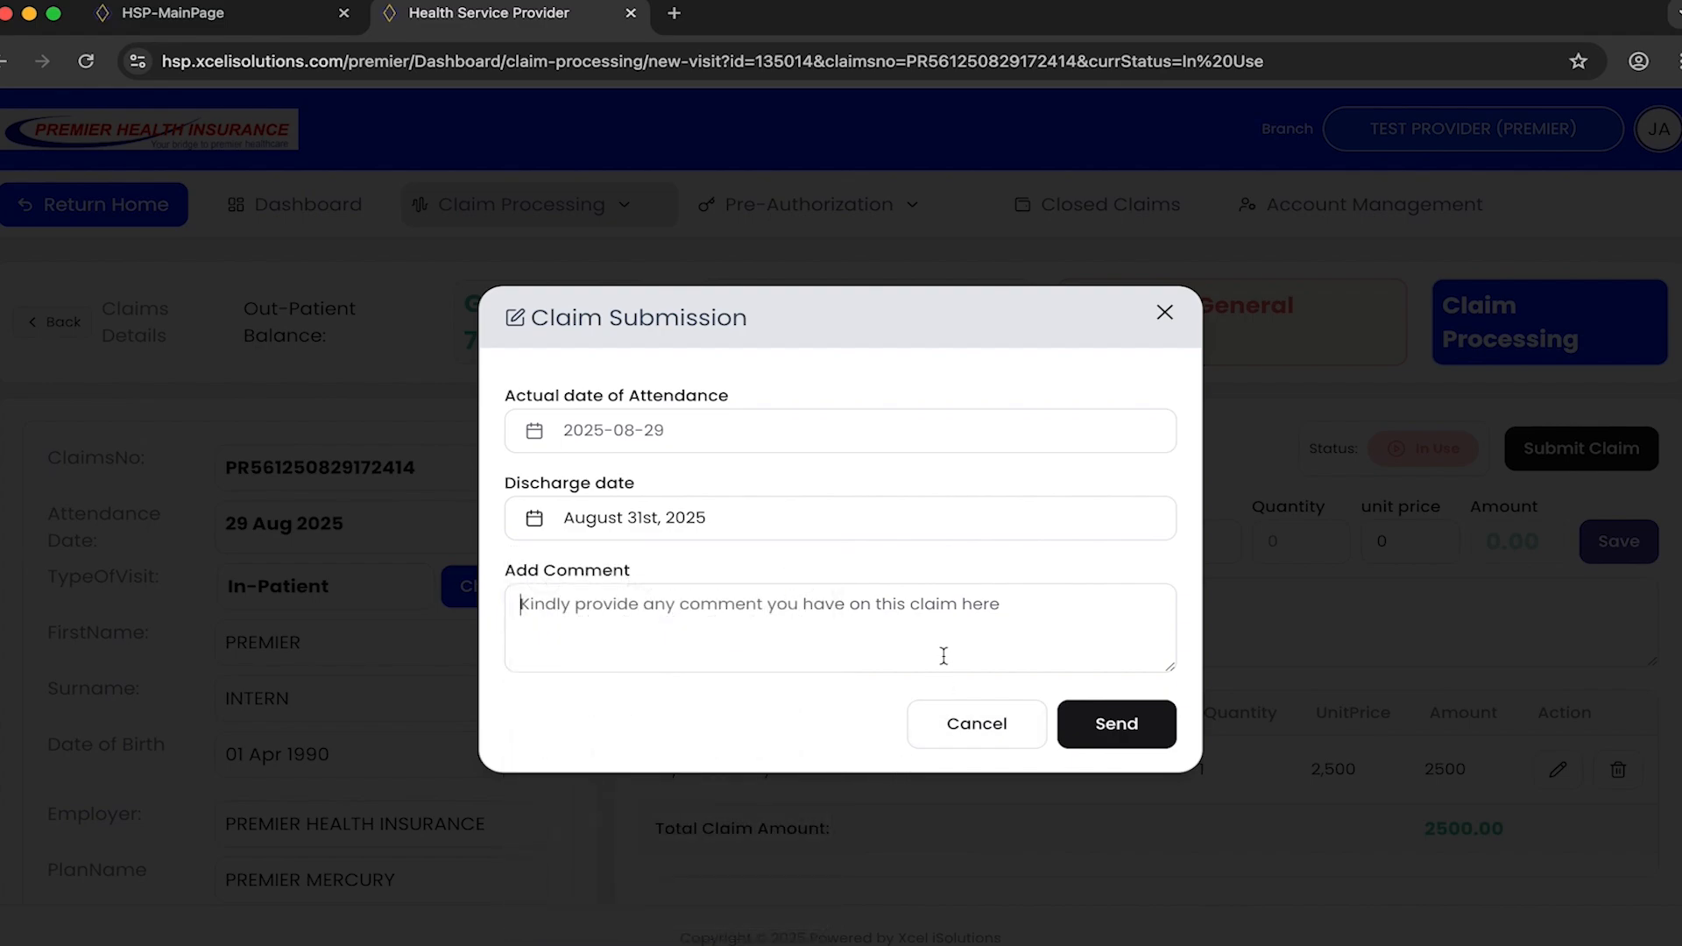
{"action": "left_click", "coordinate": [1101, 720]}
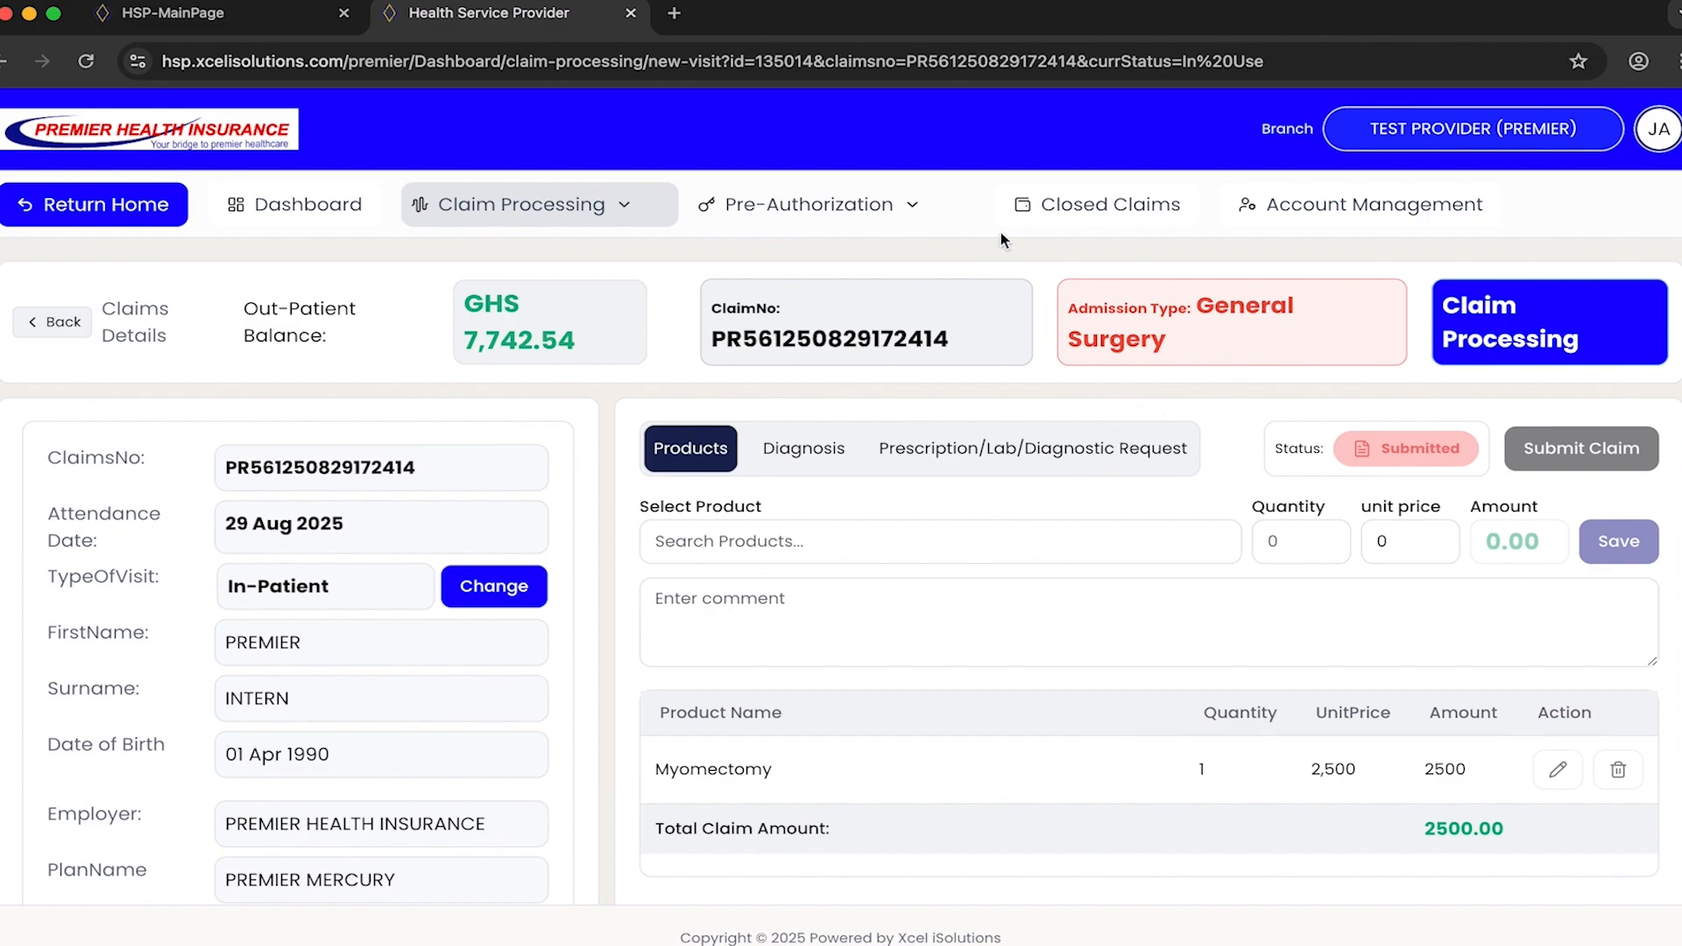
- View the monthly closing information of TEST PROVIDER (PREMIER) for the period August 31st, 2025, and leave without closing the claims
{"action": "left_click", "coordinate": [1107, 219]}
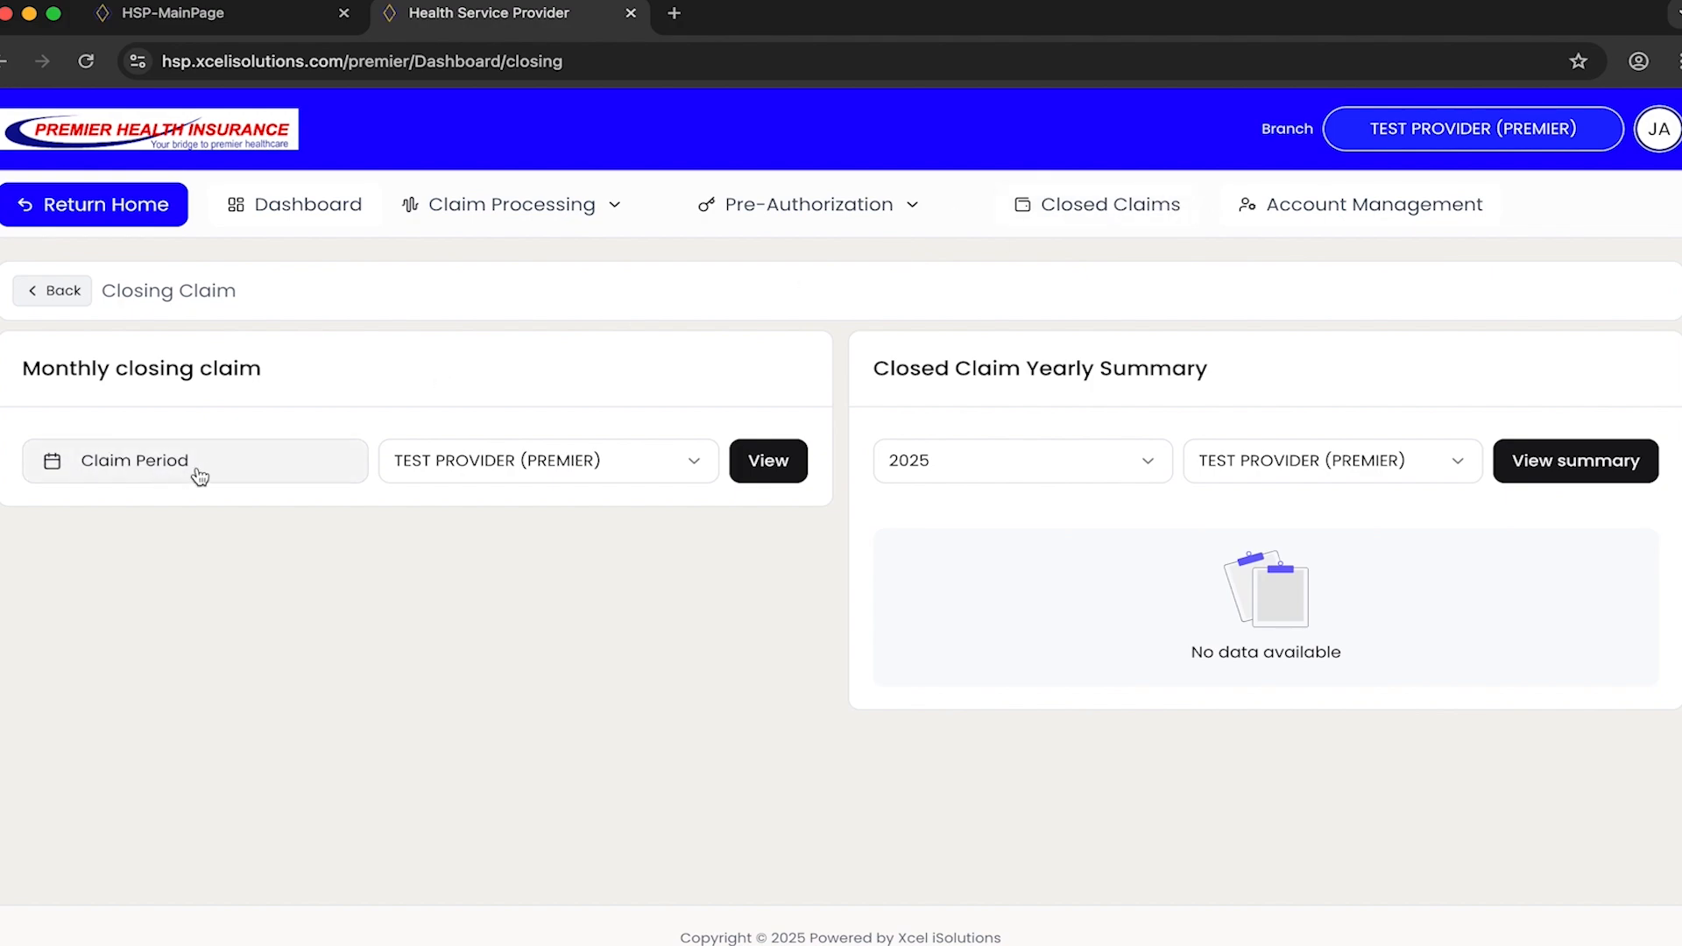
{"action": "left_click", "coordinate": [227, 465]}
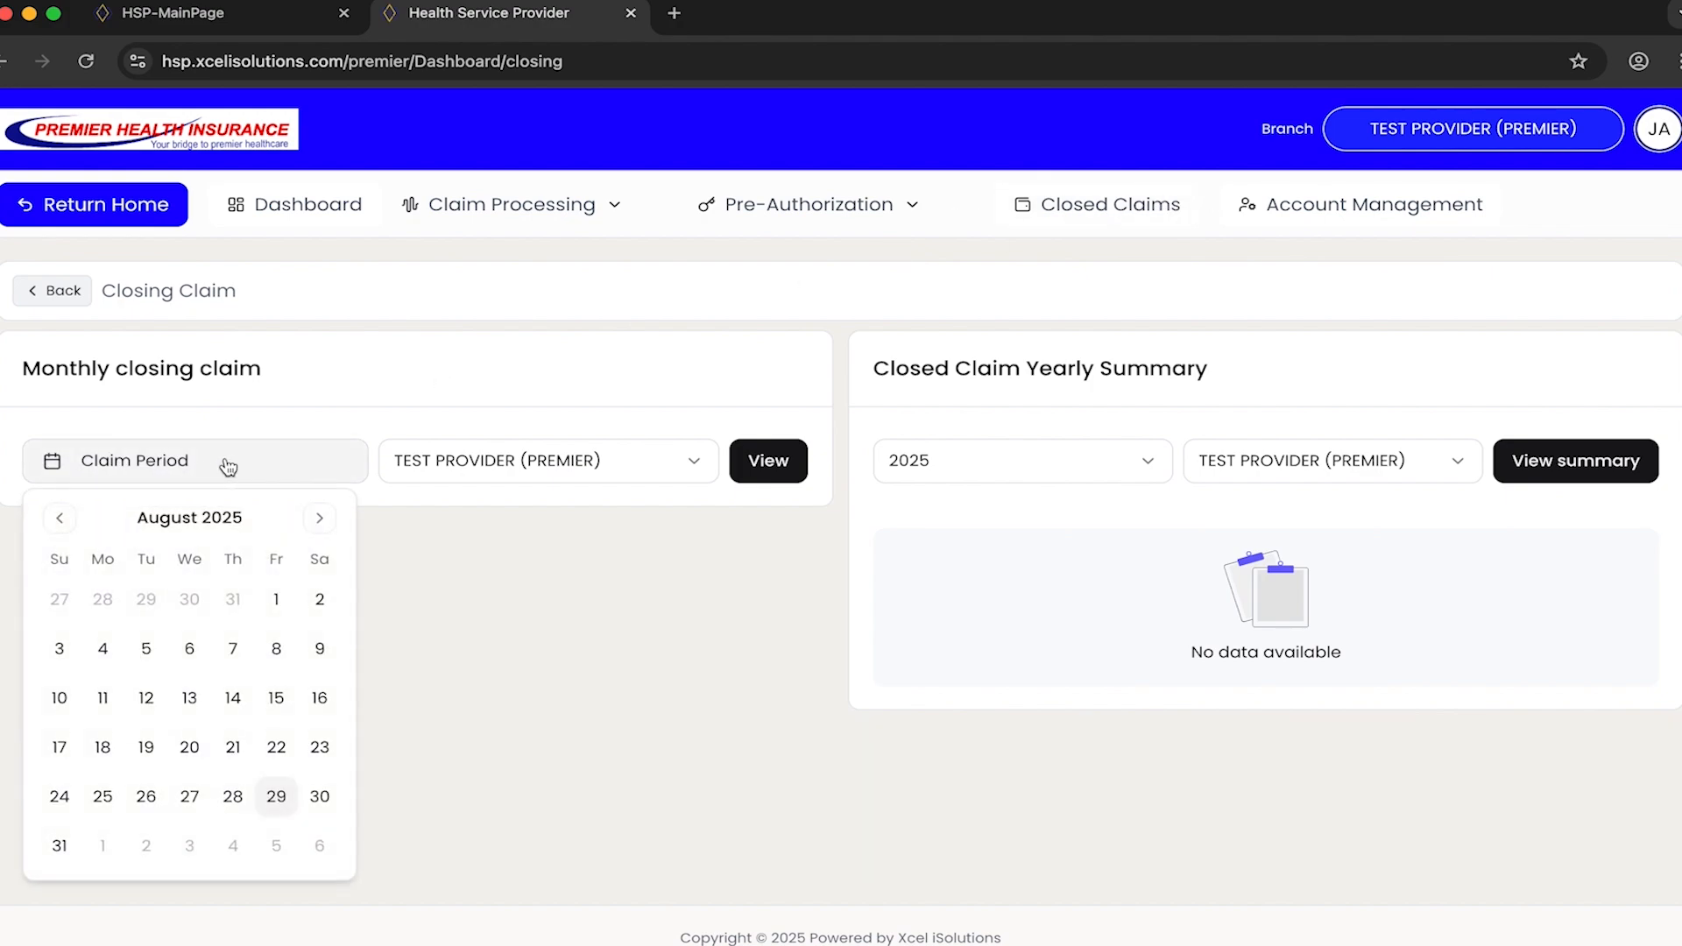
{"action": "left_click", "coordinate": [61, 846]}
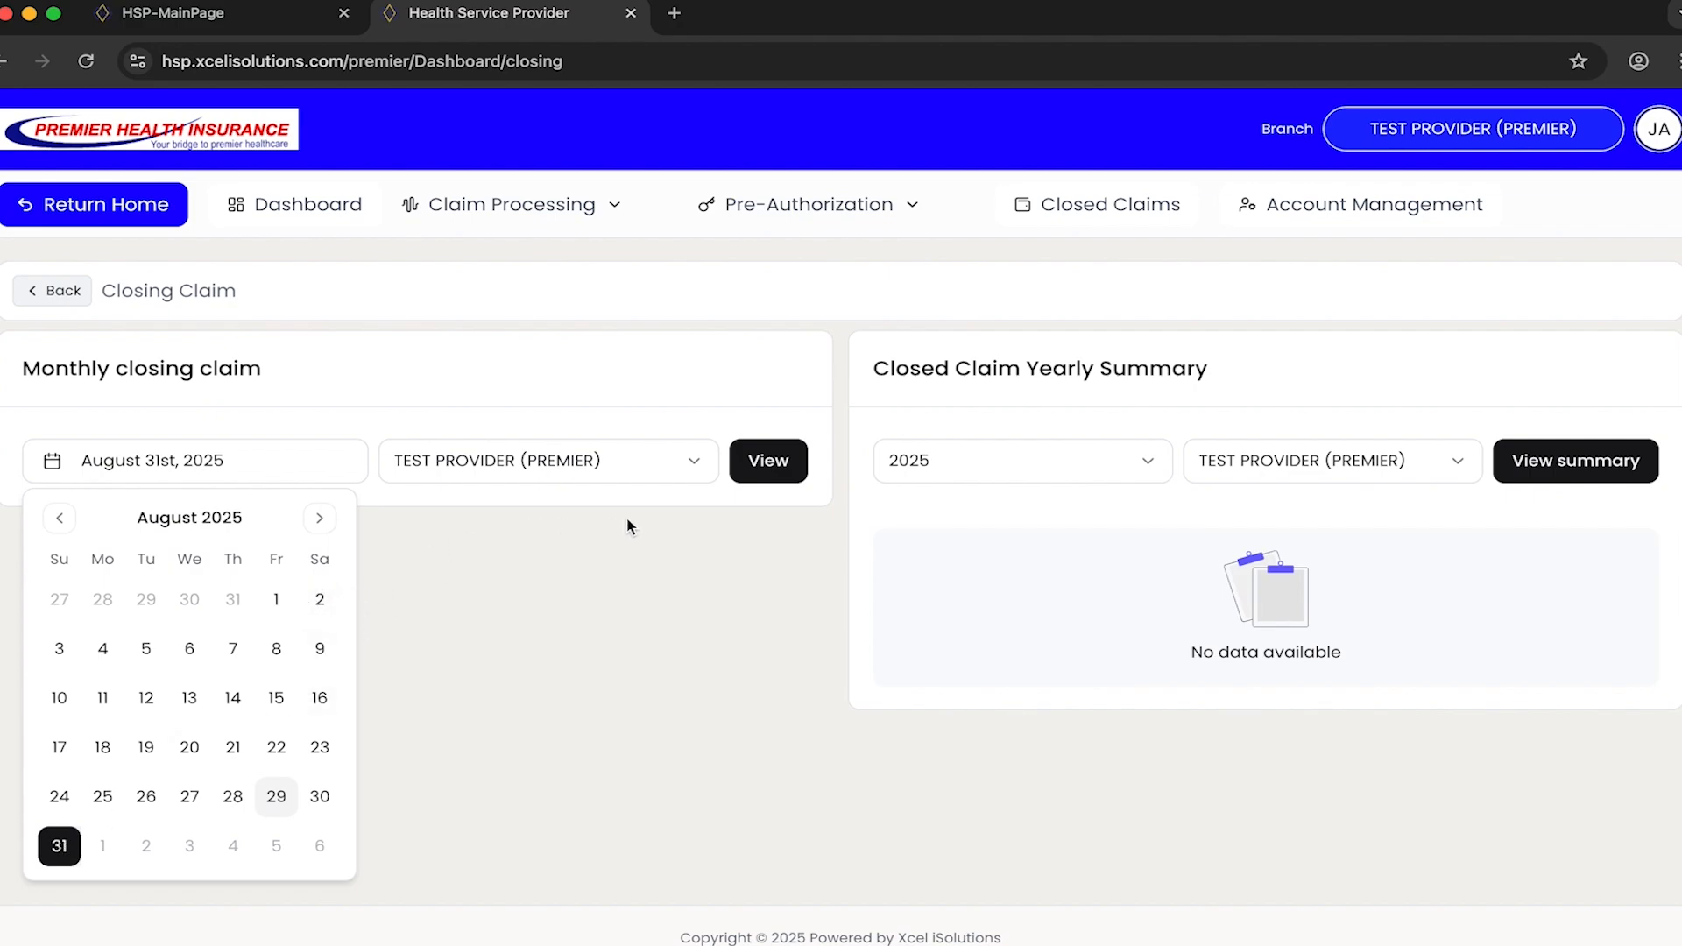
{"action": "left_click", "coordinate": [776, 465]}
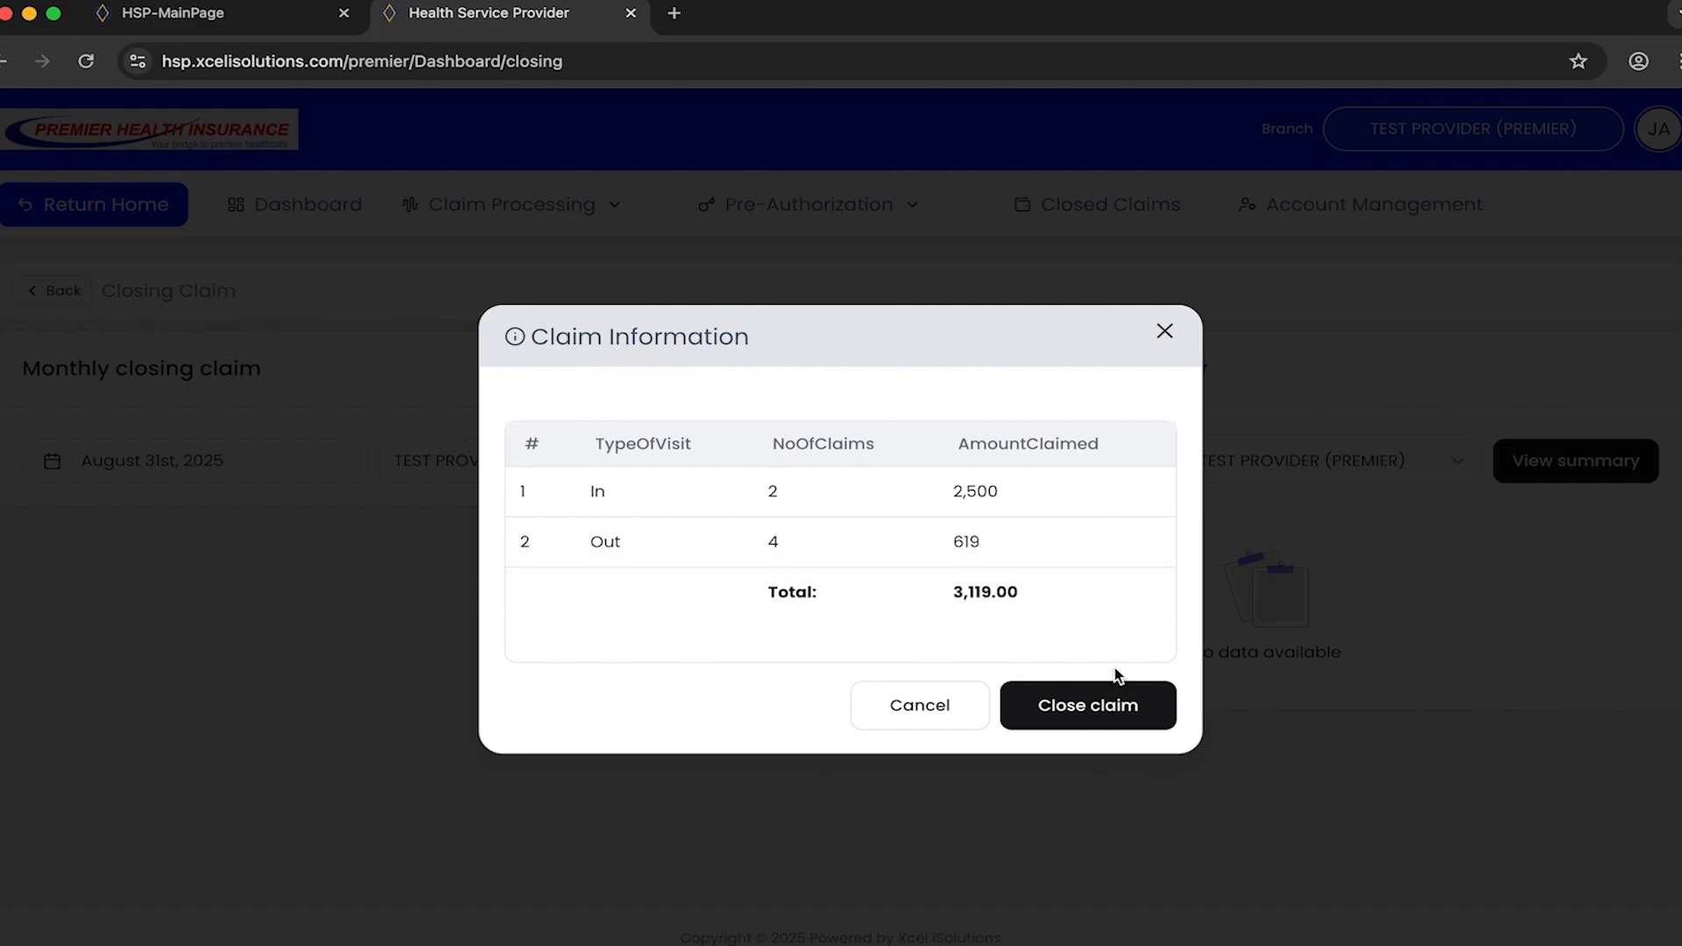
{"action": "left_click", "coordinate": [955, 709]}
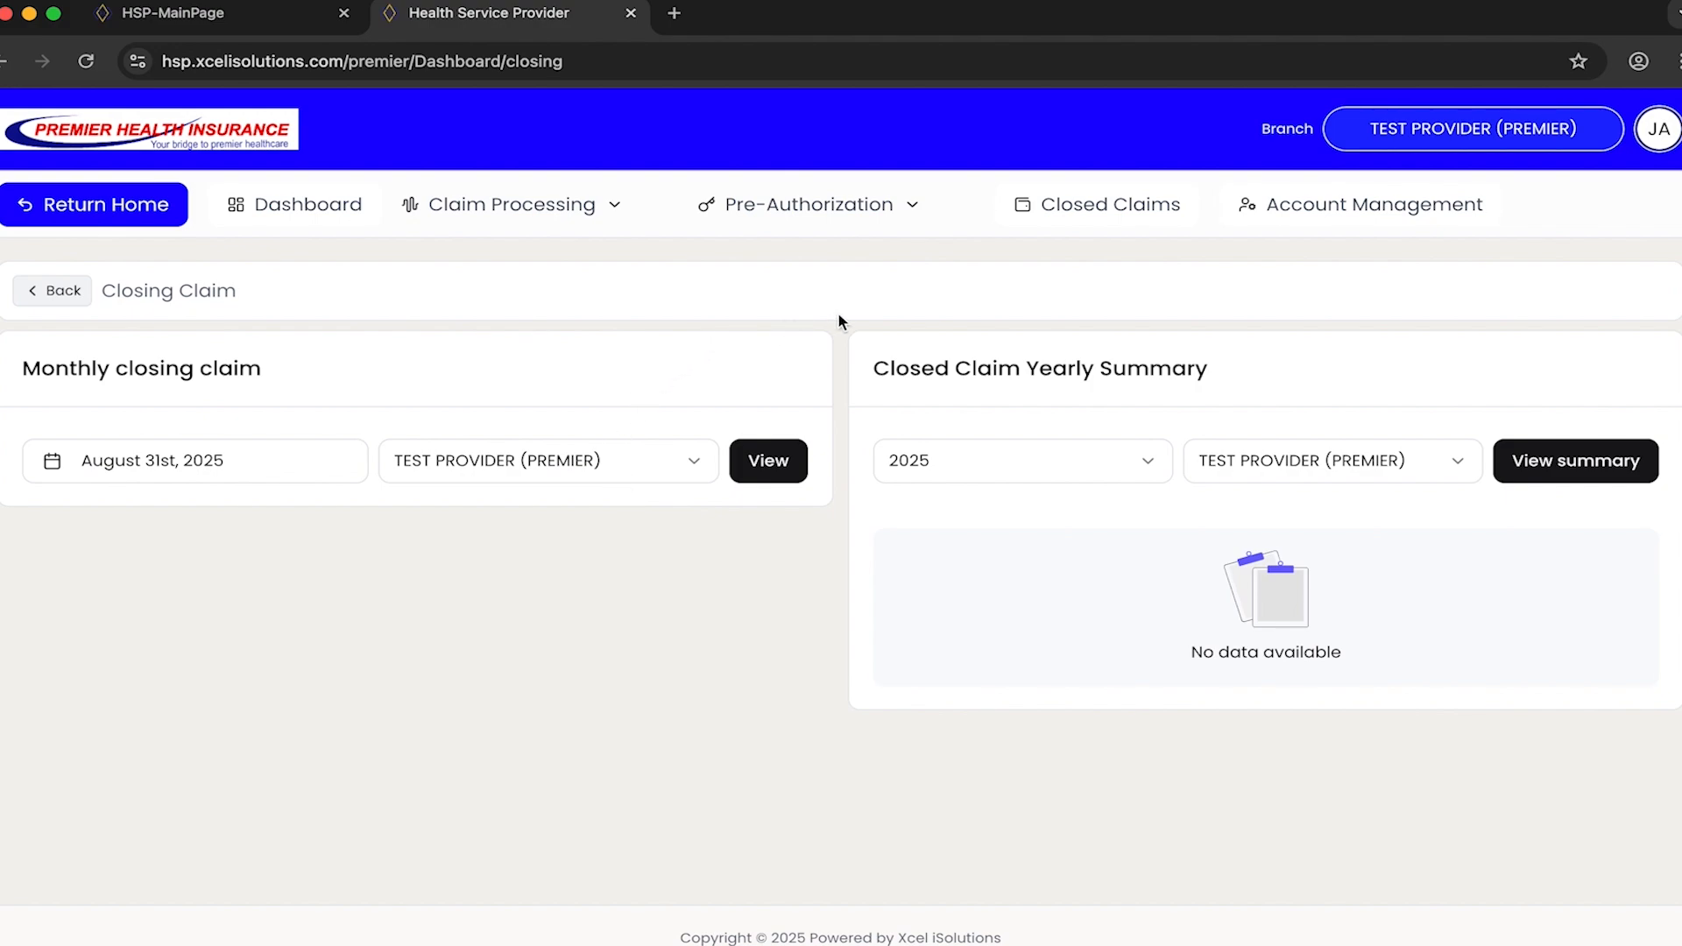
- Review the provider's tariffs in Account Management, switch to its claim batches, and highlight the batch number of the July 2025 batch
{"action": "left_click", "coordinate": [1347, 207]}
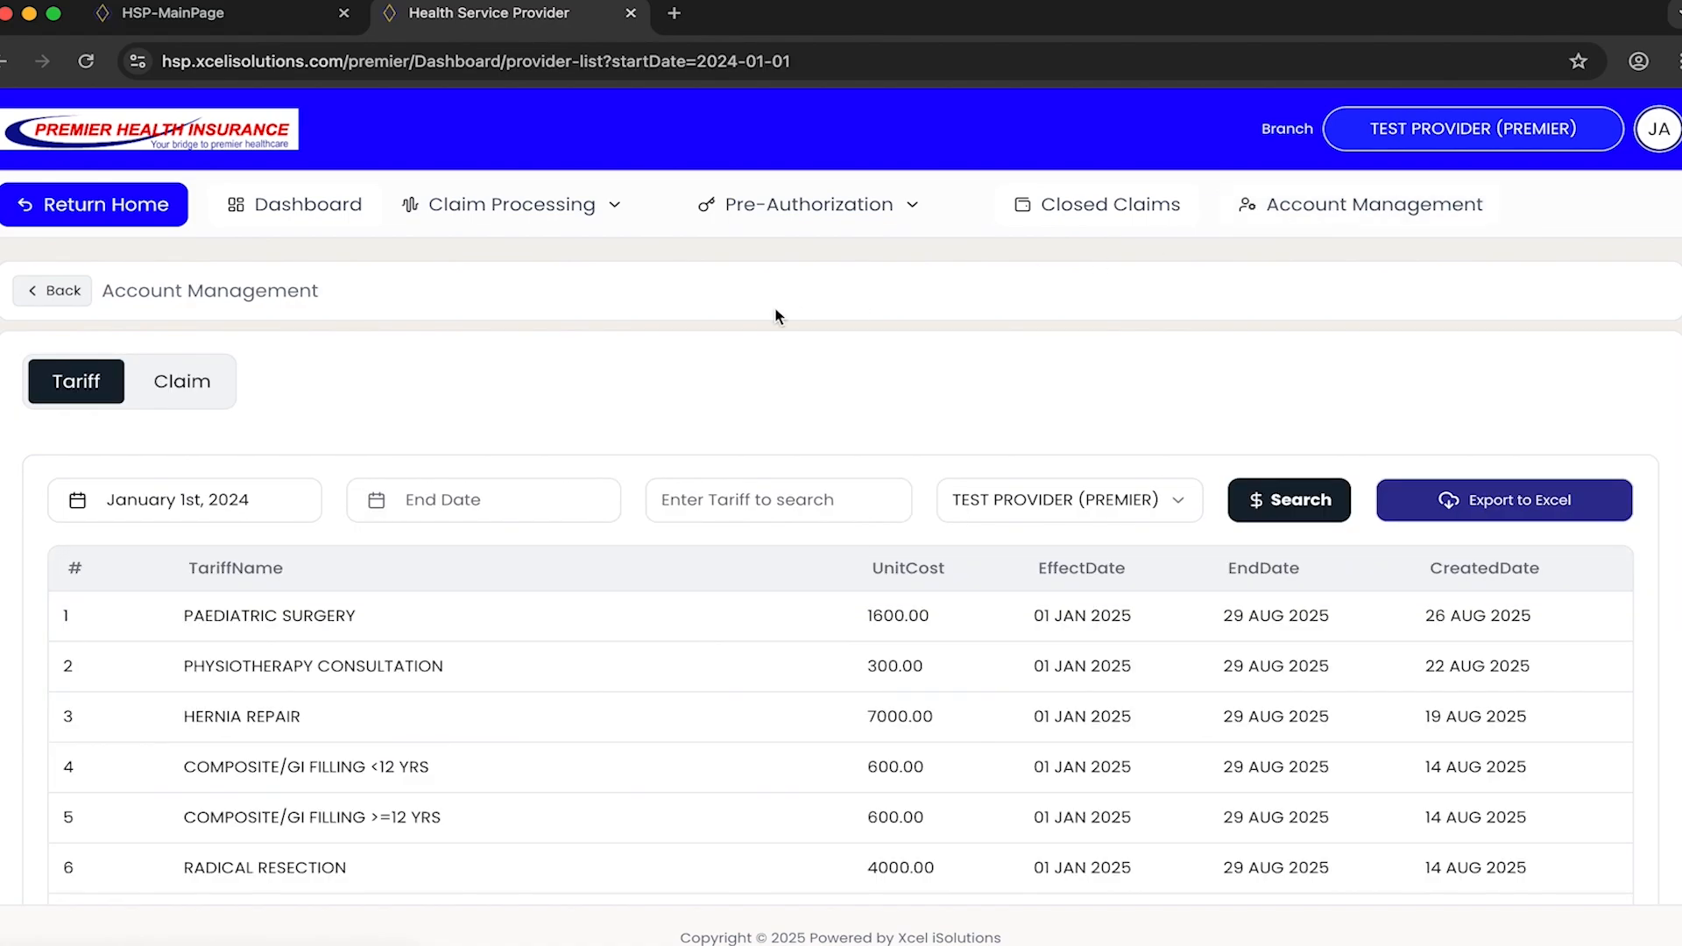
{"action": "left_click", "coordinate": [176, 385]}
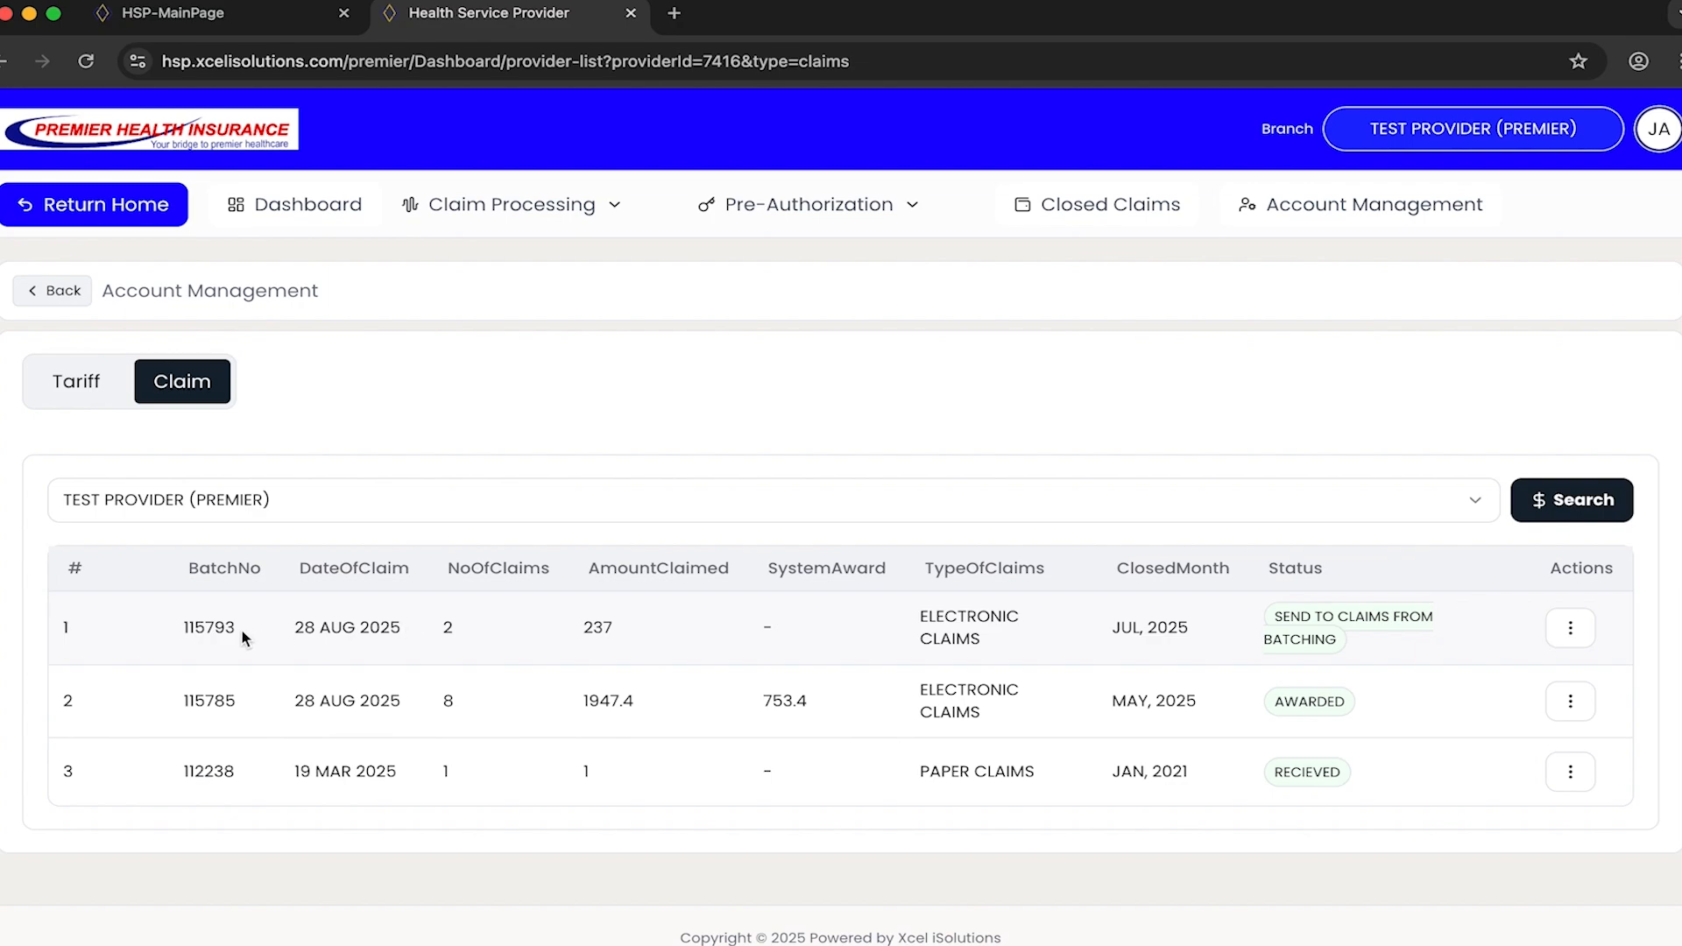
{"action": "left_click_drag", "start_coordinate": [250, 628], "coordinate": [180, 624]}
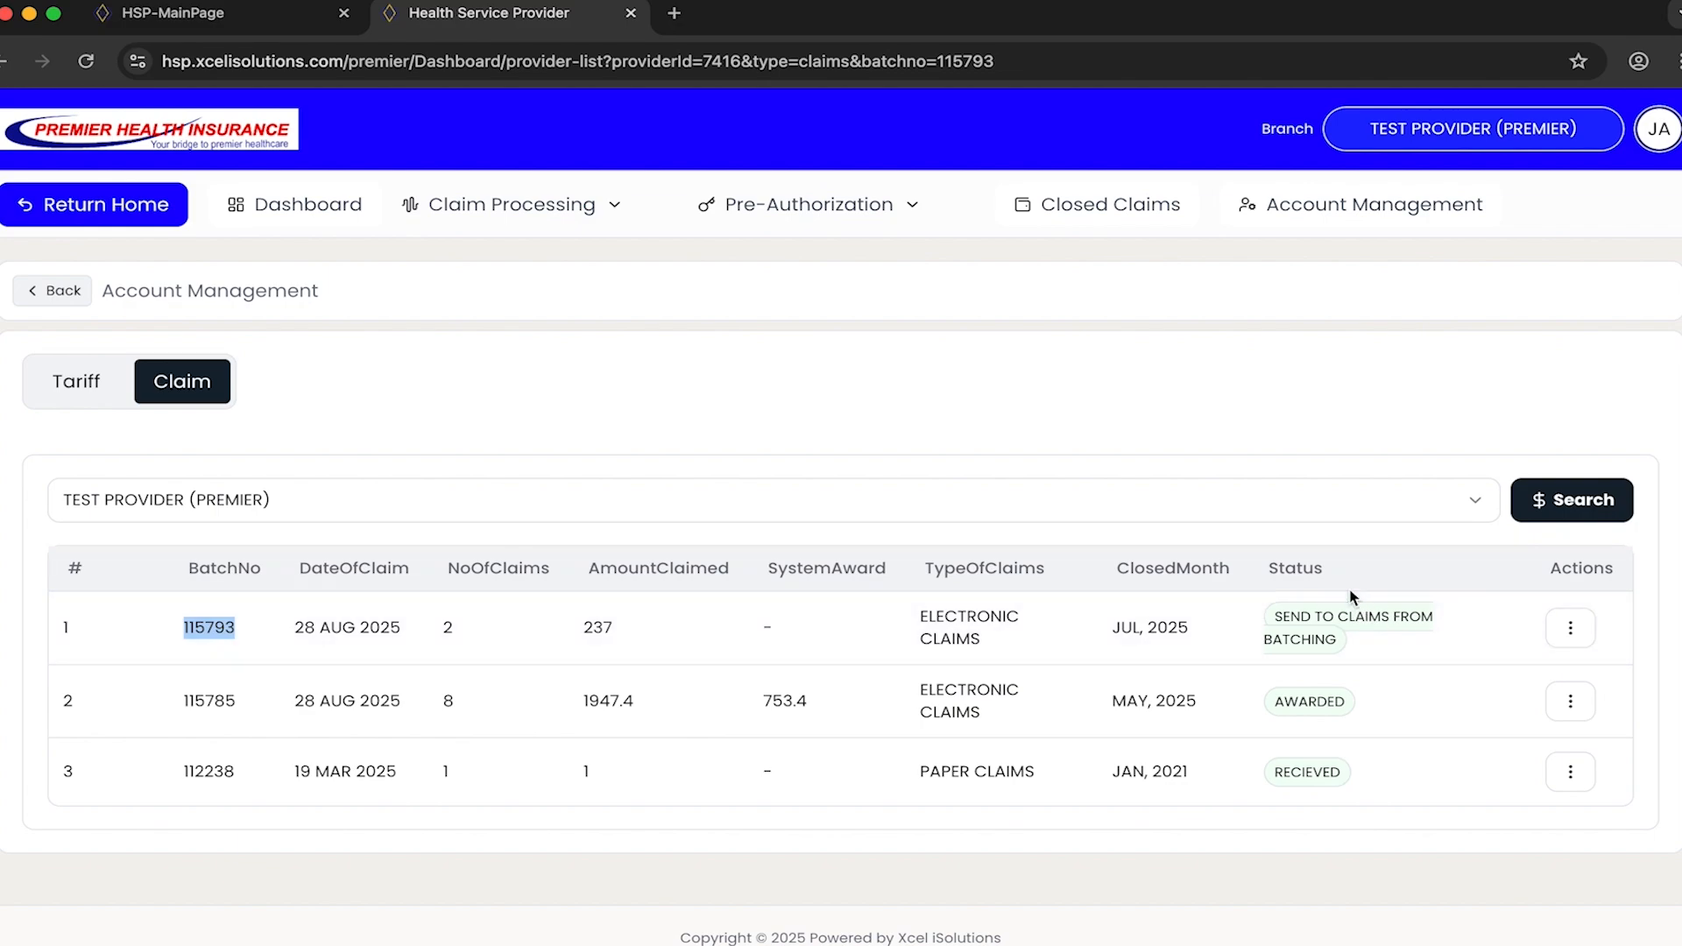
- Check the available actions for the July 2025 claim batch and for the awarded May 2025 batch
{"action": "left_click", "coordinate": [1570, 628]}
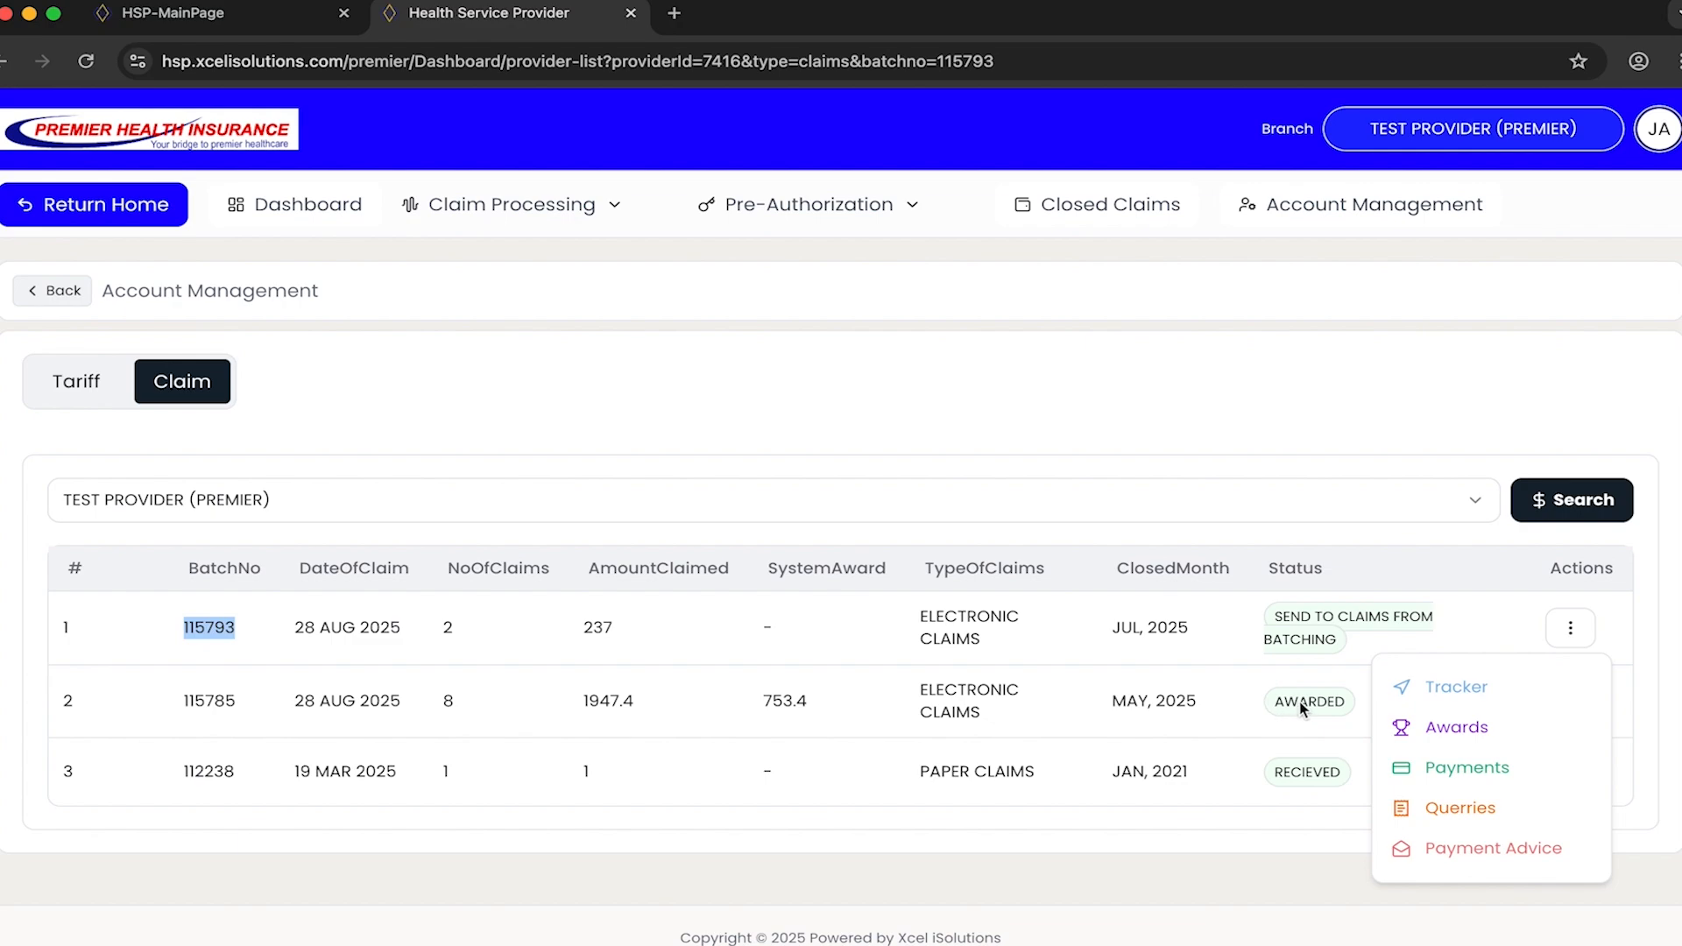
{"action": "left_click", "coordinate": [1275, 701]}
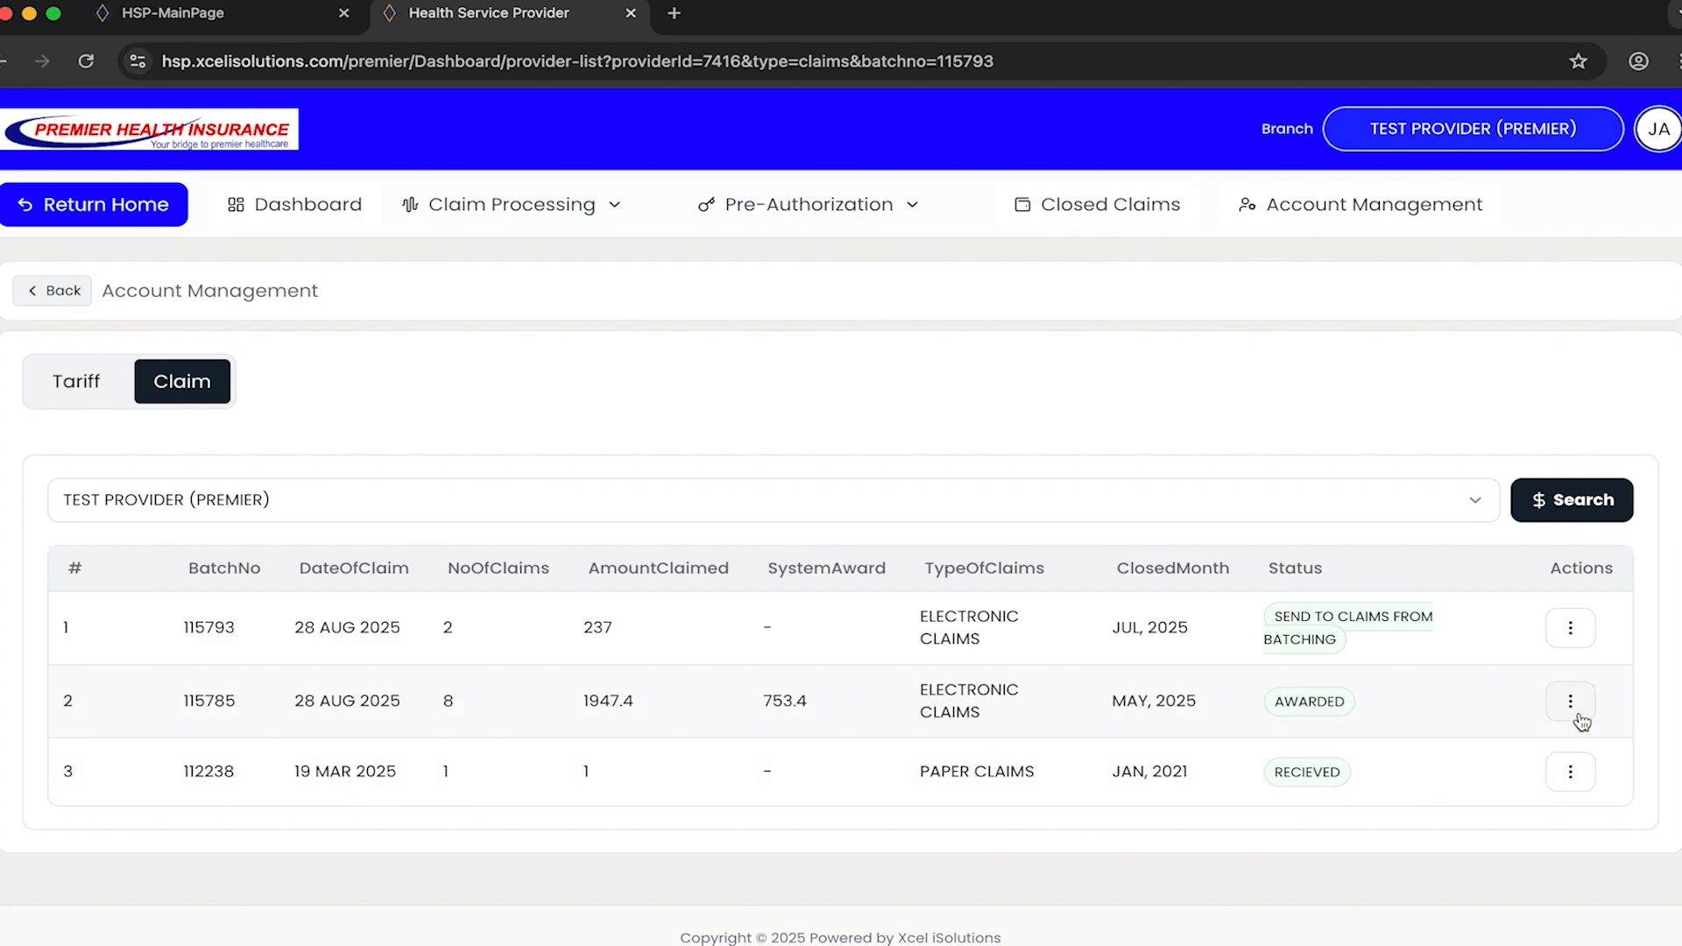
{"action": "left_click", "coordinate": [1572, 705]}
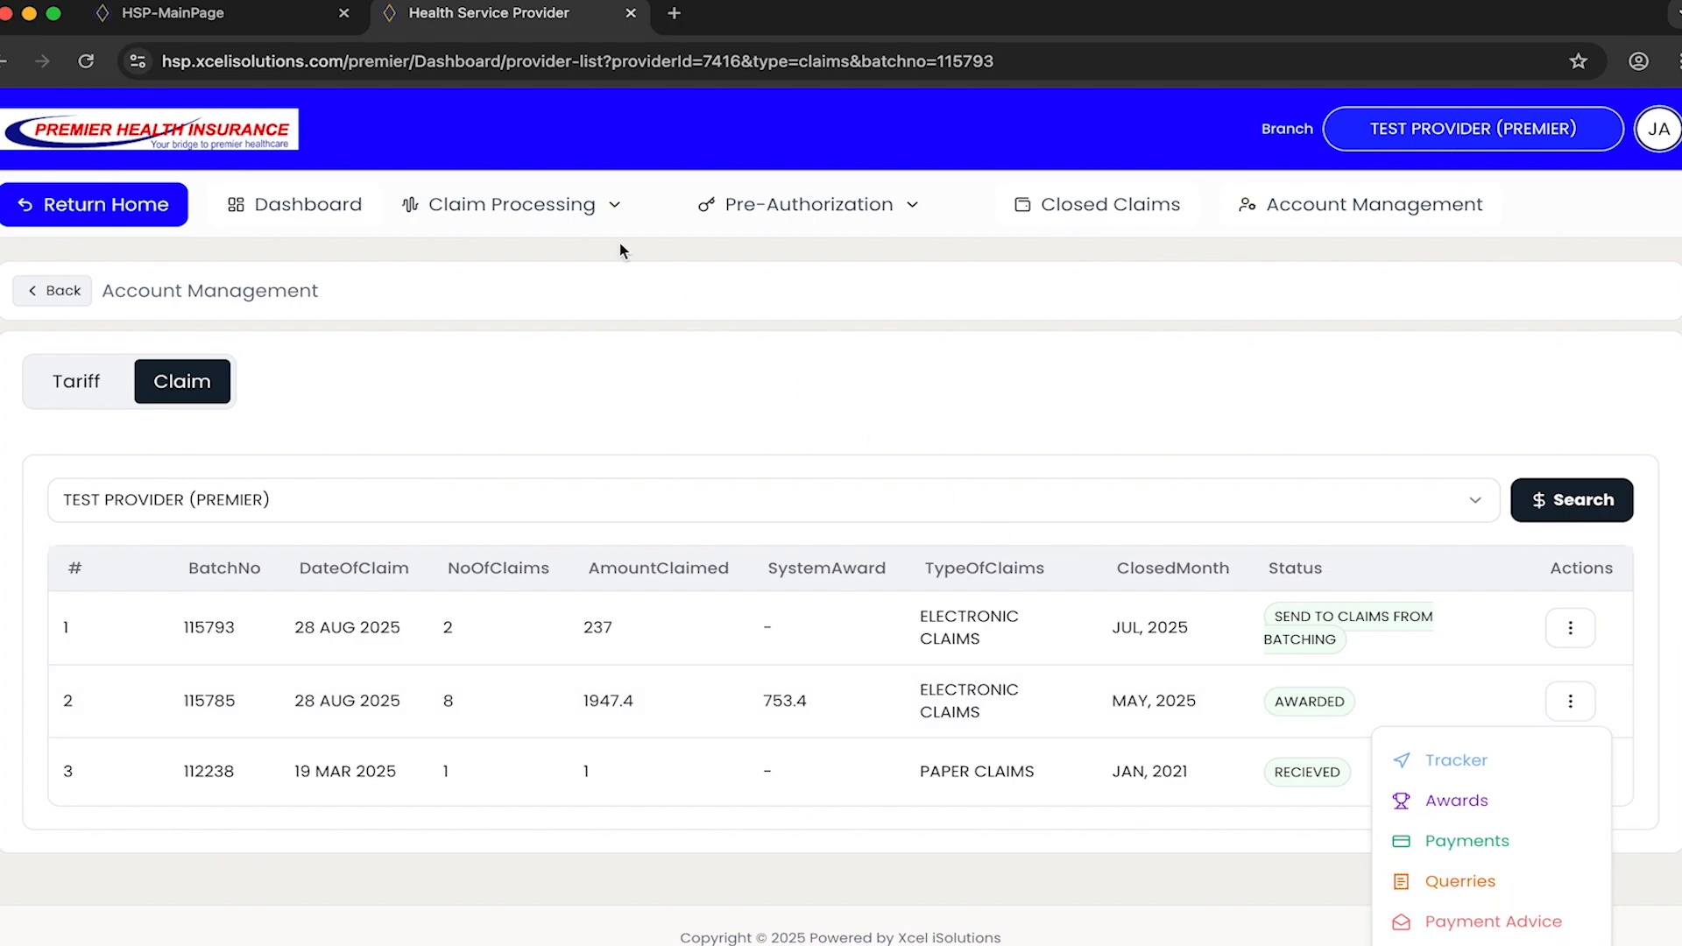
{"action": "left_click", "coordinate": [461, 143]}
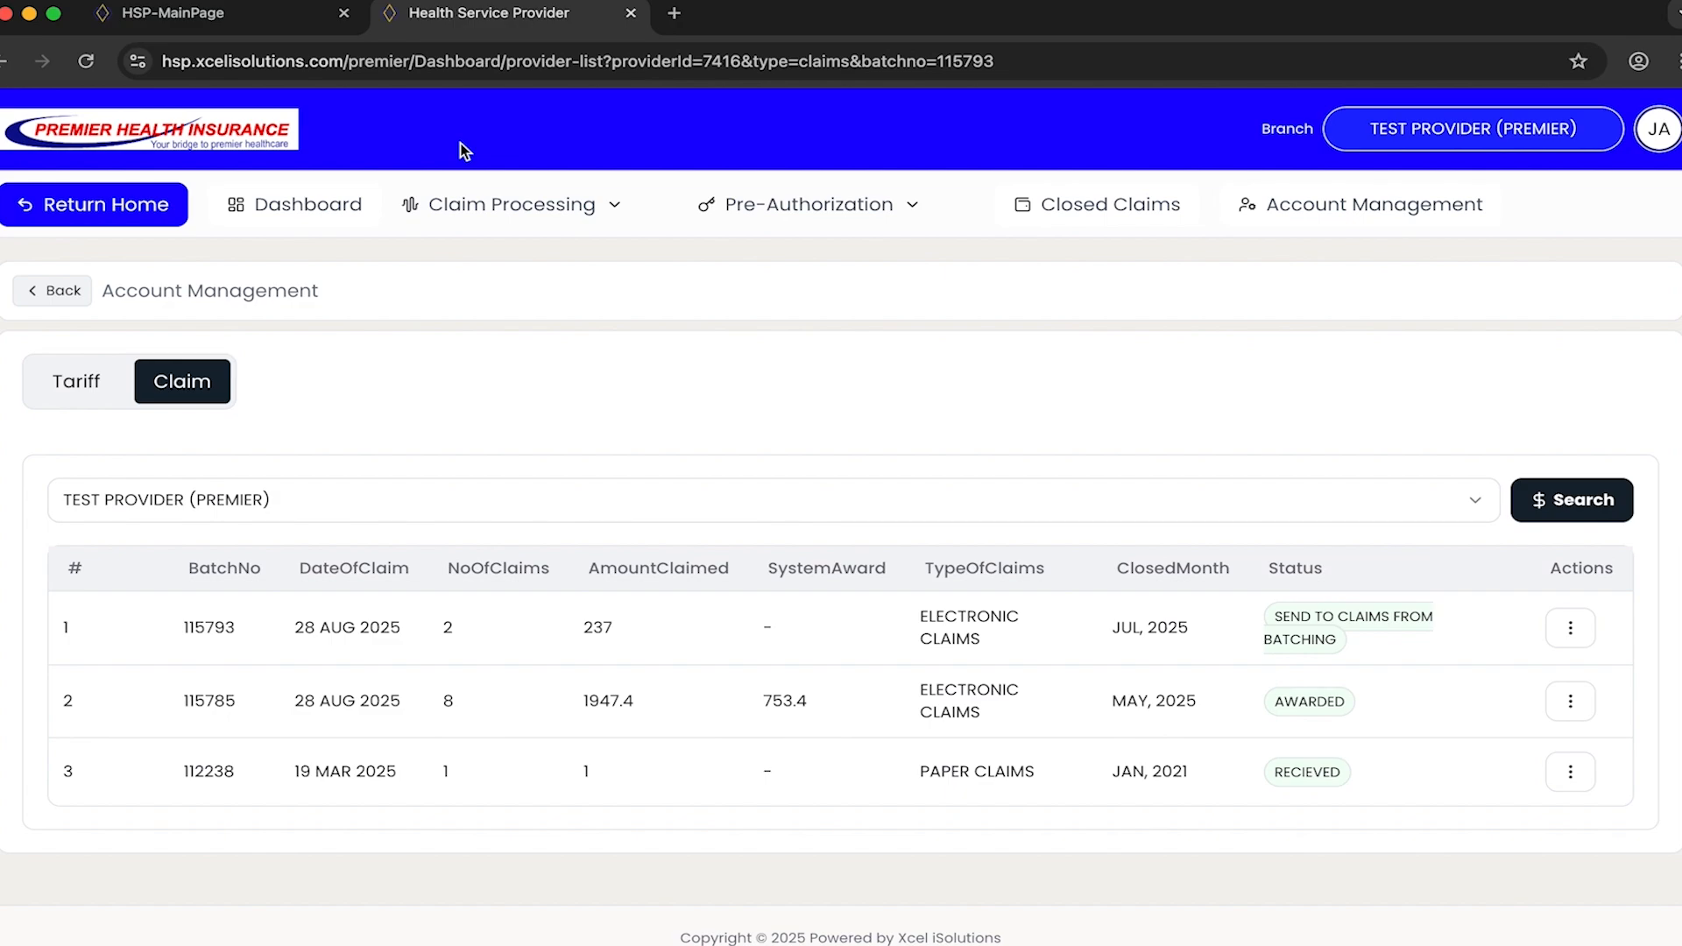
- List the in-use claims again to check for claims still awaiting submission
{"action": "left_click", "coordinate": [614, 210]}
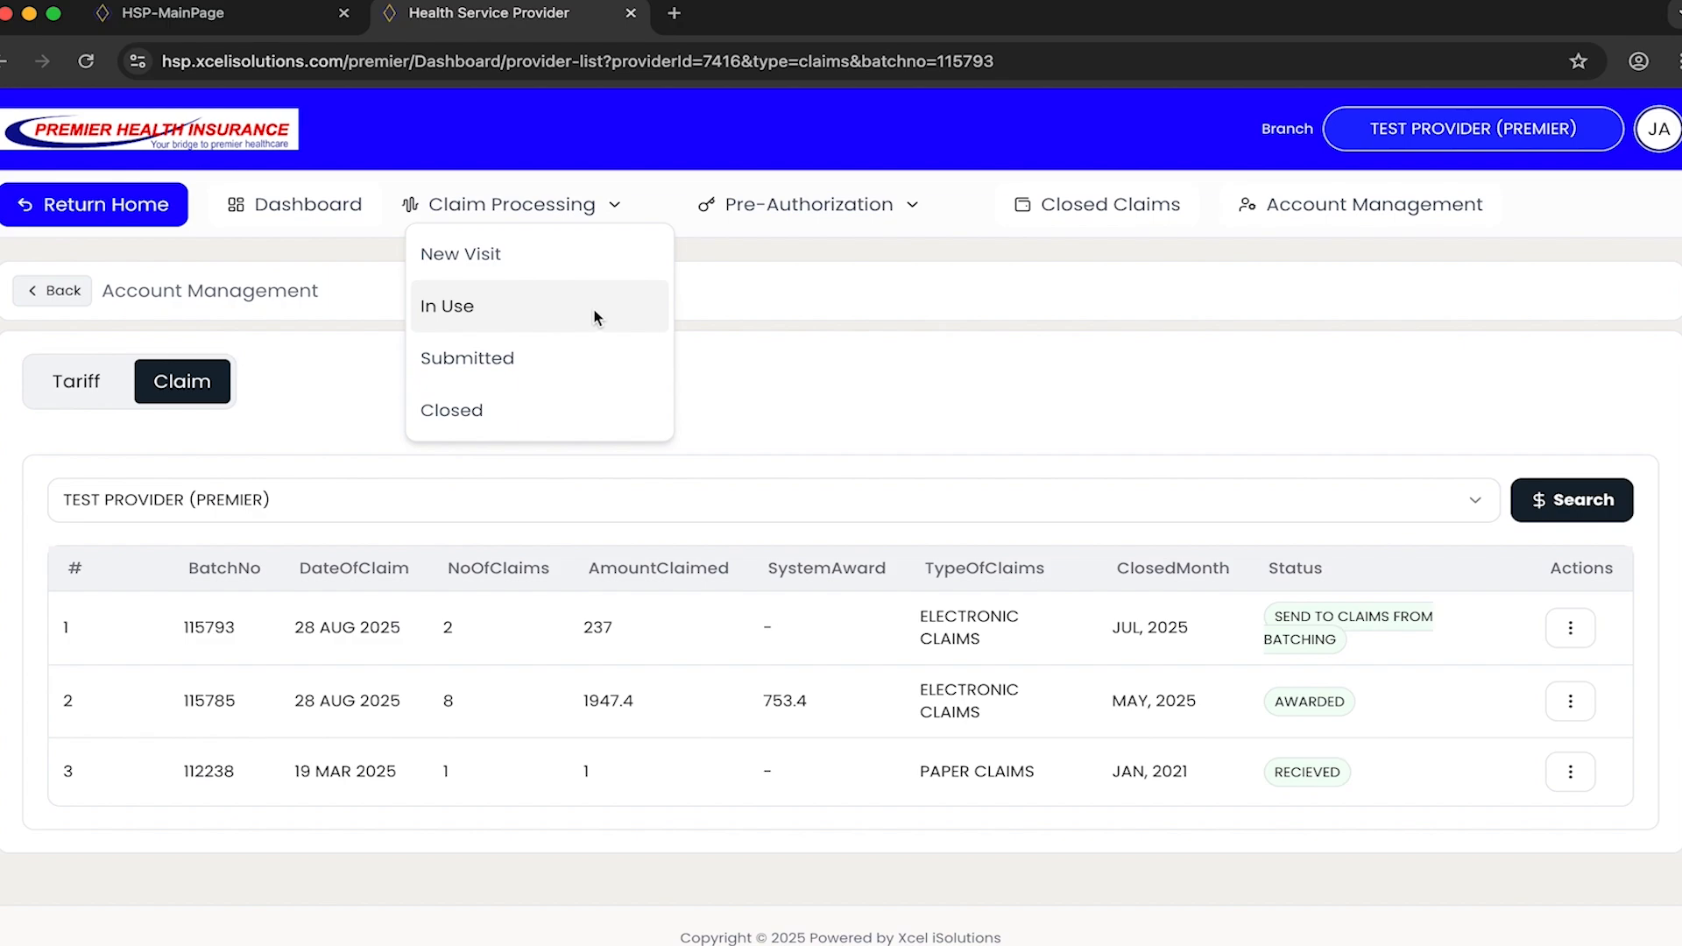
{"action": "left_click", "coordinate": [536, 302]}
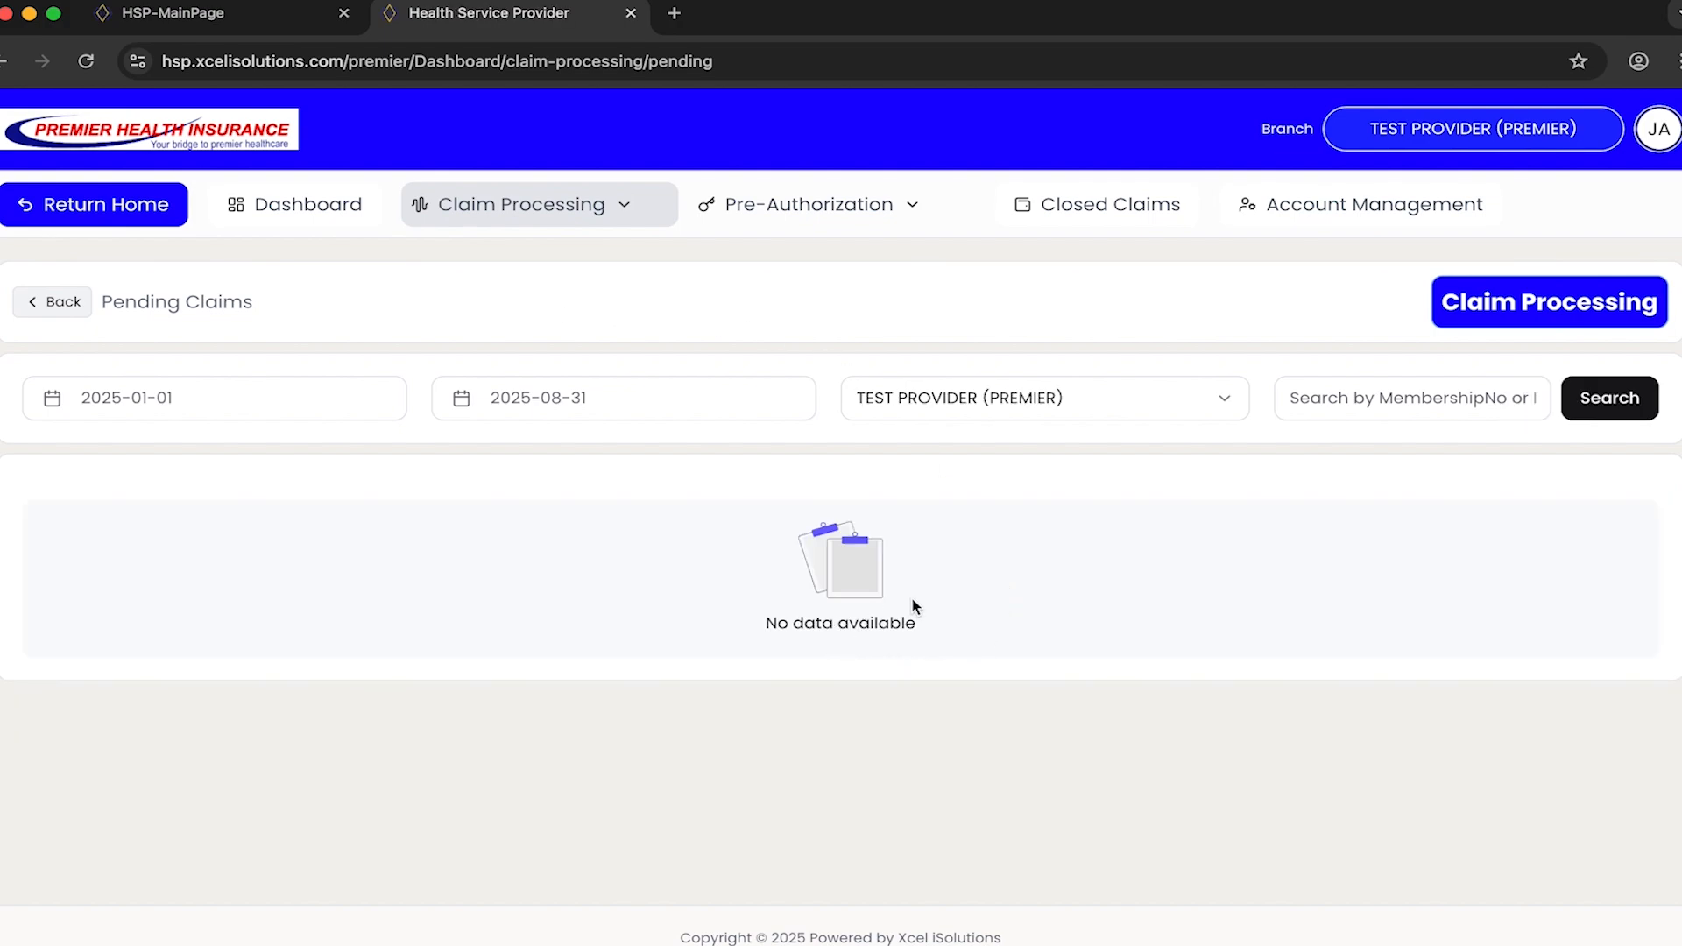
{"action": "left_click", "coordinate": [644, 210]}
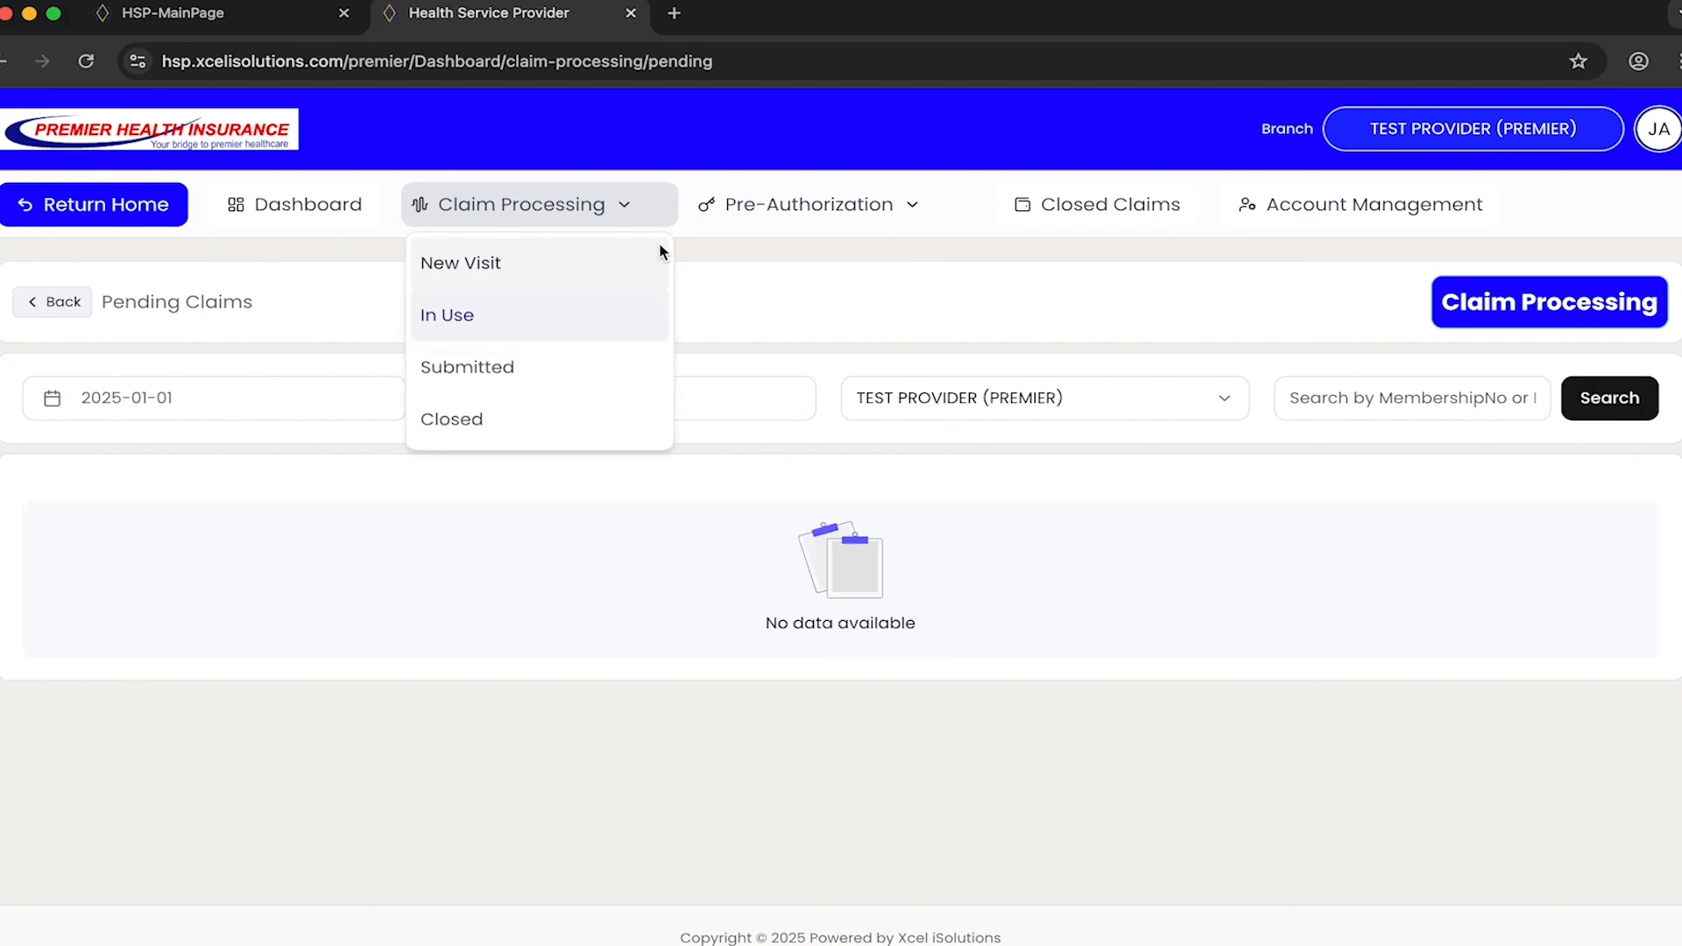
{"action": "left_click", "coordinate": [909, 206]}
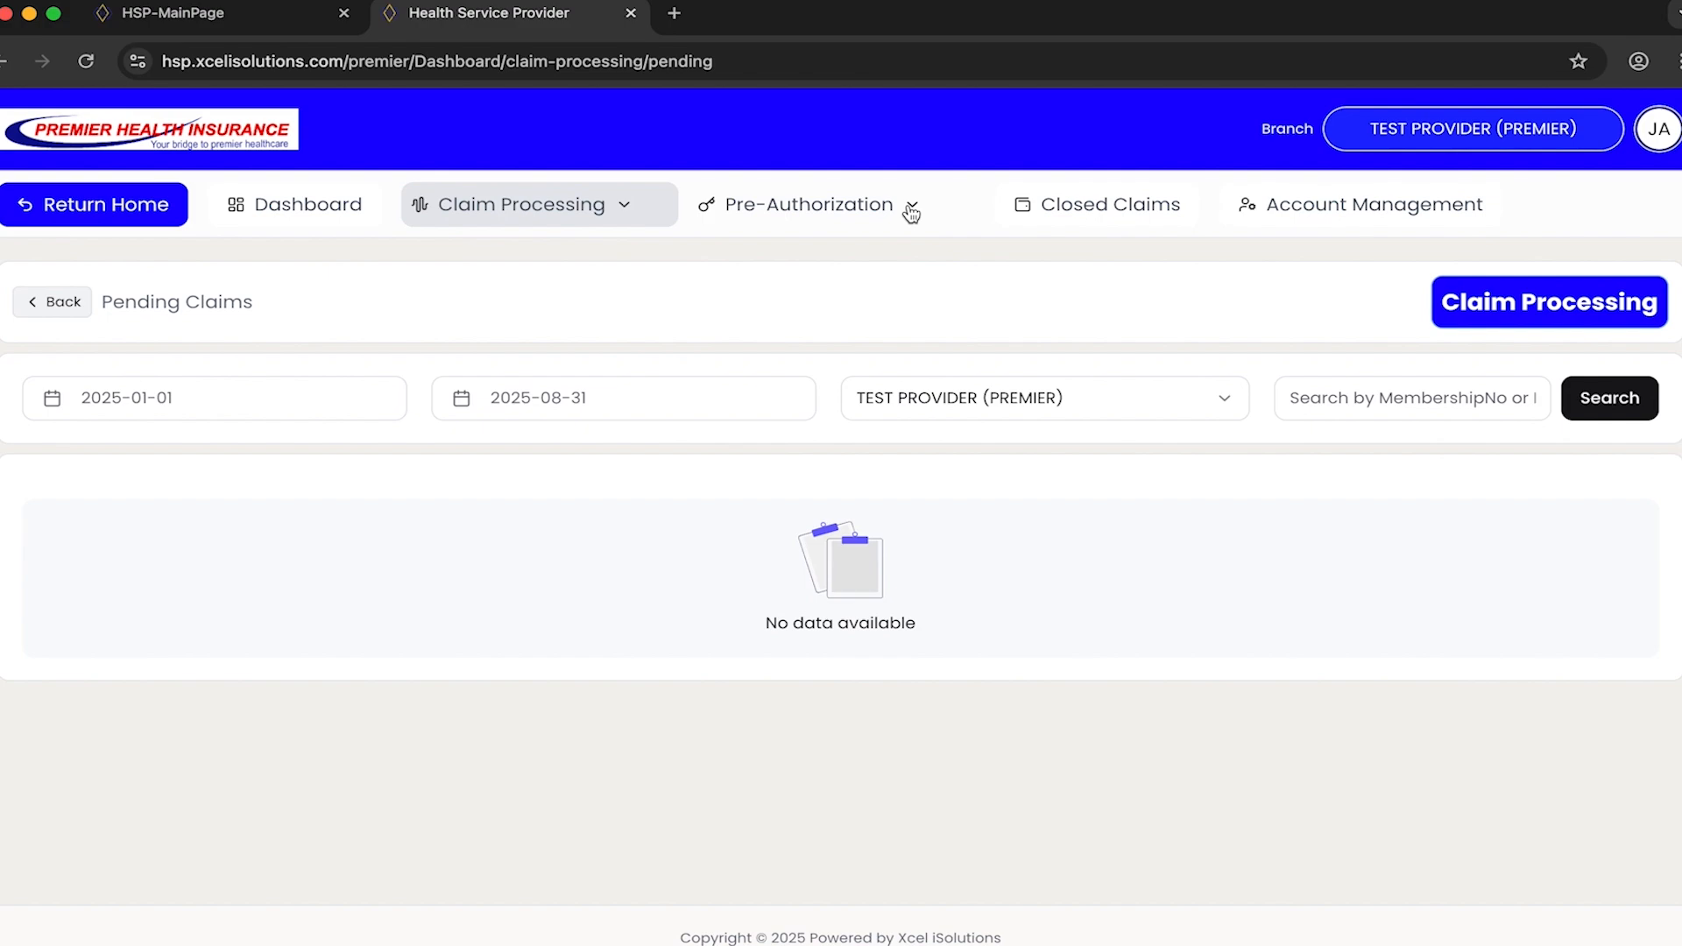
{"action": "left_click", "coordinate": [911, 210]}
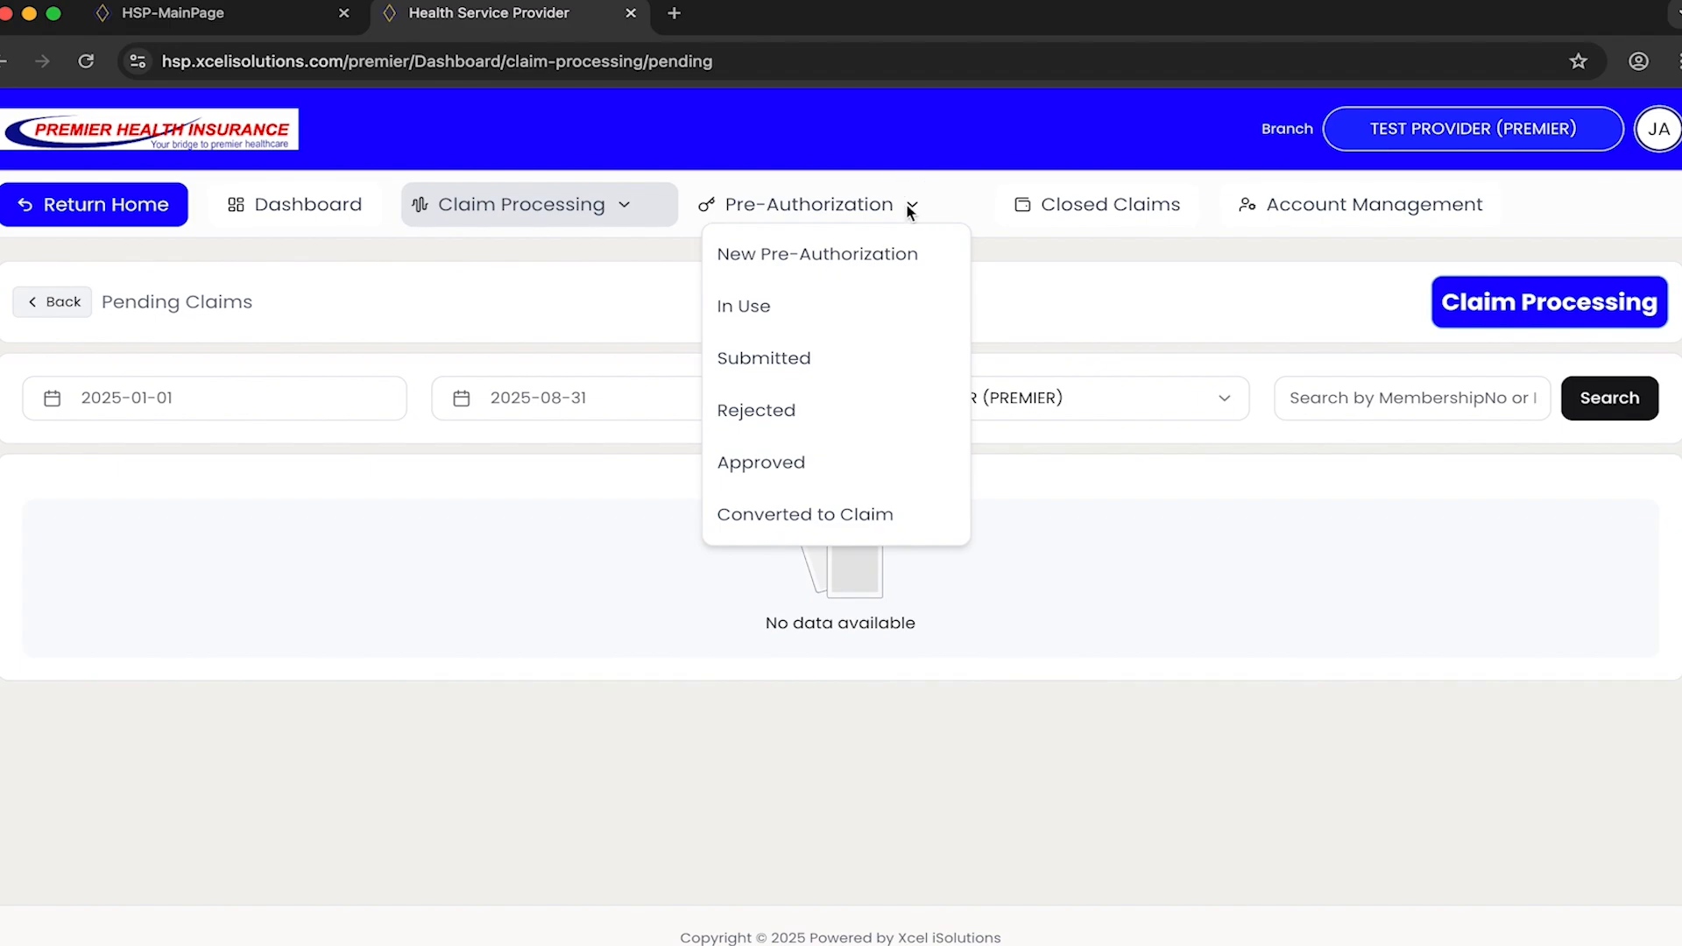
{"action": "left_click", "coordinate": [632, 206]}
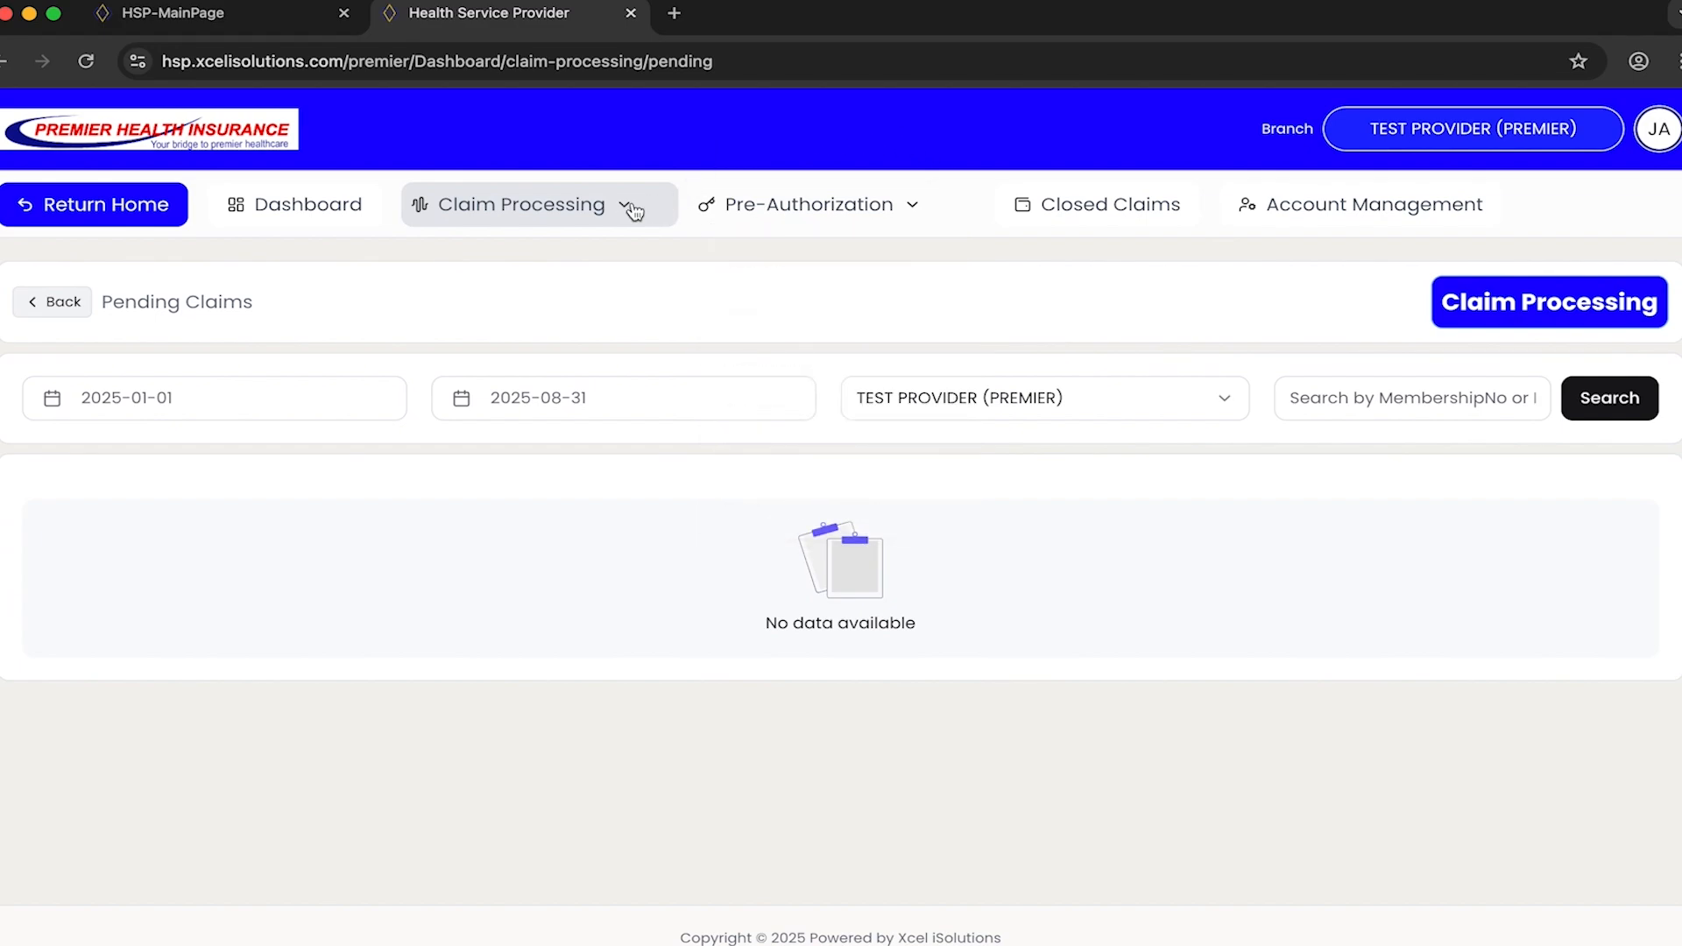